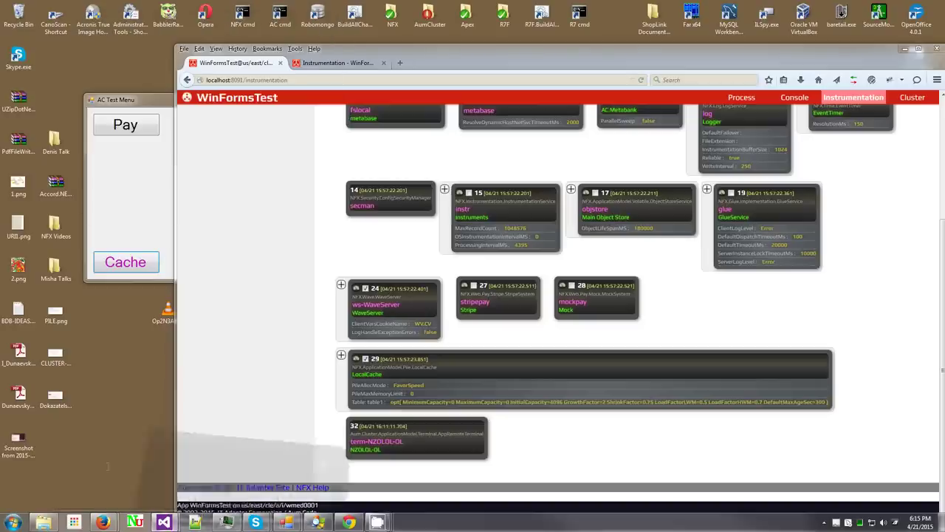
Step: Switch to Visual Studio, open IPile.cs from the NFX project's Pile folder and skim through its interfaces
left_click(107, 465)
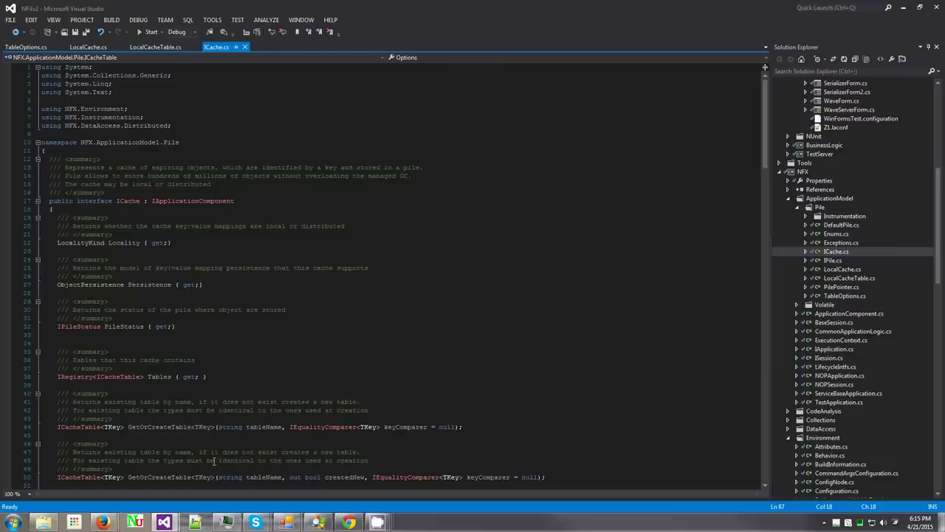
double_click(833, 259)
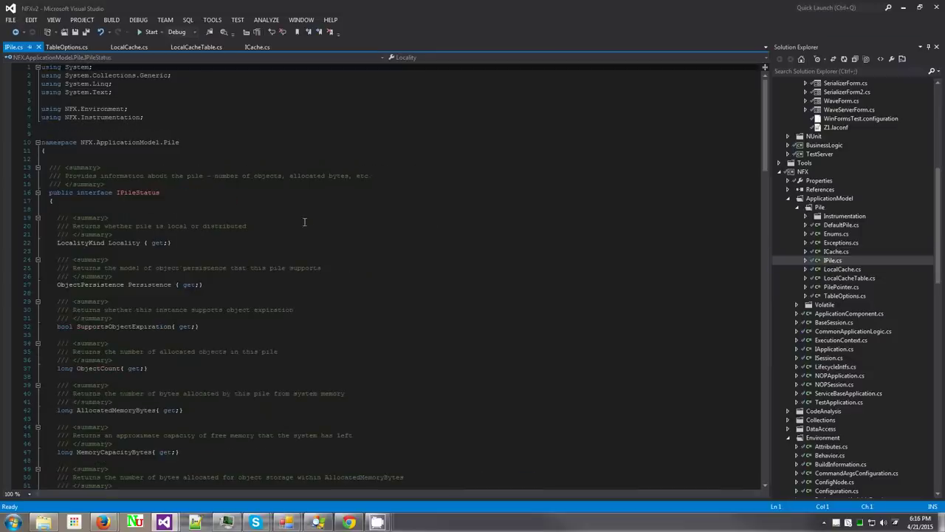
scroll(262, 252, "down", 6)
scroll(262, 252, "down", 18)
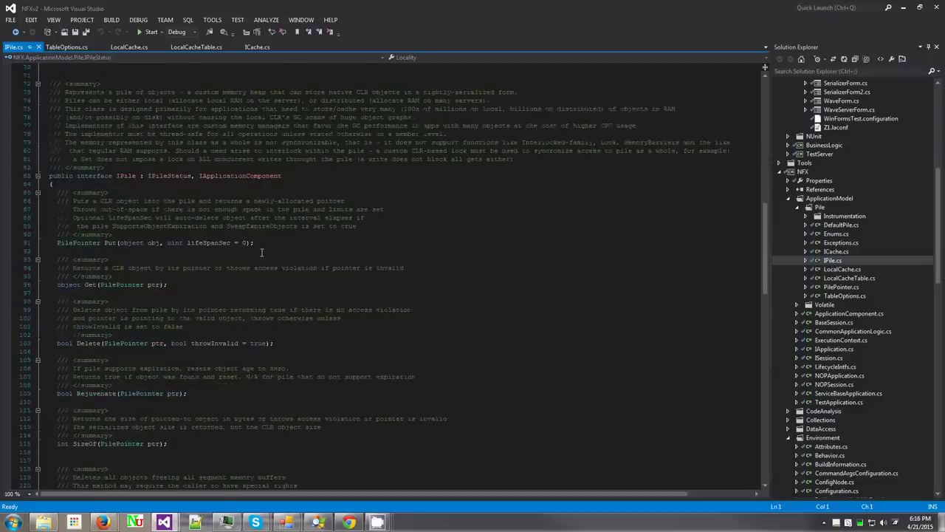
scroll(261, 253, "down", 20)
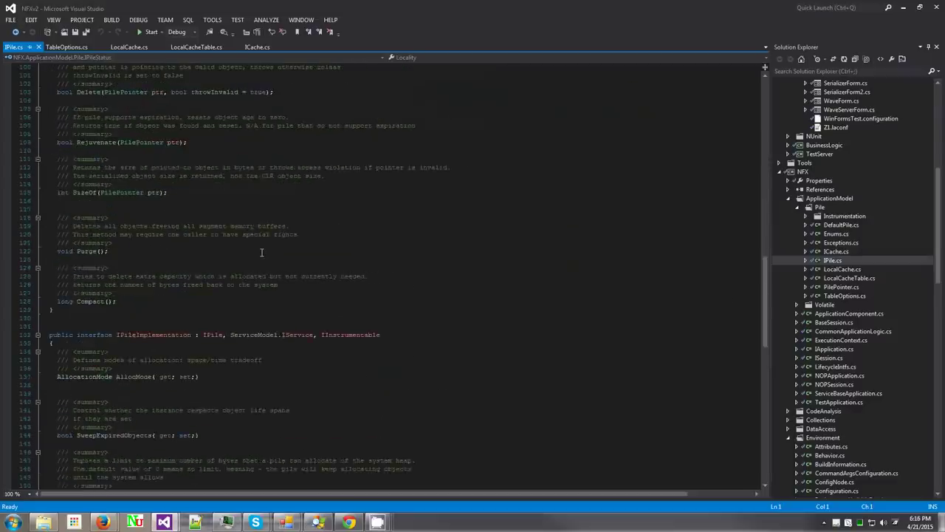
scroll(261, 252, "up", 20)
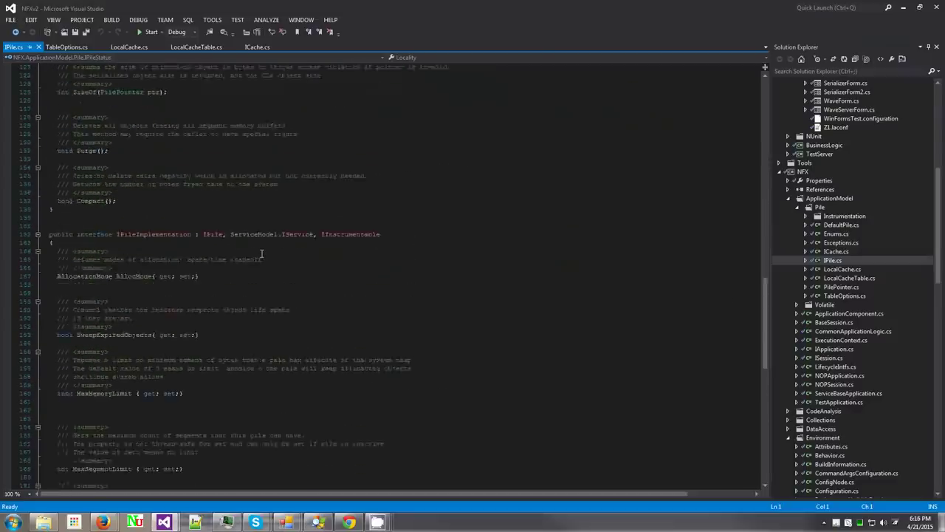
scroll(262, 252, "up", 7)
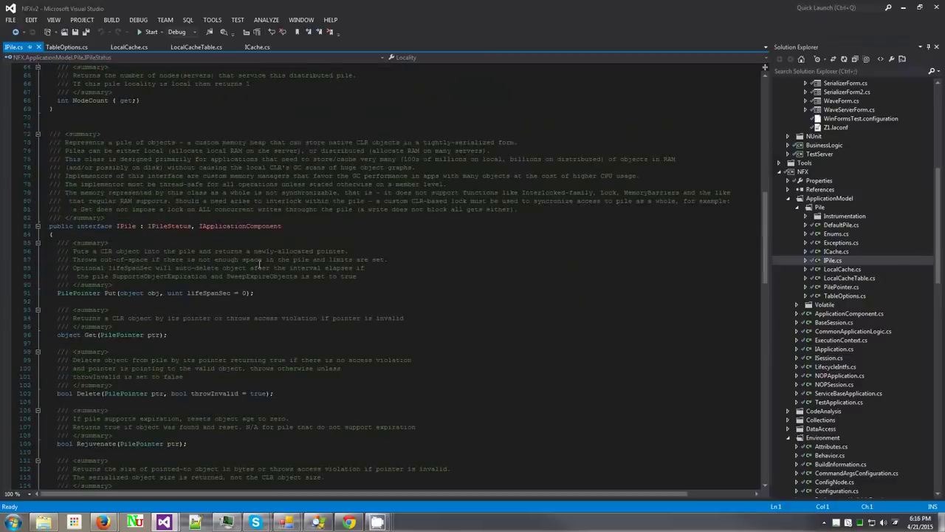
scroll(258, 271, "up", 19)
Step: Examine the IPileStatus properties and the methods declared in the IPile interface
scroll(258, 270, "down", 4)
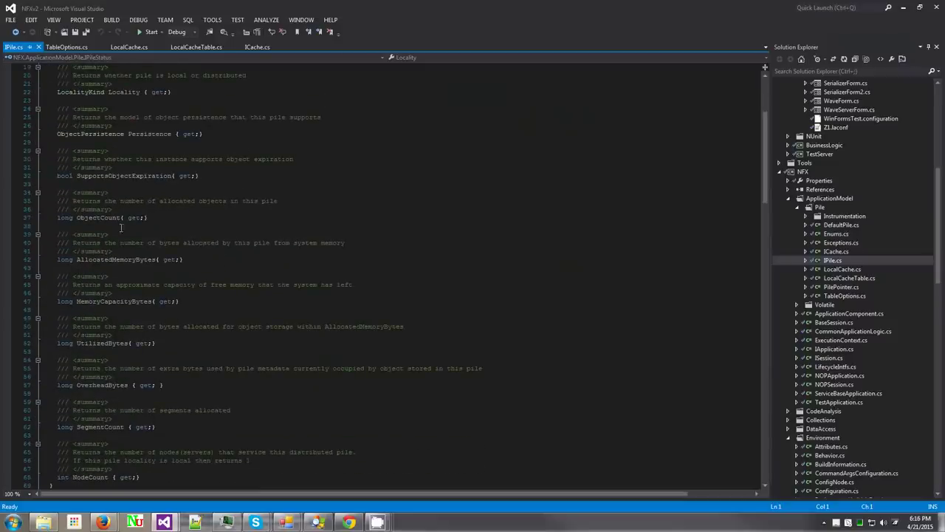
scroll(118, 255, "down", 6)
scroll(118, 255, "down", 17)
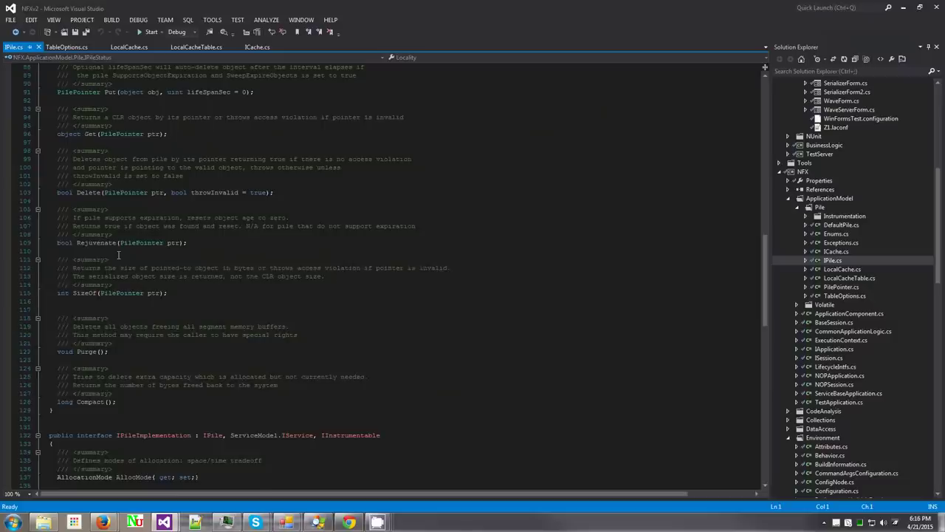
scroll(118, 255, "up", 1)
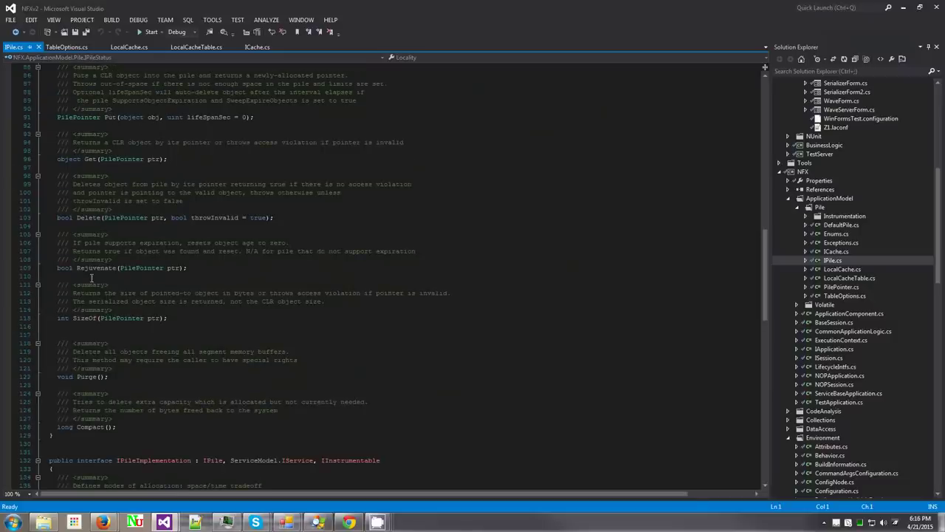
scroll(191, 214, "up", 3)
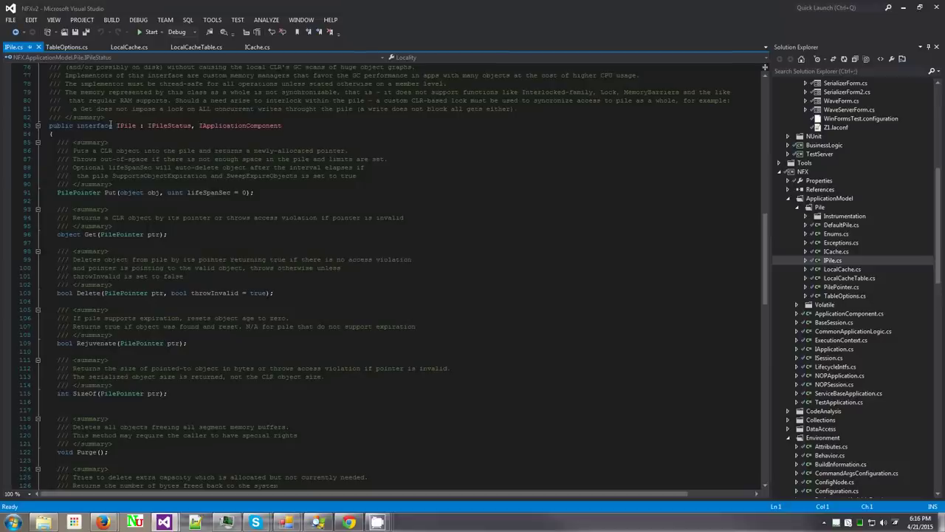
Step: Inspect the Put method's parameter and go to the definition of its PilePointer return type to read the struct
mouse_move(115, 293)
left_click(146, 193)
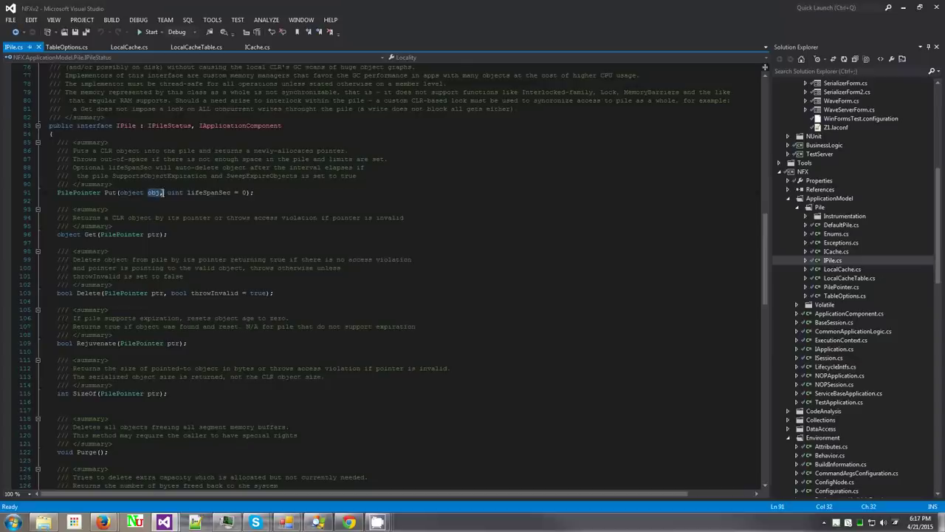
left_click(68, 194)
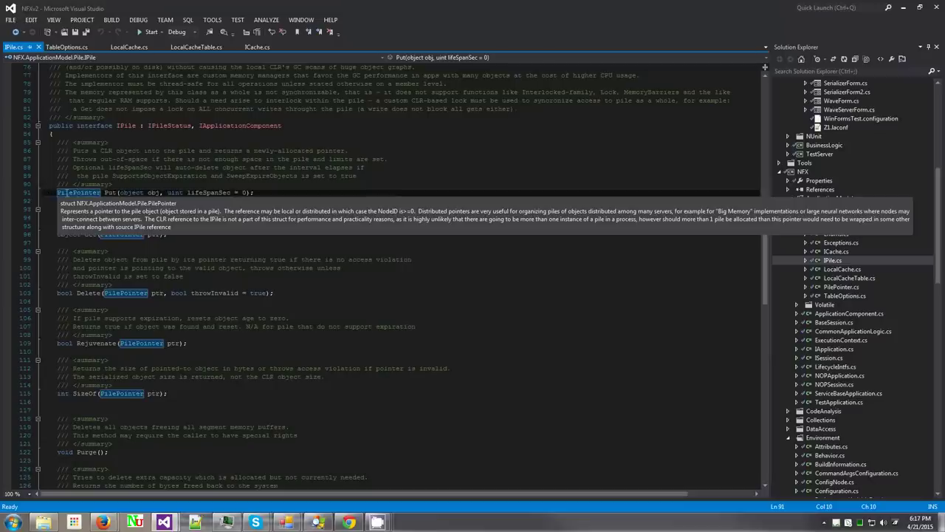
key("Home")
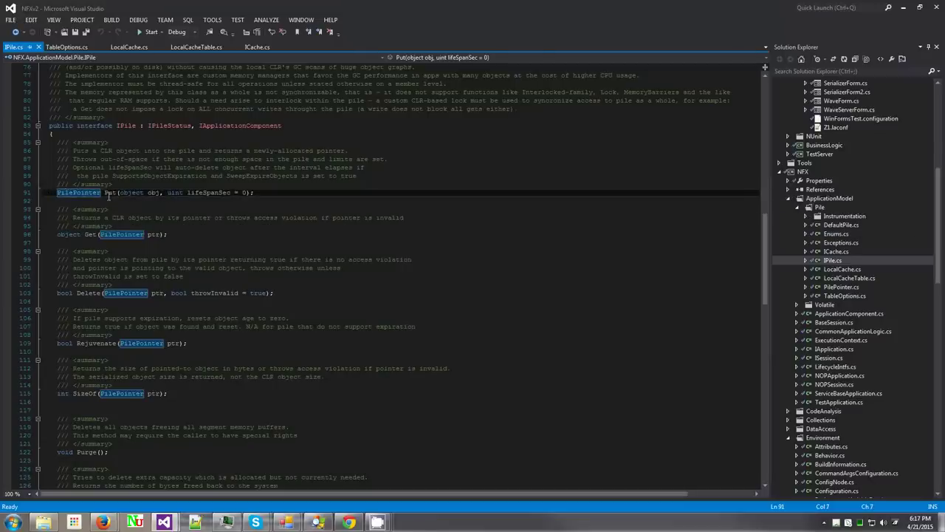
key("F12")
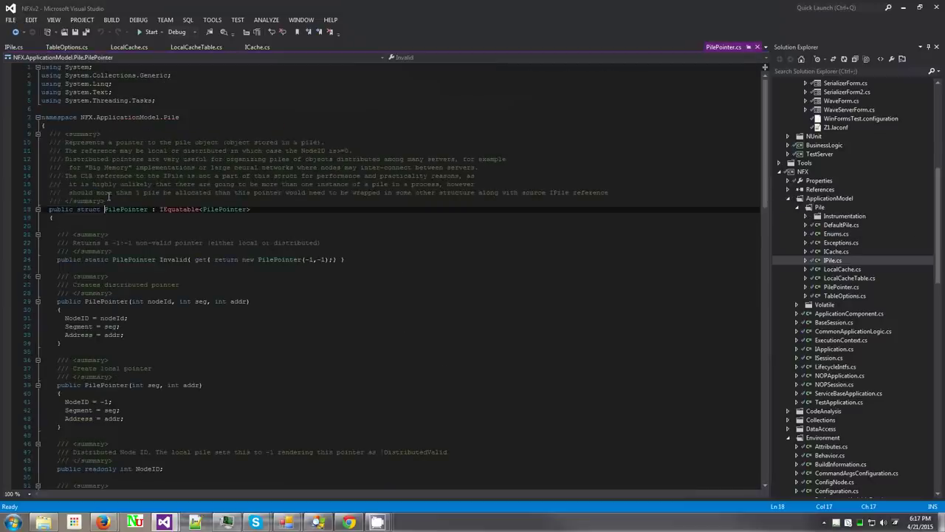
scroll(65, 233, "down", 13)
scroll(137, 222, "up", 2)
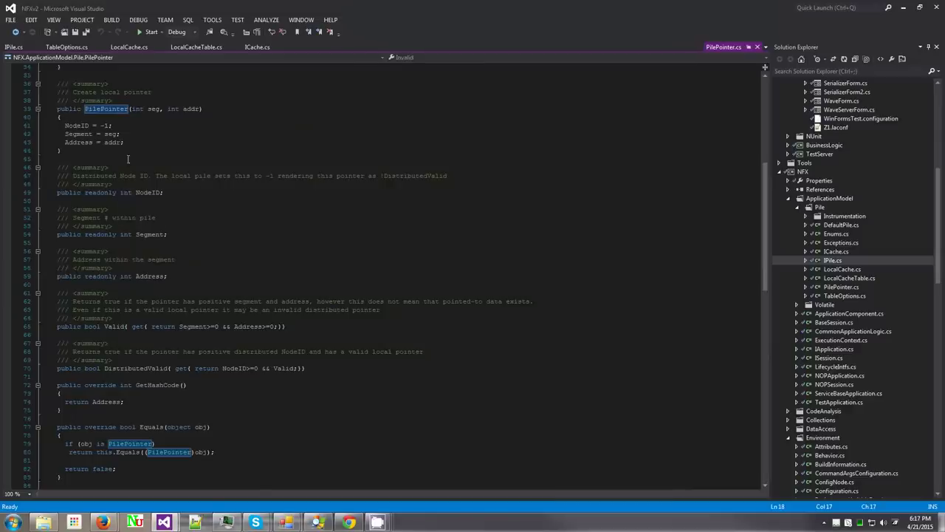
Step: Examine the NodeID field and the distributed and local constructors of PilePointer, and close PilePointer.cs
left_click(175, 192)
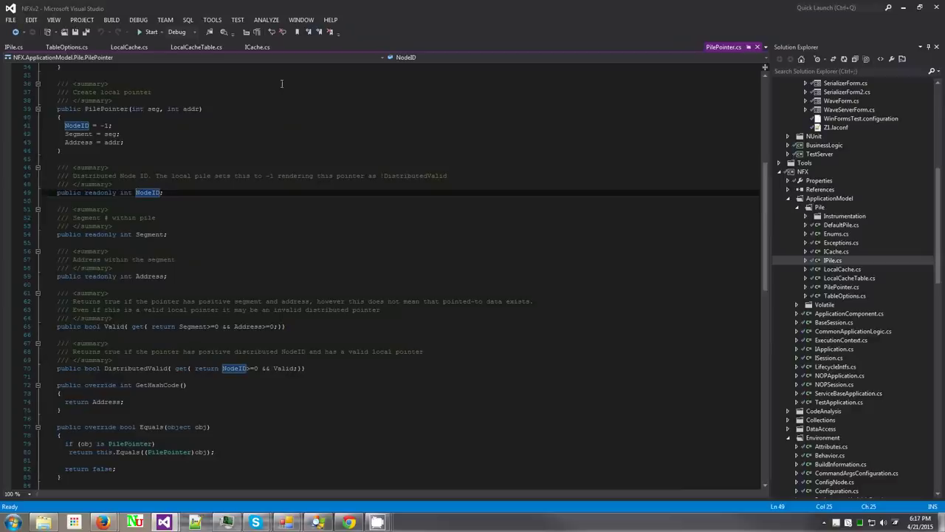
scroll(583, 170, "up", 11)
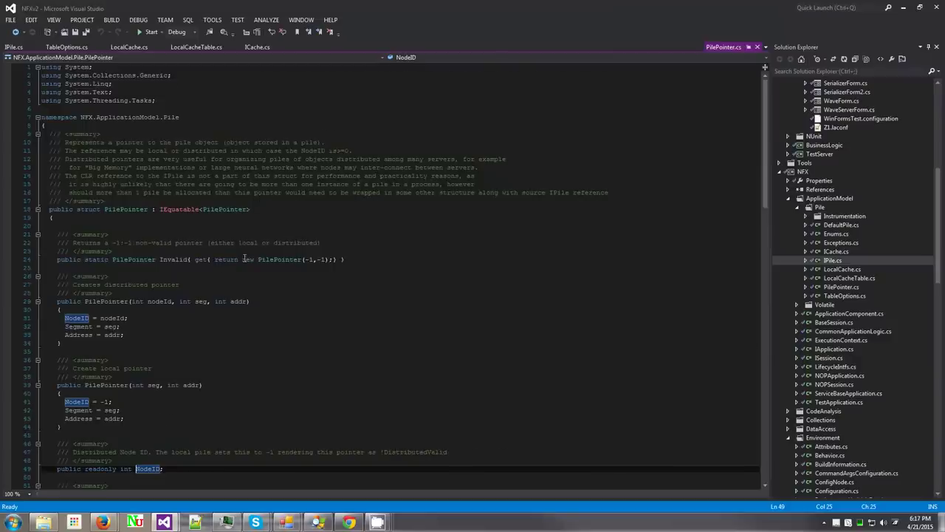
scroll(242, 250, "down", 16)
scroll(244, 274, "up", 5)
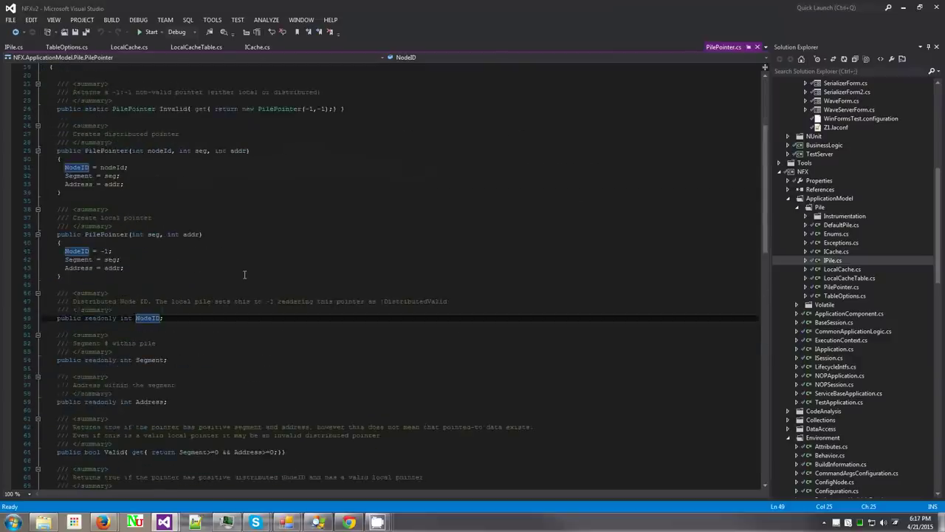
scroll(244, 275, "up", 11)
left_click(757, 48)
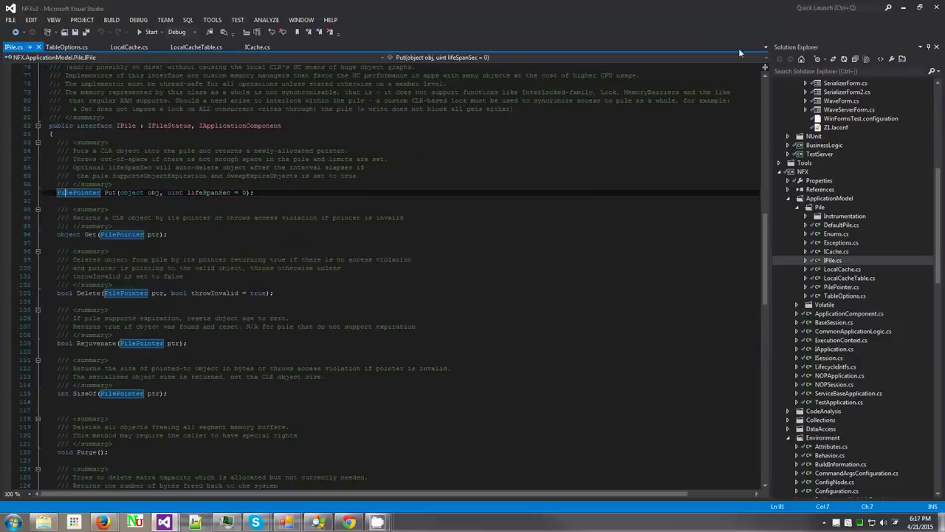
Step: Review the remaining IPile methods and the IPileImplementation interface, and close IPile.cs
left_click(161, 267)
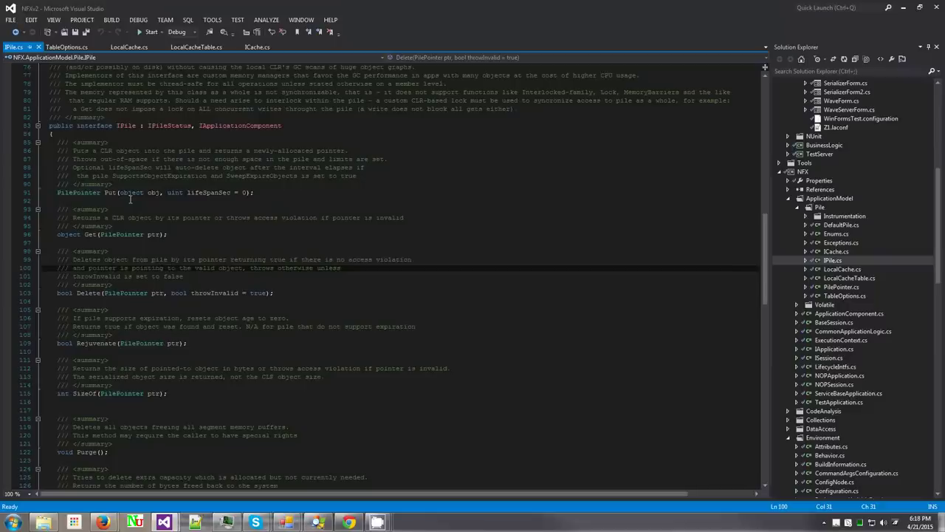
scroll(127, 257, "down", 20)
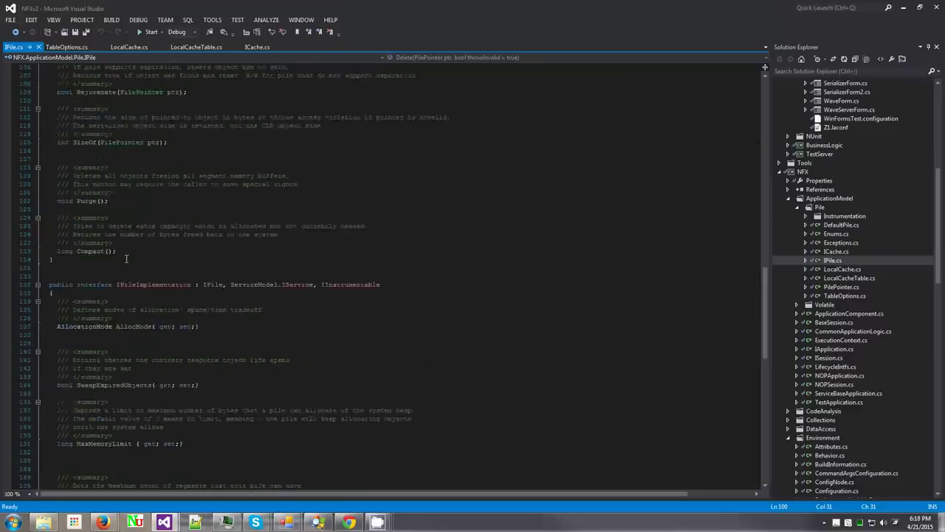
scroll(127, 257, "up", 11)
left_click(38, 47)
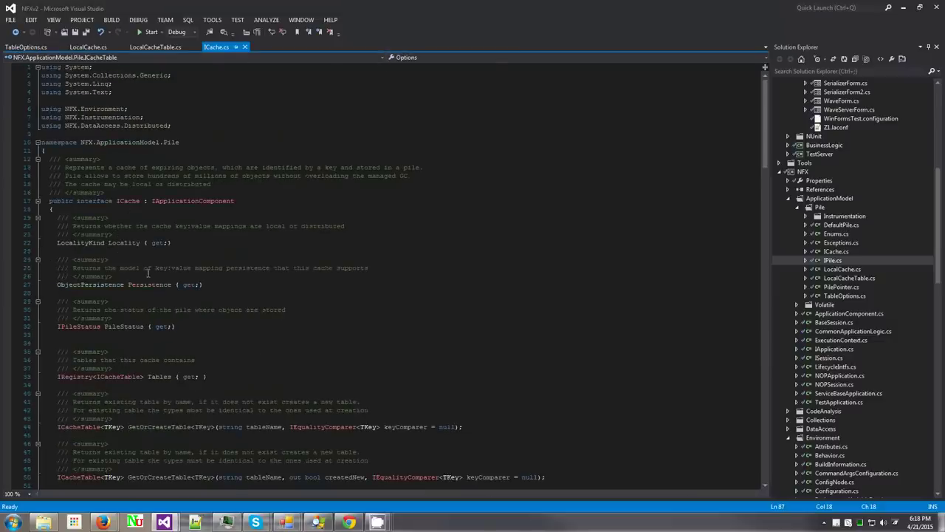
Step: Look up the definition of LocalityKind from the ICache Locality property and return to ICache.cs
scroll(147, 273, "down", 3)
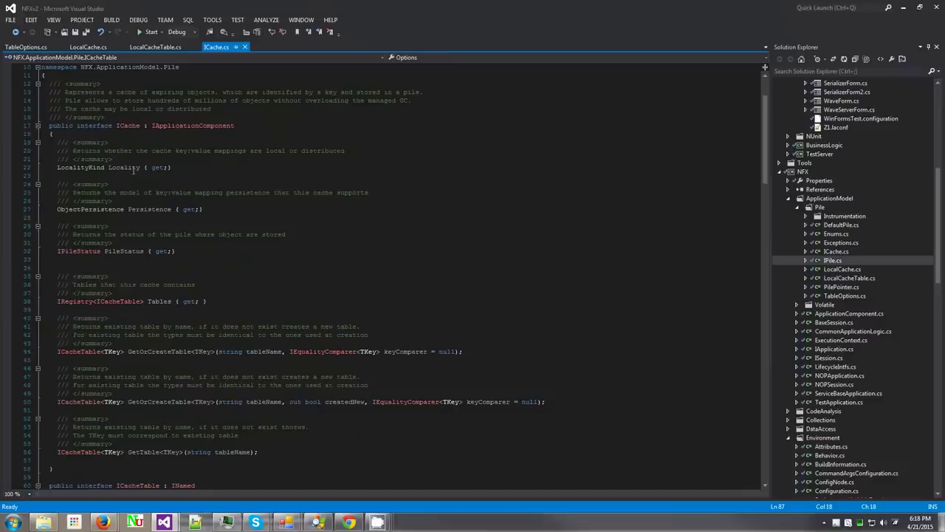
left_click(85, 167)
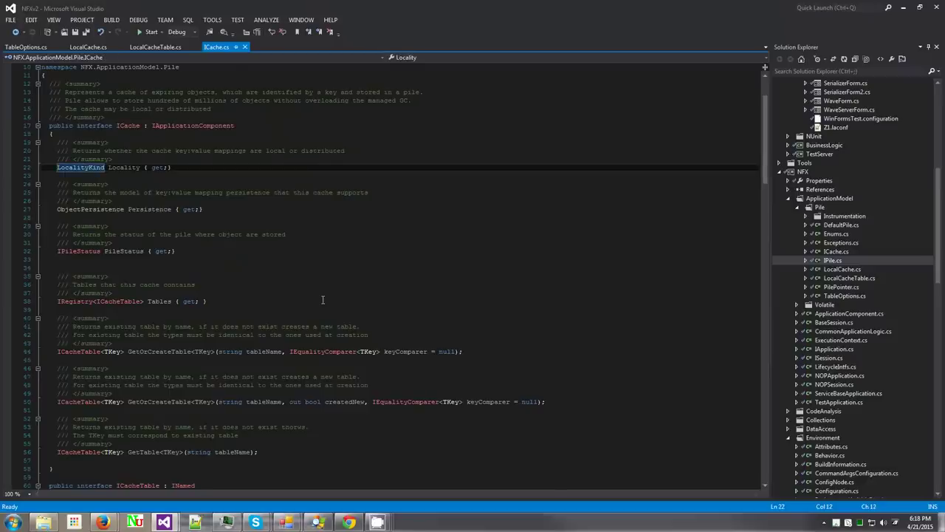
key("F12")
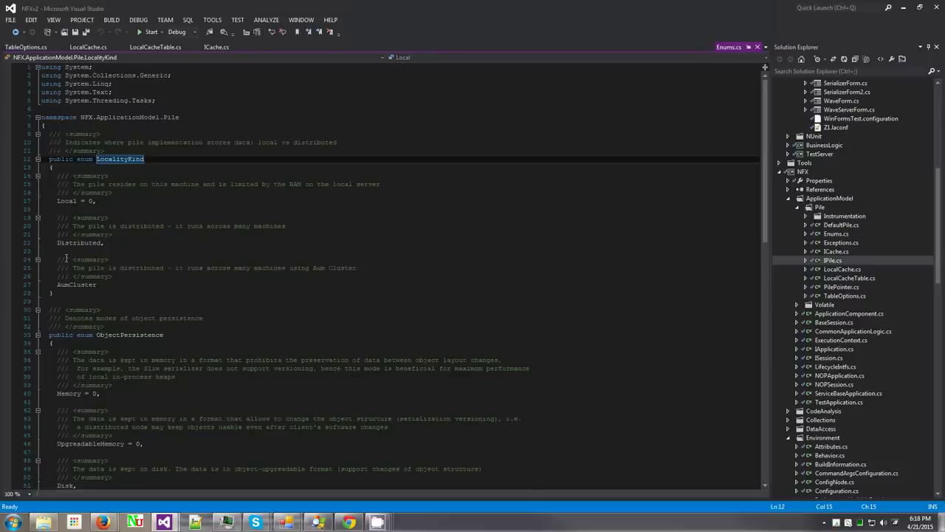
left_click(15, 32)
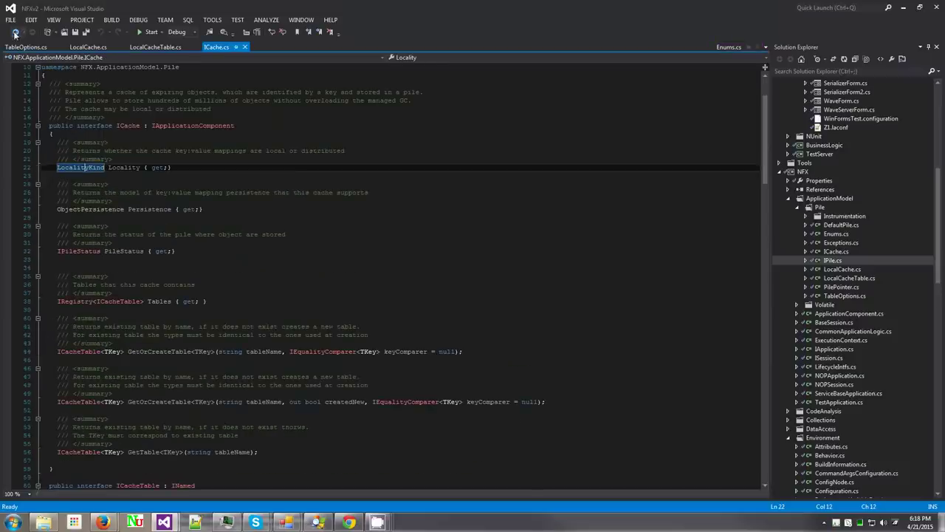
Step: Go to the definition of ObjectPersistence from the ICache Persistence property and examine its memory and disk modes
left_click(115, 209)
key("F12")
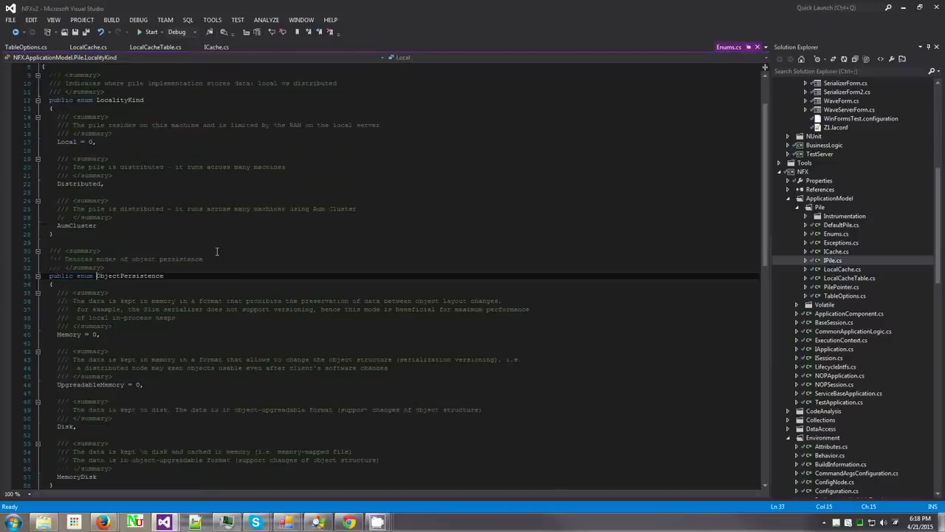
scroll(124, 305, "down", 2)
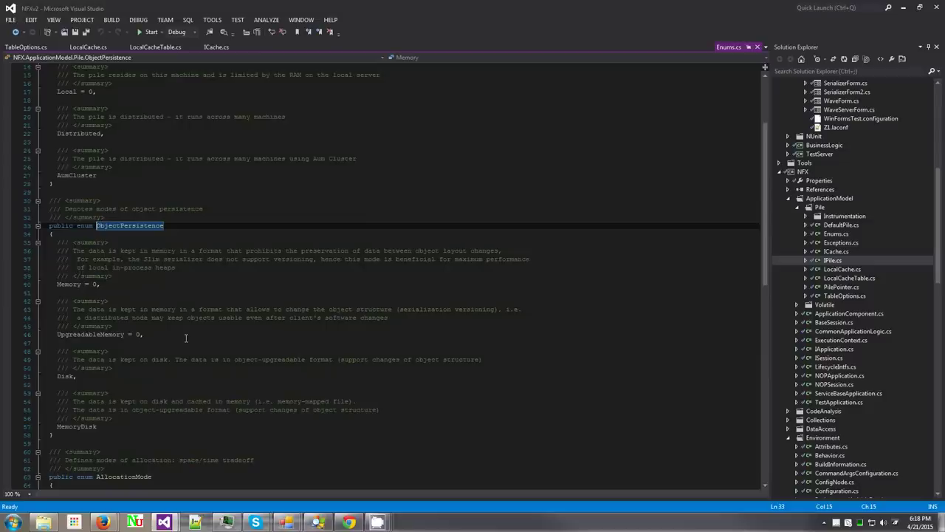
scroll(185, 339, "down", 3)
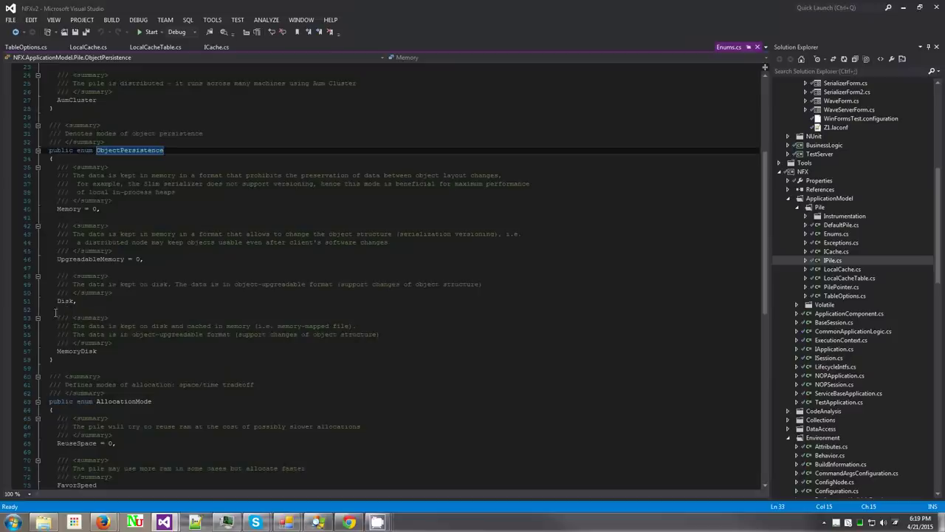
left_click(63, 302)
left_click(80, 351)
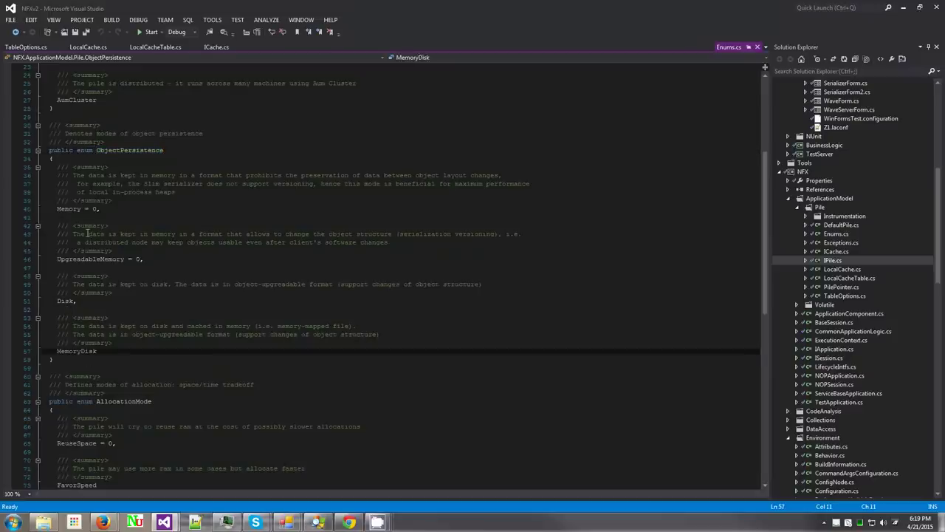
left_click(76, 251)
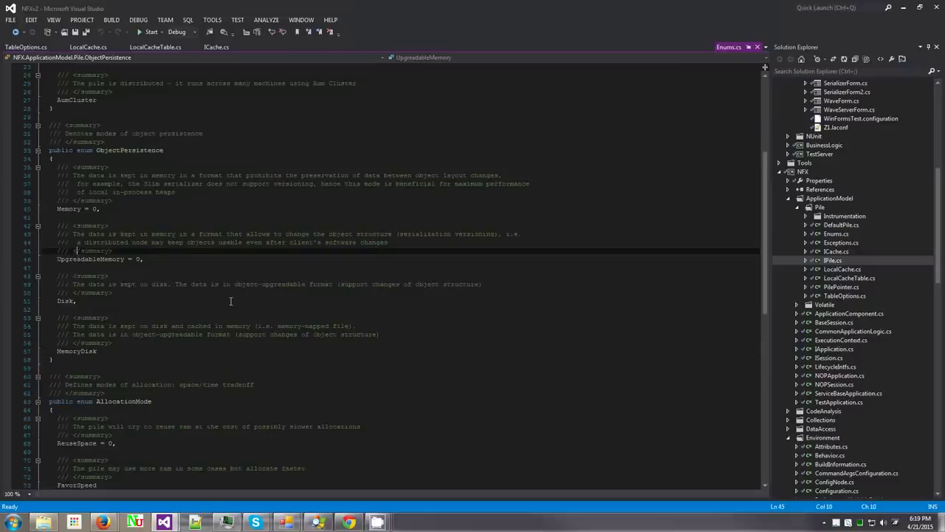
Step: Remove the explicit "= 0" assignment from UpgreadableMemory in the ObjectPersistence enum and save Enums.cs
left_click(137, 258)
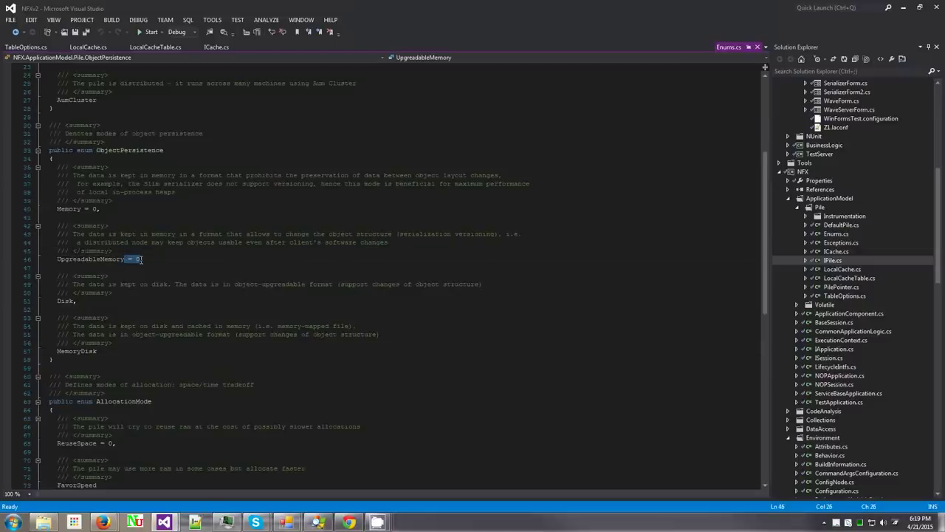
key("Delete")
key("BackSpace")
key("BackSpace")
key("BackSpace")
key("Up")
key("ctrl+s")
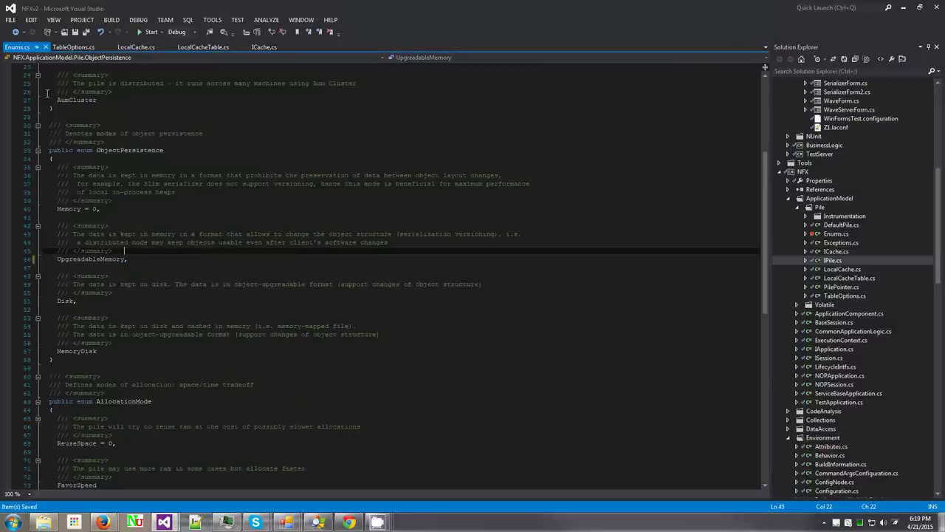
scroll(118, 294, "up", 6)
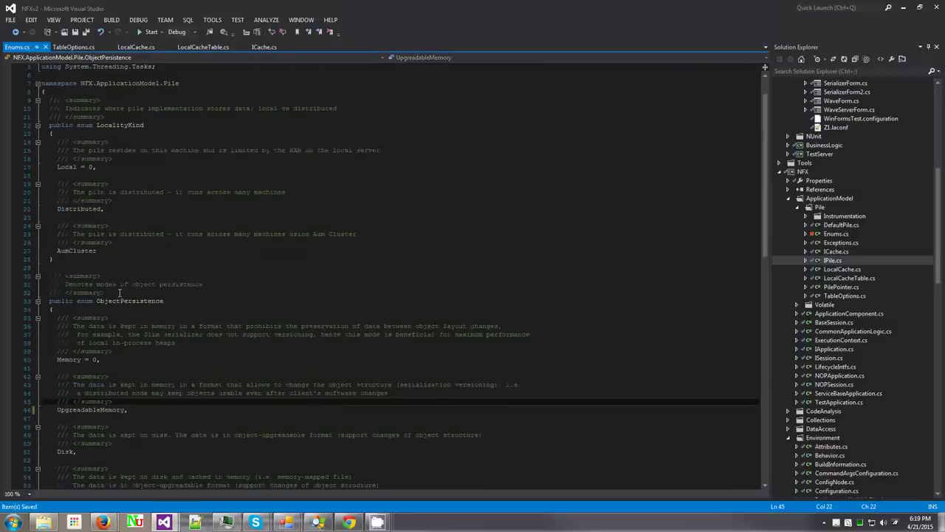
scroll(119, 293, "down", 6)
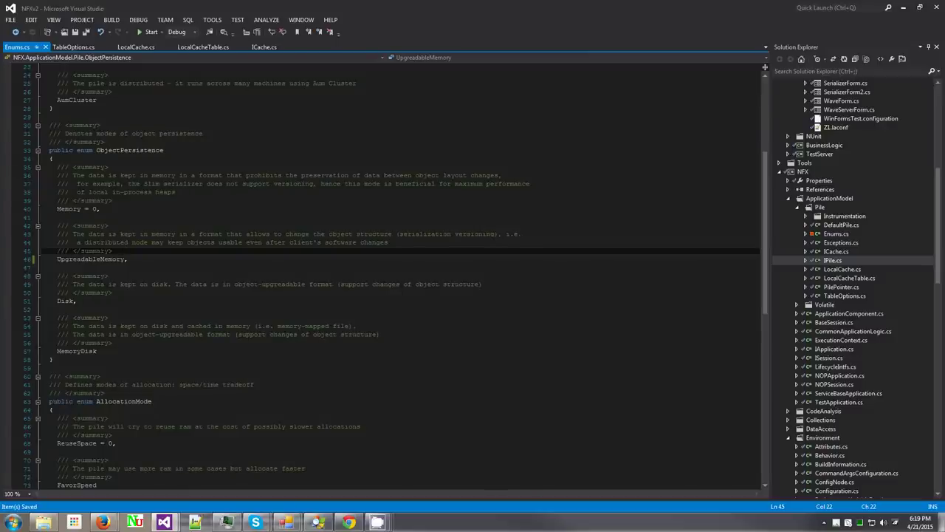
Step: Close Enums.cs and review the ICache interface's members, including the type of its Tables property
left_click(45, 47)
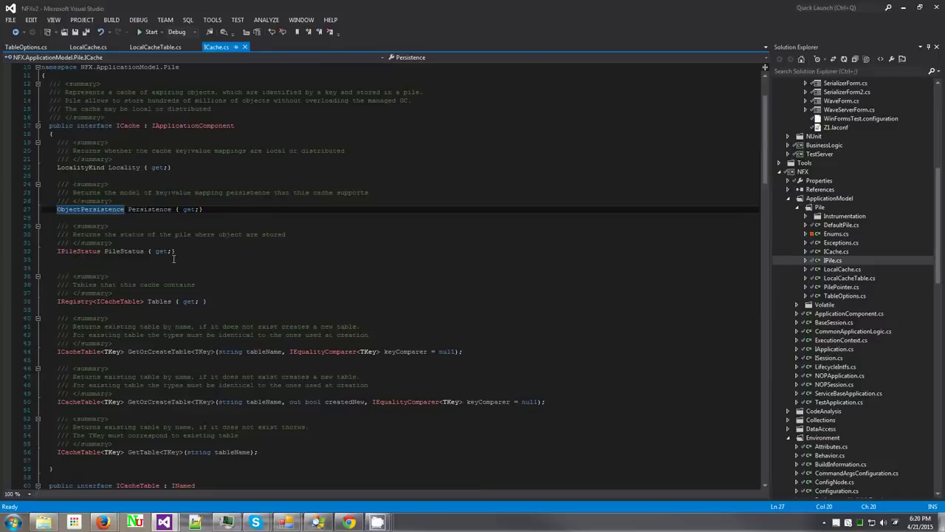
scroll(173, 258, "down", 5)
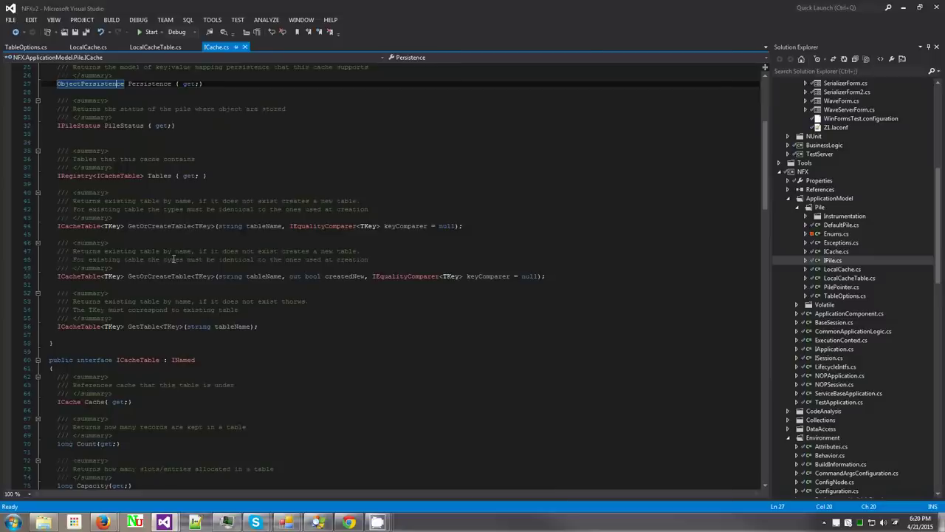
scroll(175, 260, "up", 5)
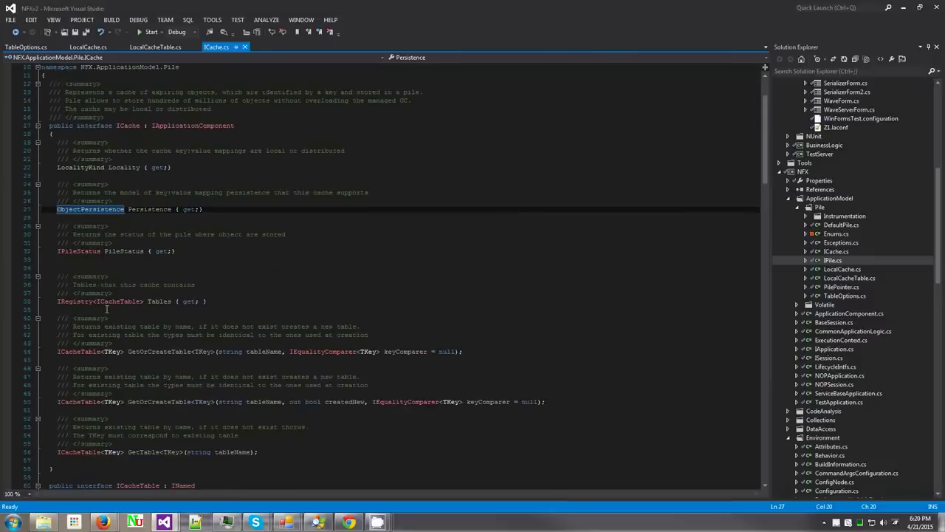
mouse_move(61, 302)
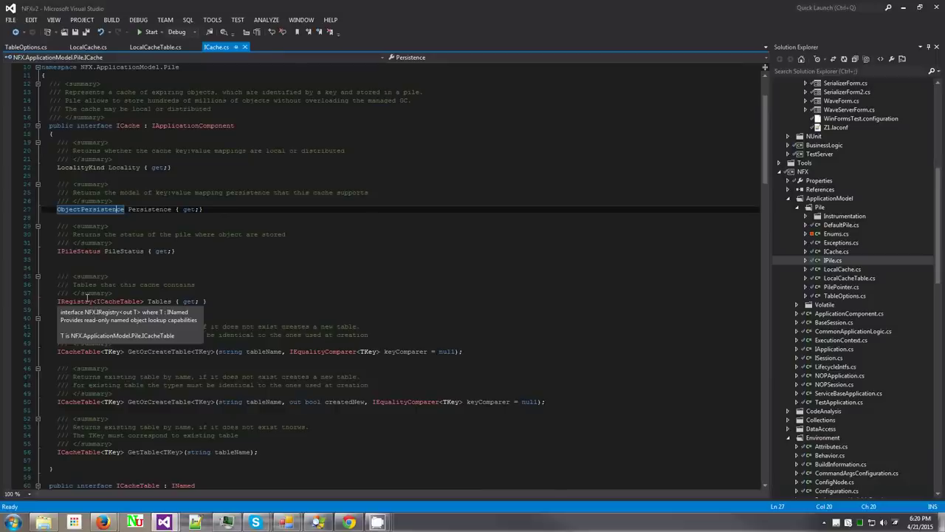
Step: Review the ICacheTable, PutResult, ICacheTable<TKey> and ICacheImplementation declarations in ICache.cs
scroll(151, 328, "down", 13)
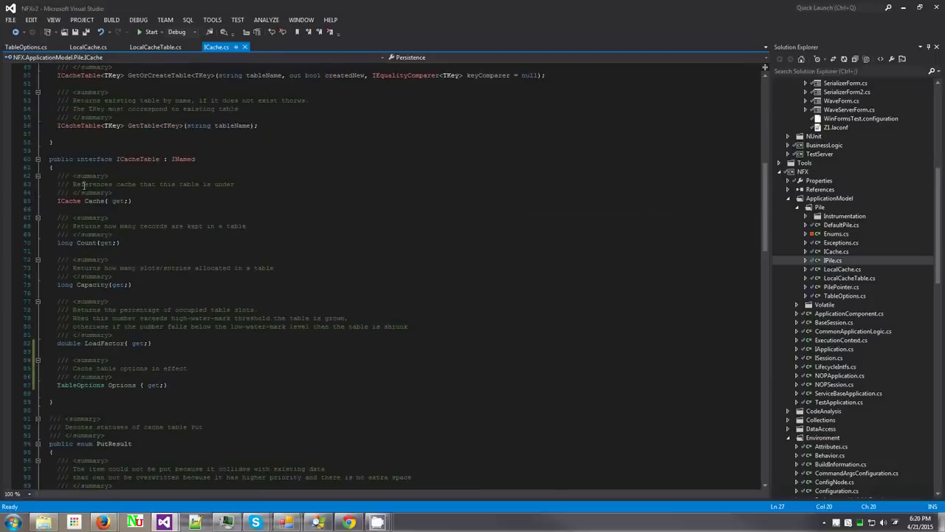
scroll(96, 410, "down", 7)
scroll(96, 410, "down", 4)
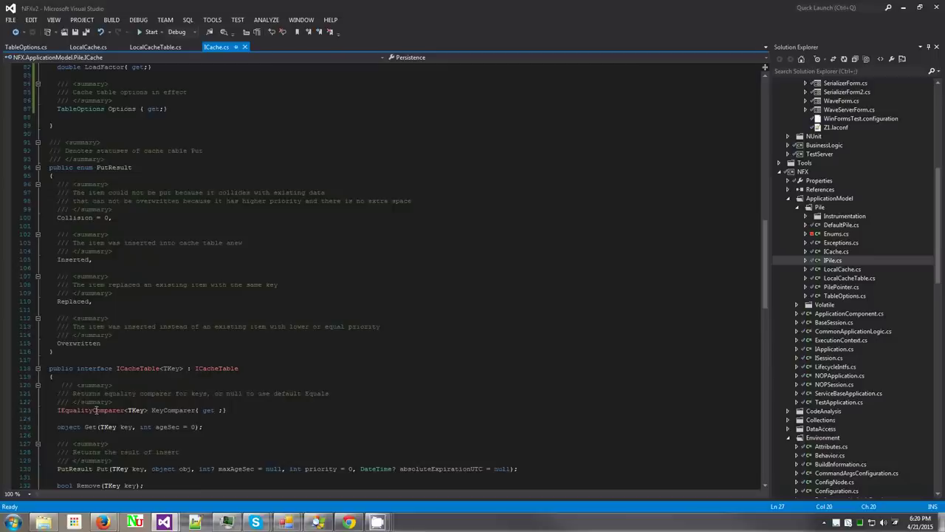
scroll(96, 409, "down", 10)
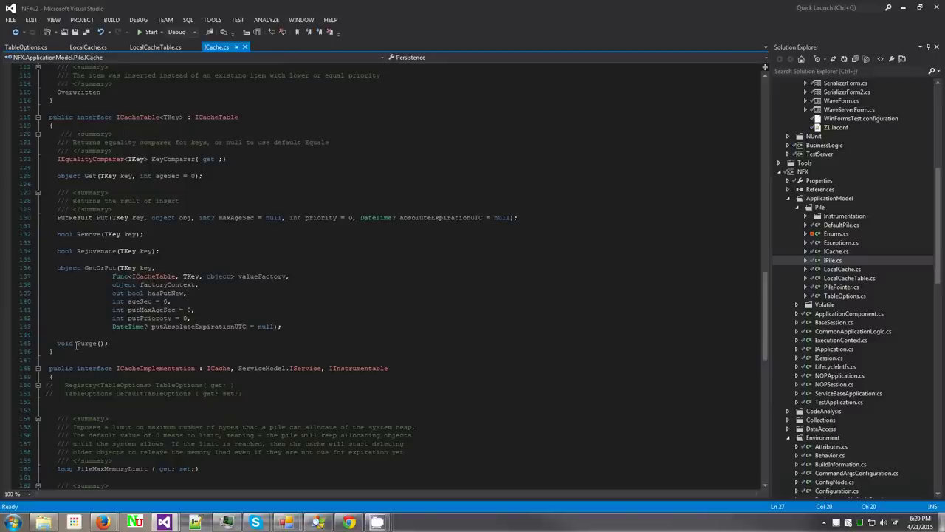
scroll(94, 349, "down", 5)
scroll(95, 349, "down", 6)
scroll(143, 314, "up", 15)
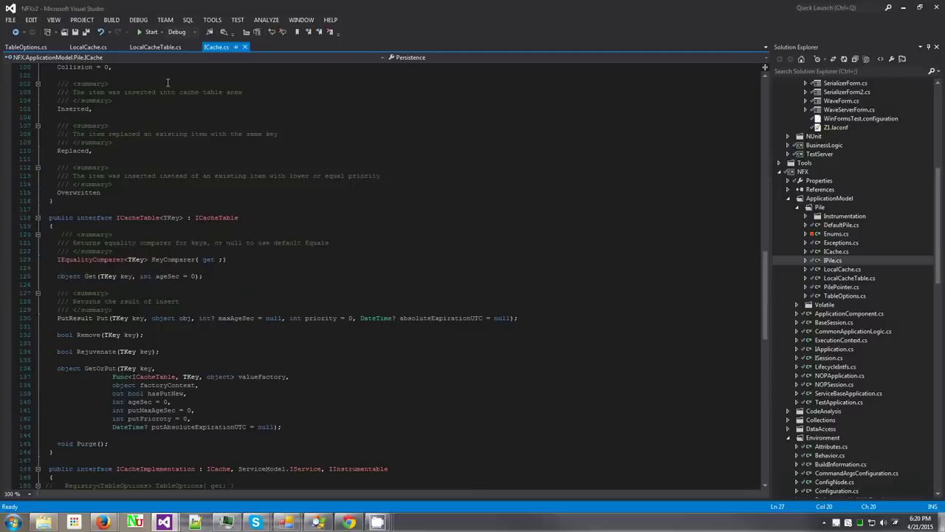
Step: Examine the statistics recording in the dumpInstruments method of LocalCache.cs, and switch to LocalCacheTable.cs
left_click(87, 48)
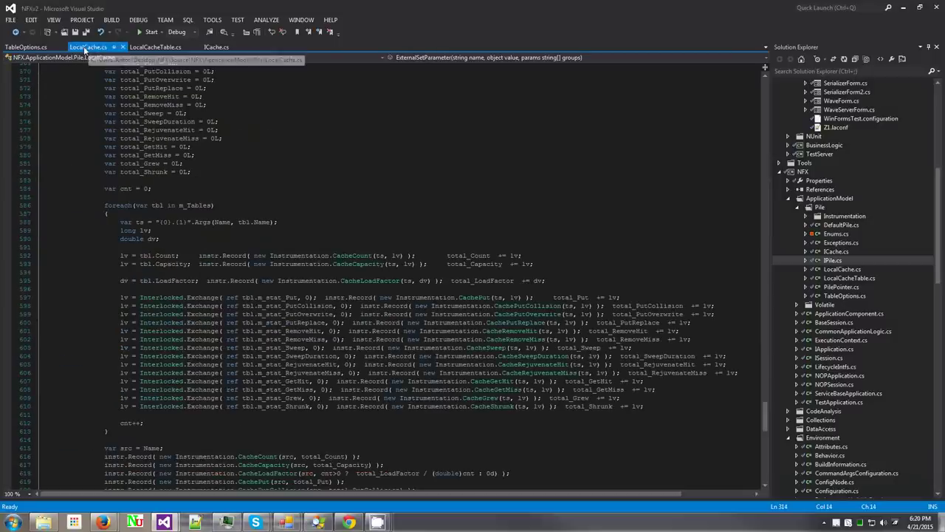
scroll(182, 248, "up", 8)
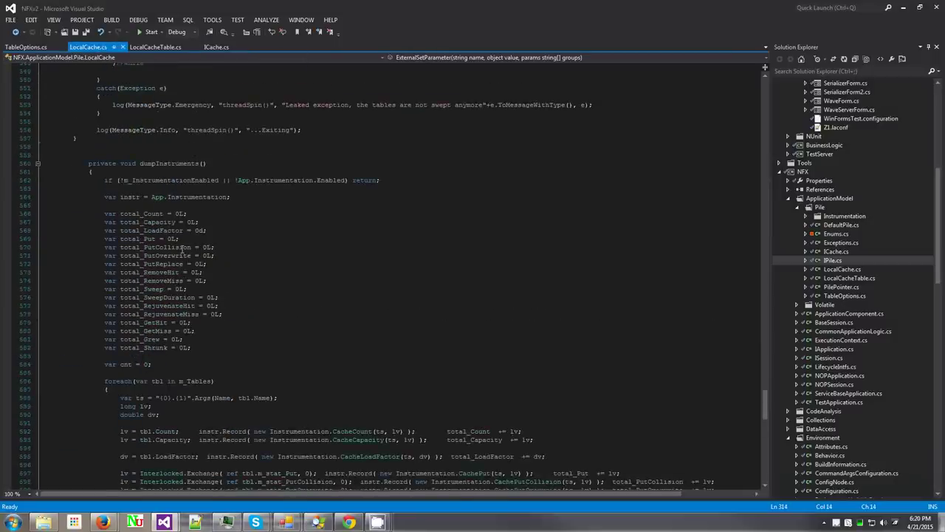
scroll(181, 248, "down", 7)
scroll(182, 248, "down", 10)
scroll(181, 248, "up", 5)
left_click(155, 48)
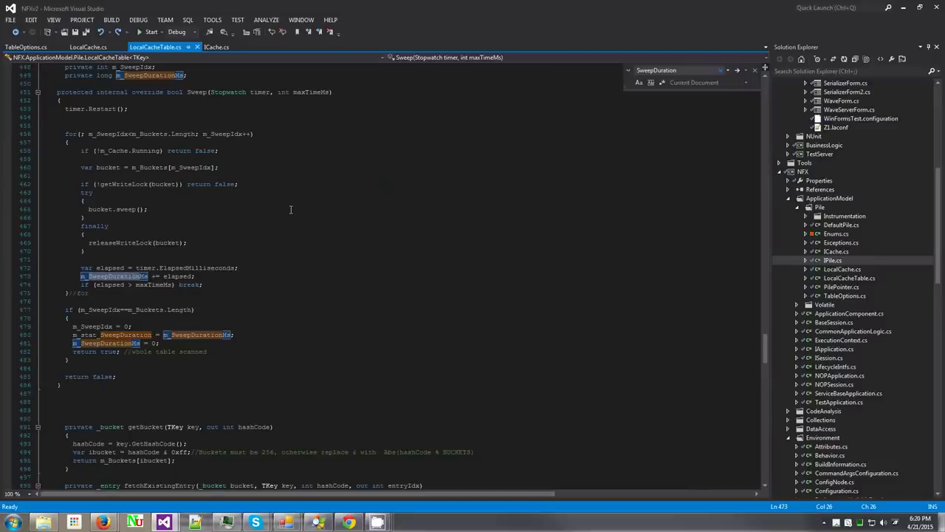
Step: Minimize Visual Studio and arrange the AC Test Menu, cache test form and WinFormsTest browser windows on the desktop
left_click(899, 9)
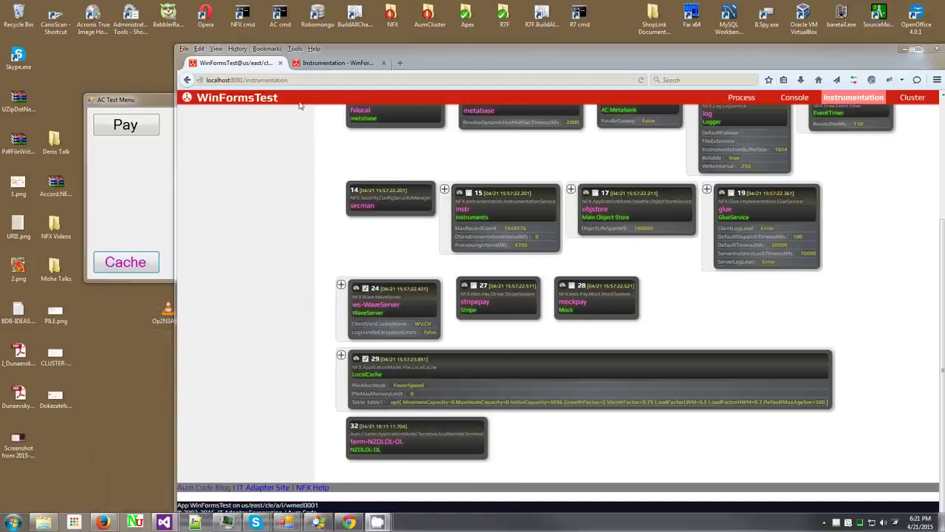
left_click_drag(161, 104, 122, 97)
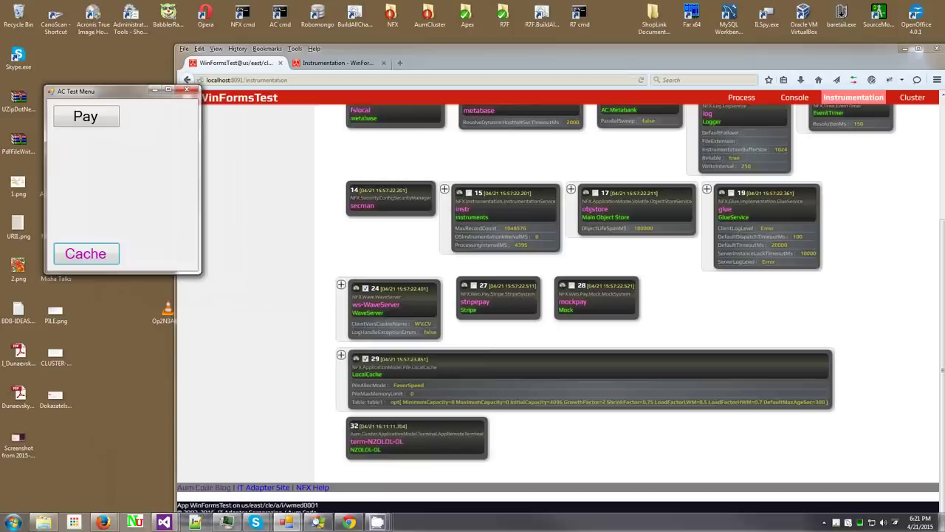
left_click_drag(850, 241, 277, 237)
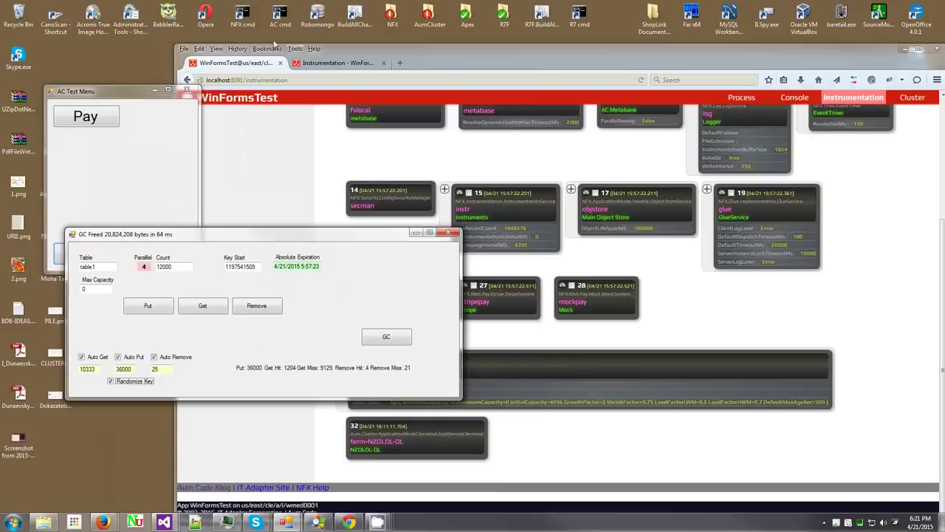
left_click(326, 167)
scroll(325, 167, "up", 3)
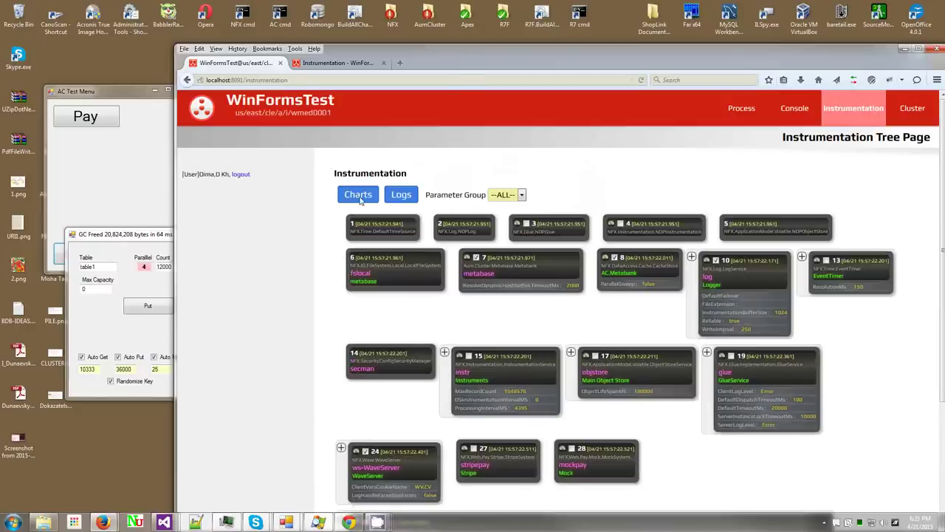
left_click(103, 169)
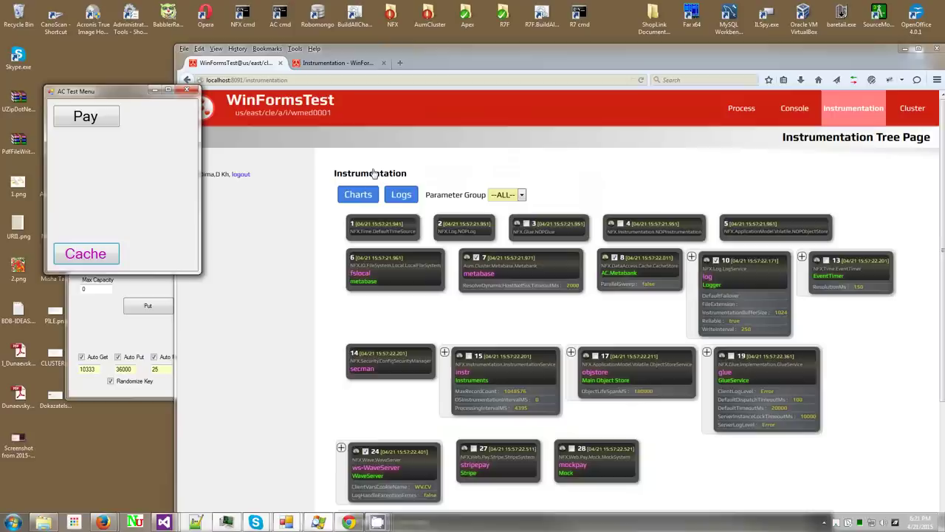
left_click_drag(443, 67, 435, 55)
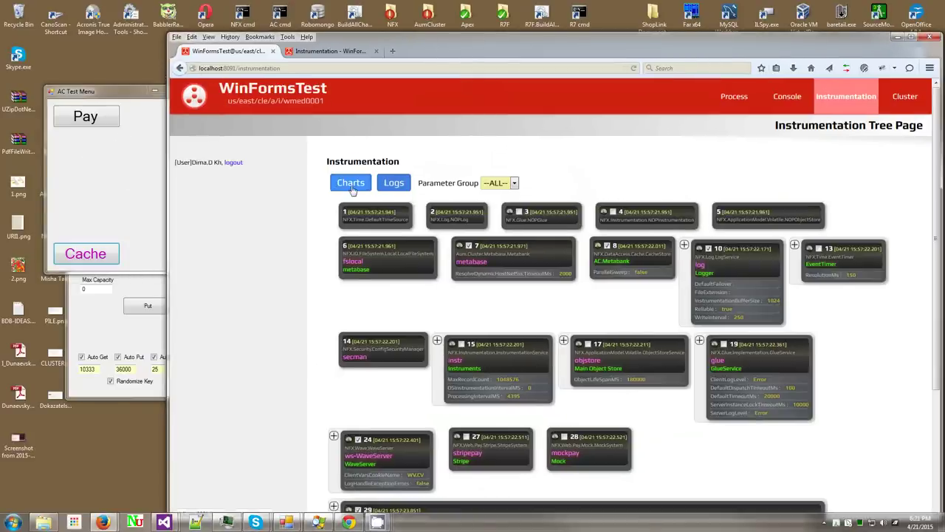
Step: Expand the LocalCache component in the instrumentation tree and inspect its table1 options without changing them
scroll(338, 188, "down", 3)
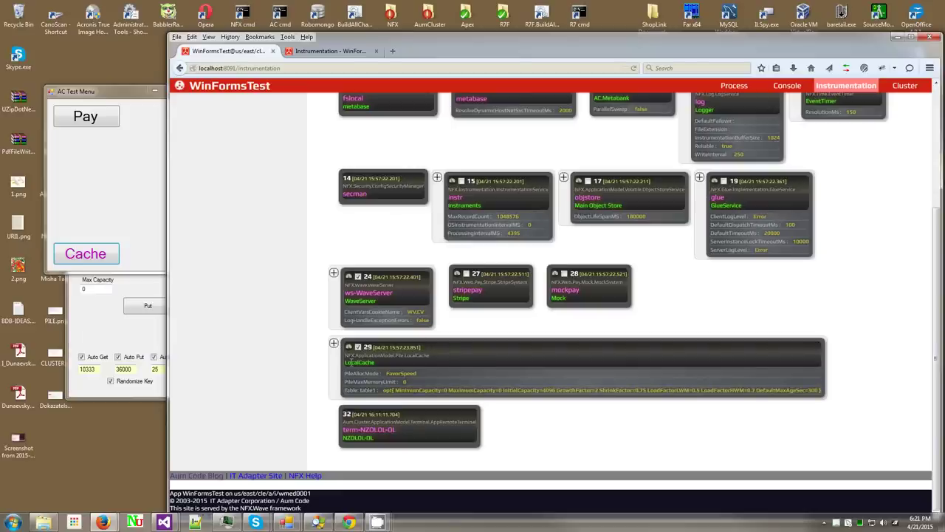
left_click(333, 345)
scroll(336, 351, "down", 3)
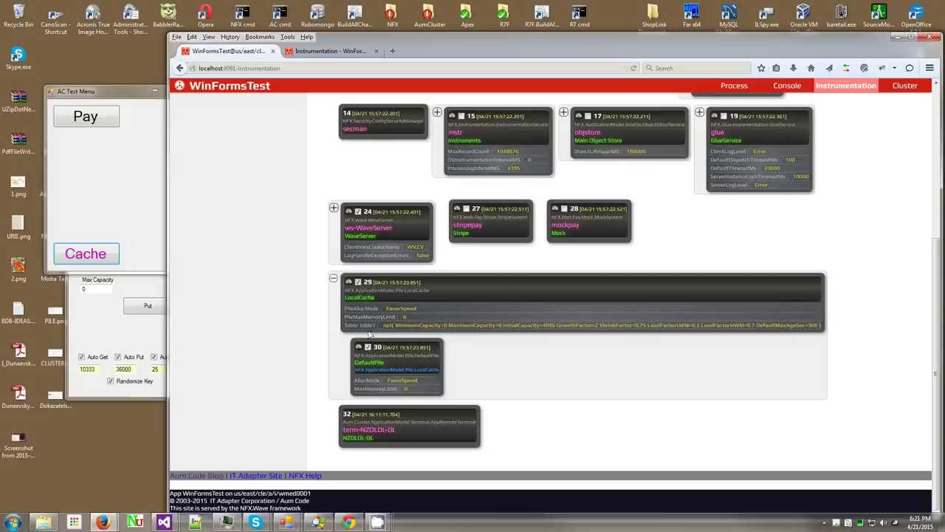
left_click(398, 328)
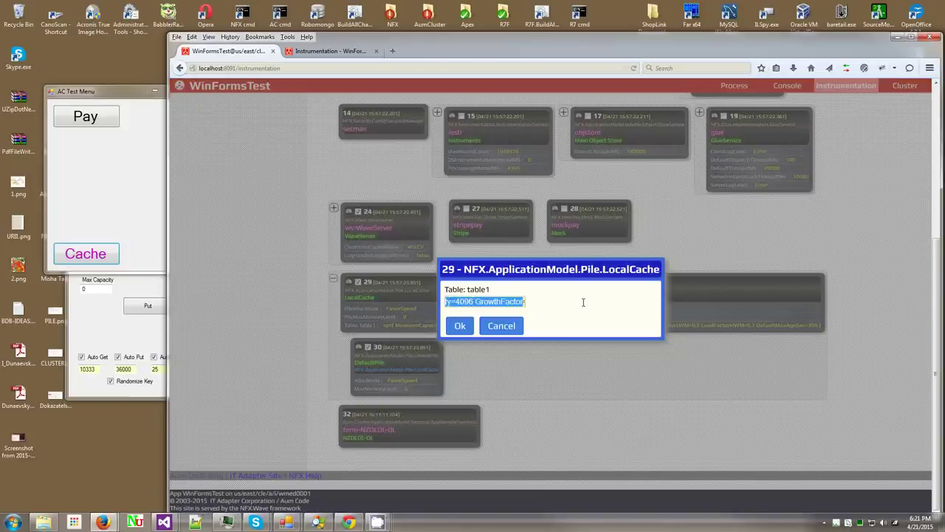
key("ctrl+a")
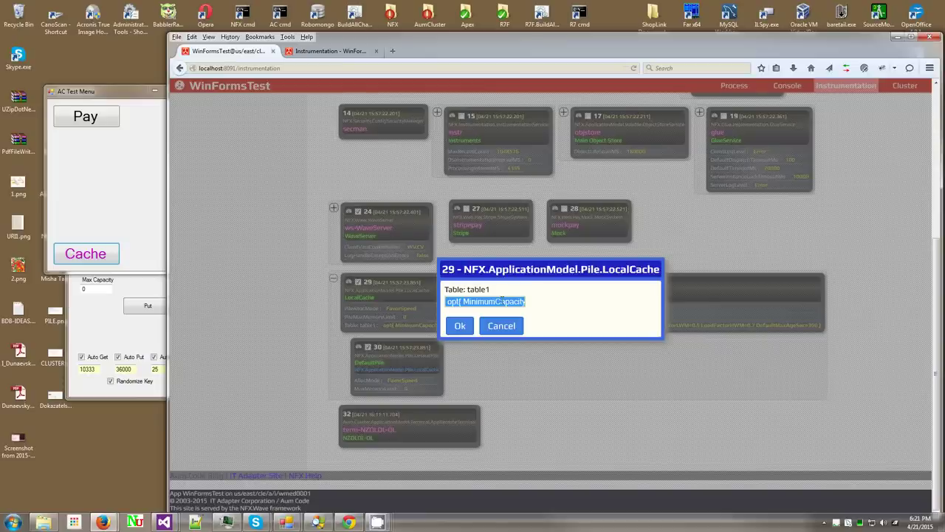
double_click(501, 301)
left_click(495, 326)
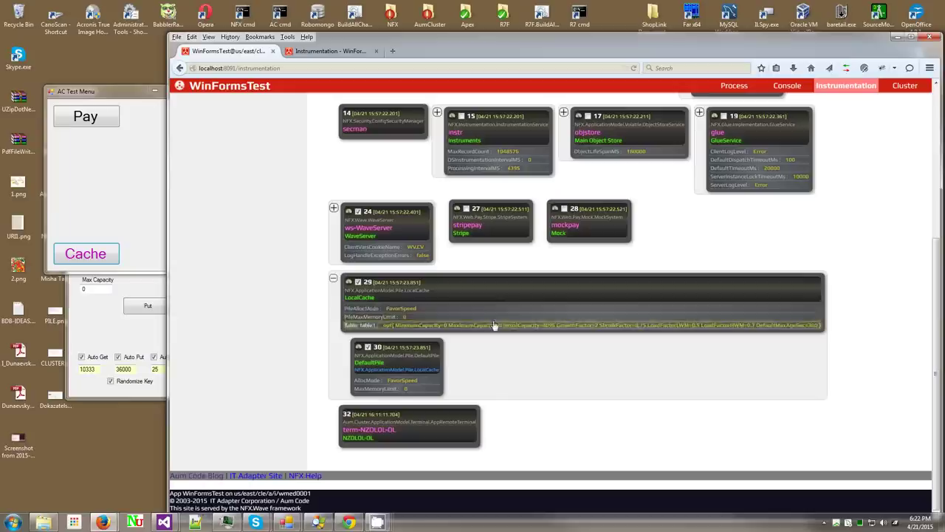
Step: Set the LocalCache component's PileAllocMode to ReuseSpace
left_click(413, 308)
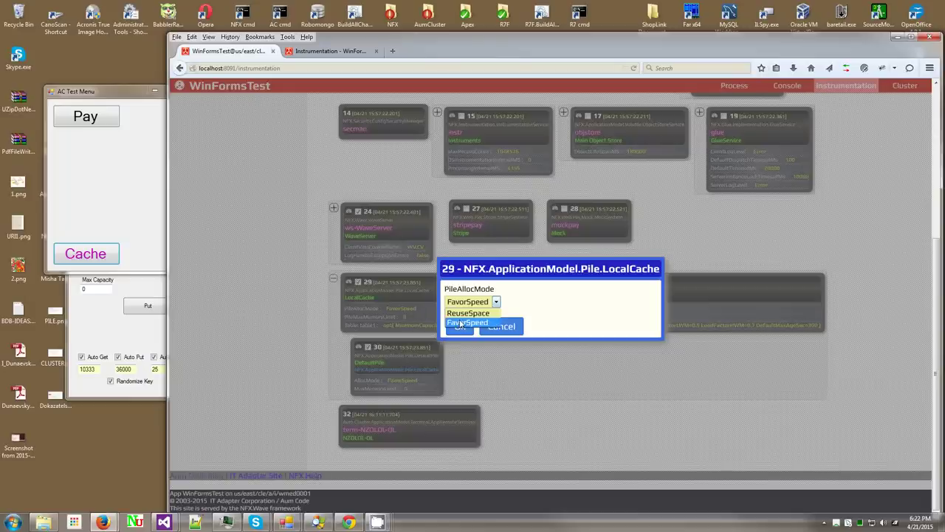
left_click(465, 313)
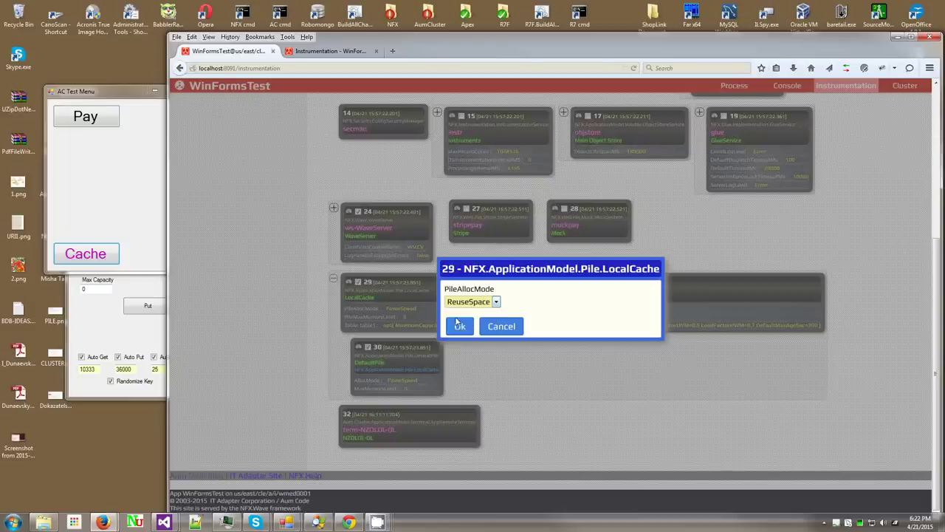
left_click(460, 327)
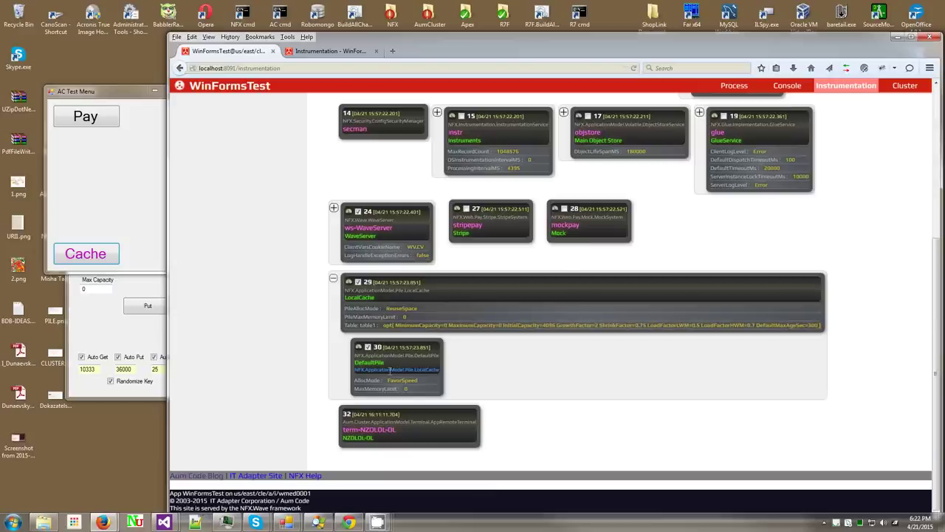
Step: Set the LocalCache component's PileAllocMode back to FavorSpeed
left_click(394, 312)
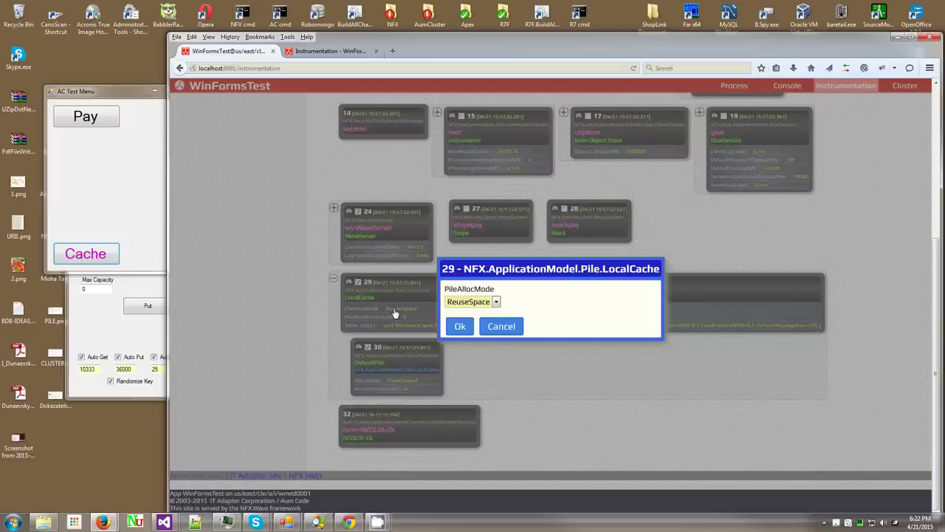
left_click(496, 303)
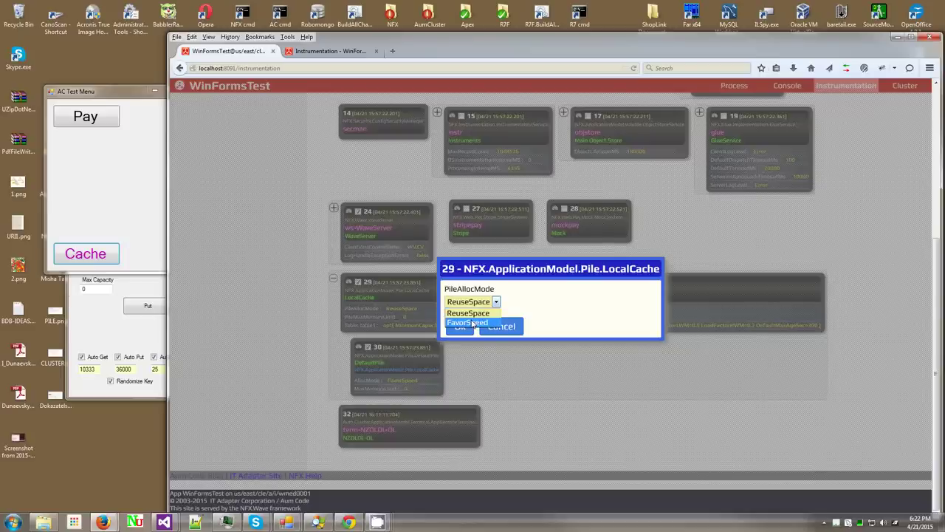
left_click(471, 324)
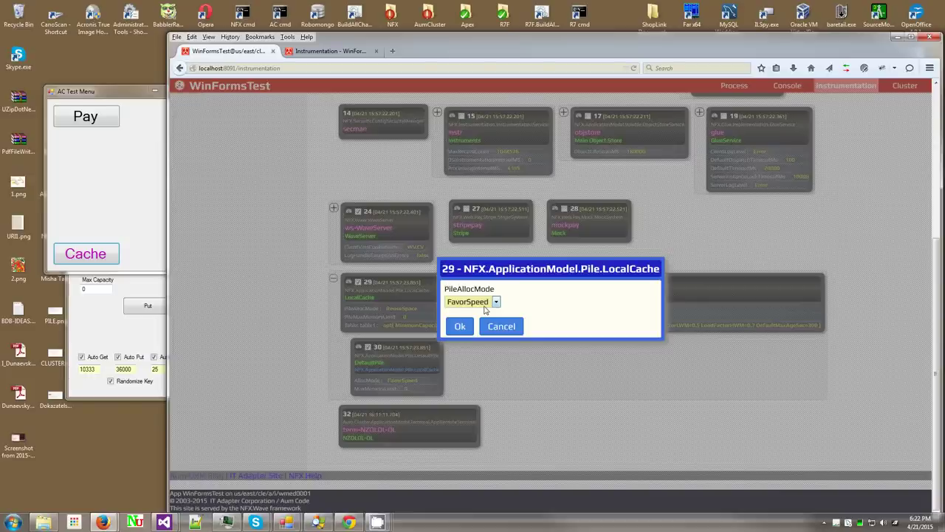
left_click(461, 327)
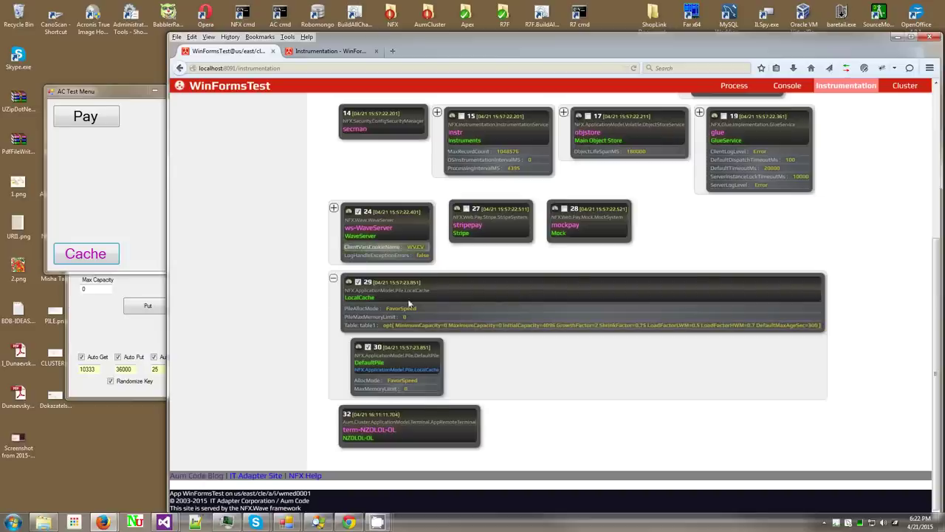
Step: Open the instrumentation charts and expand the NFX ApplicationModel Pile Instrumentation branch down to the CacheGrew gauge's sources
scroll(314, 246, "up", 5)
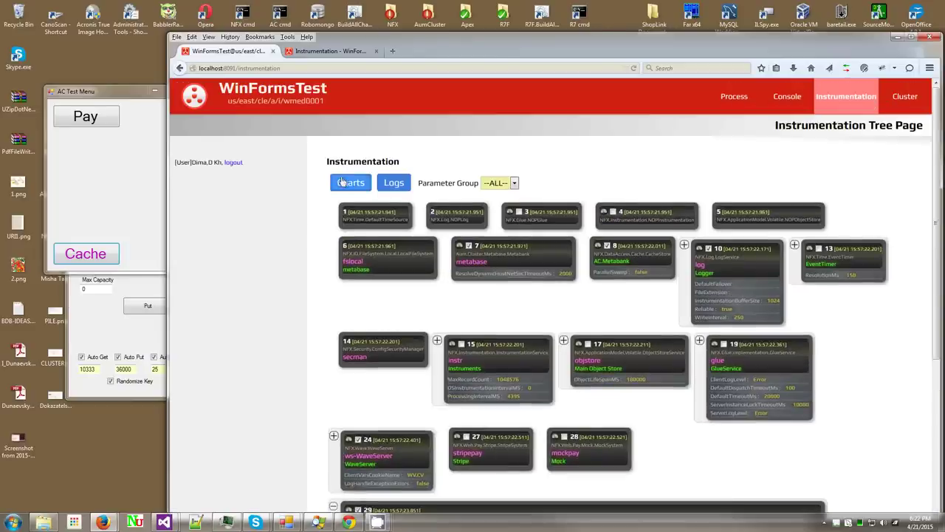
left_click(348, 183)
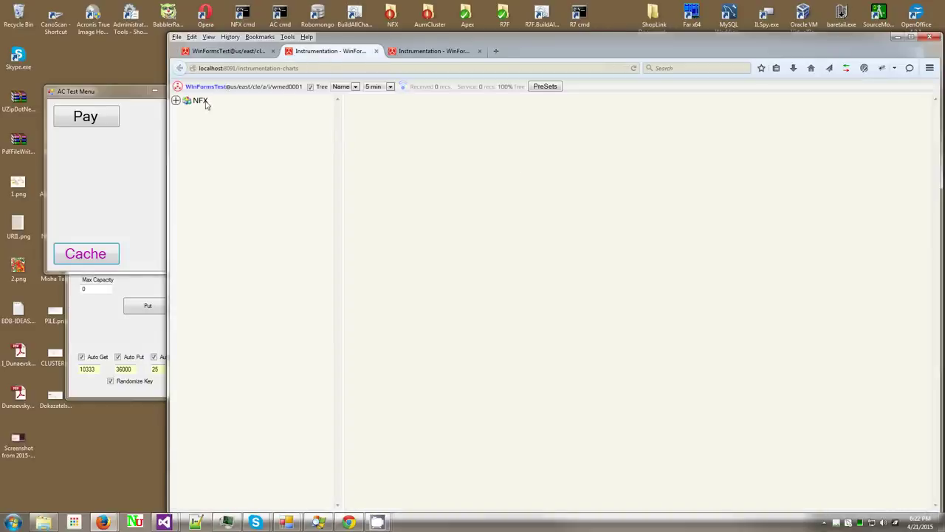
left_click(177, 100)
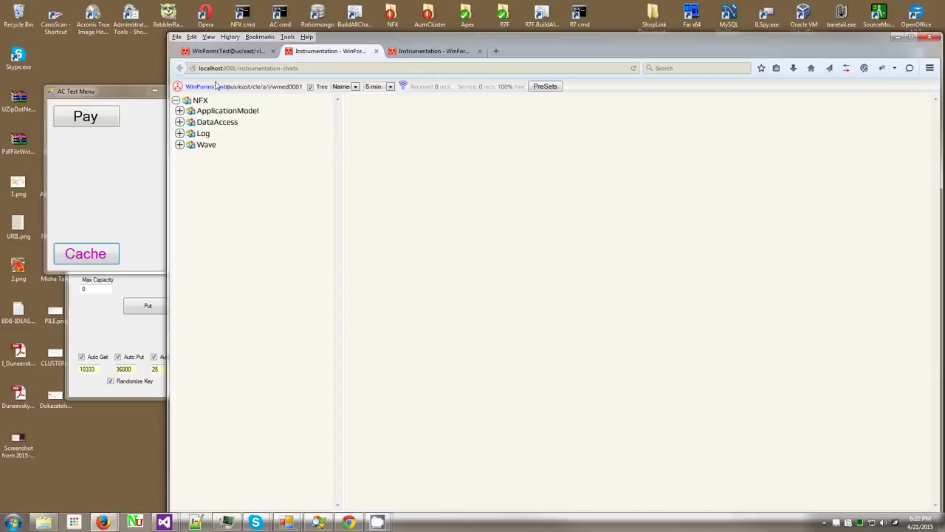
left_click(180, 110)
left_click(183, 121)
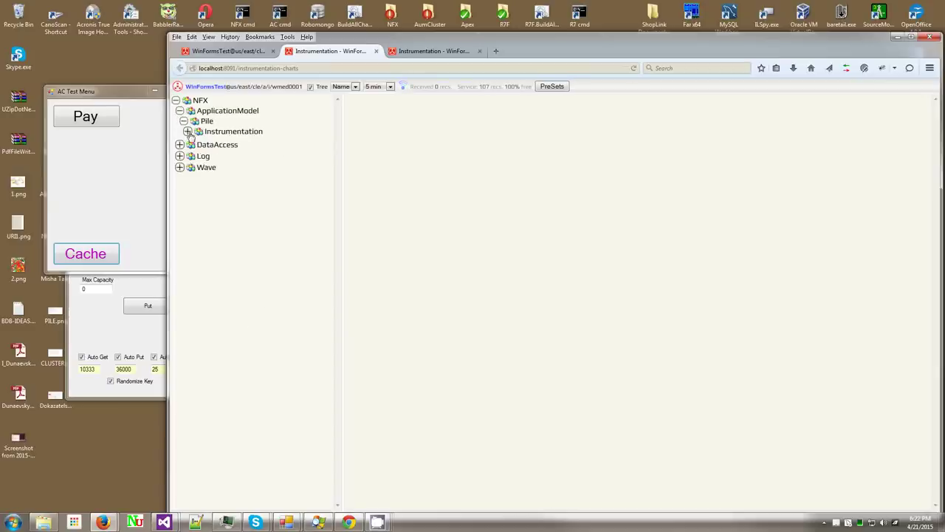
left_click(187, 131)
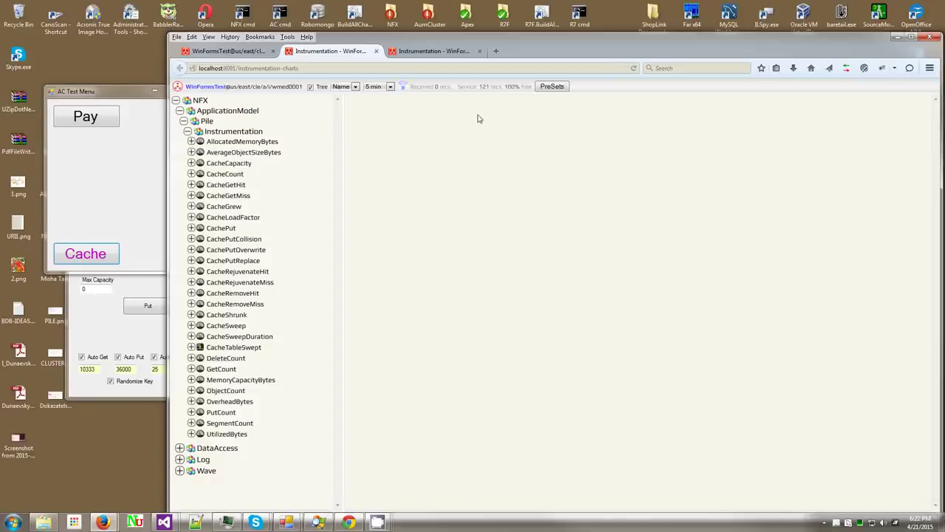
left_click(192, 206)
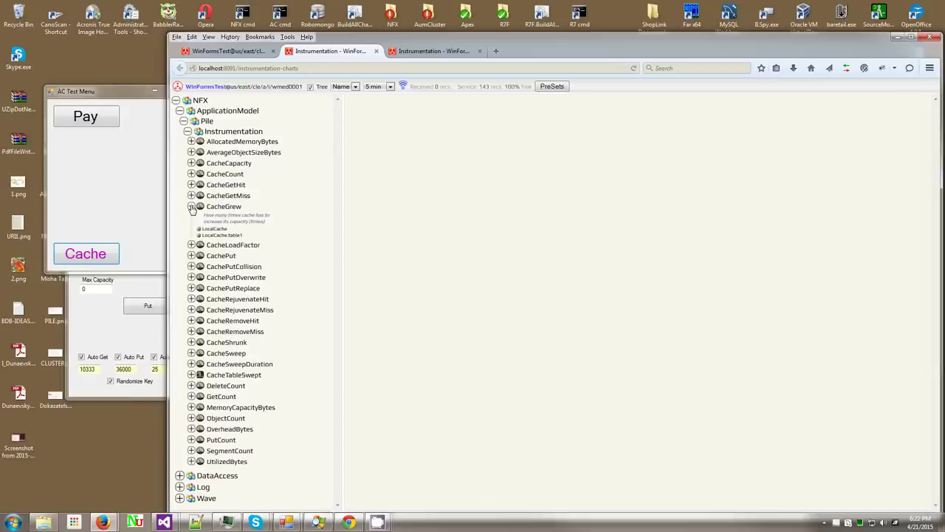
Step: Collapse the CacheGrew gauge and load the AAA preset into the instrumentation charts, closing the presets dialog
left_click(191, 207)
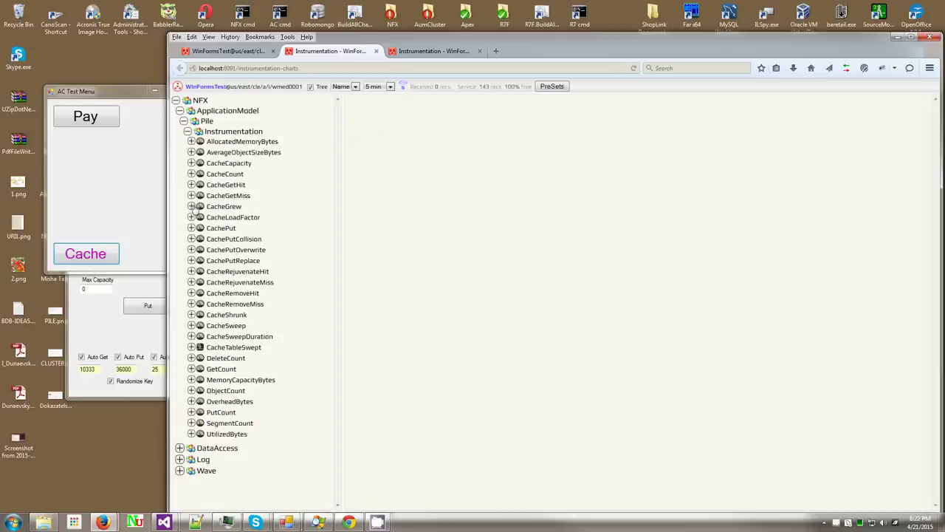
left_click(549, 87)
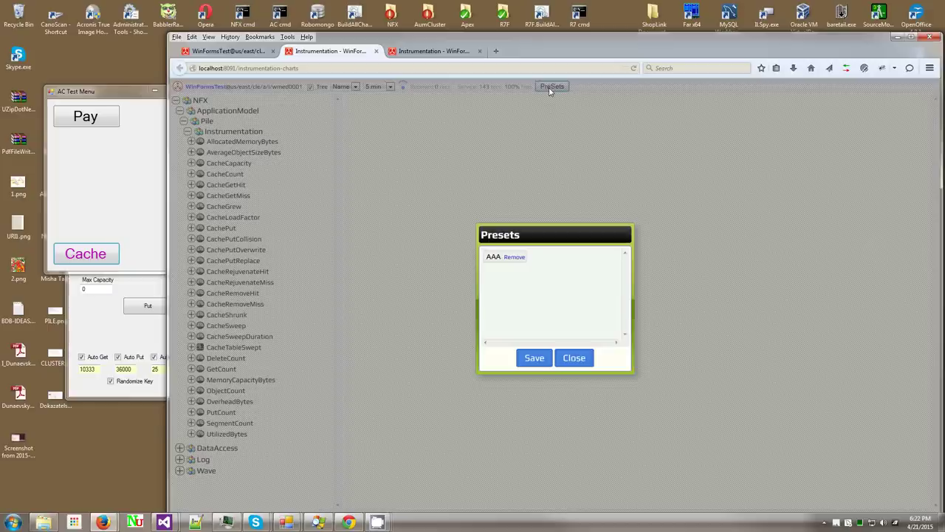
left_click(494, 258)
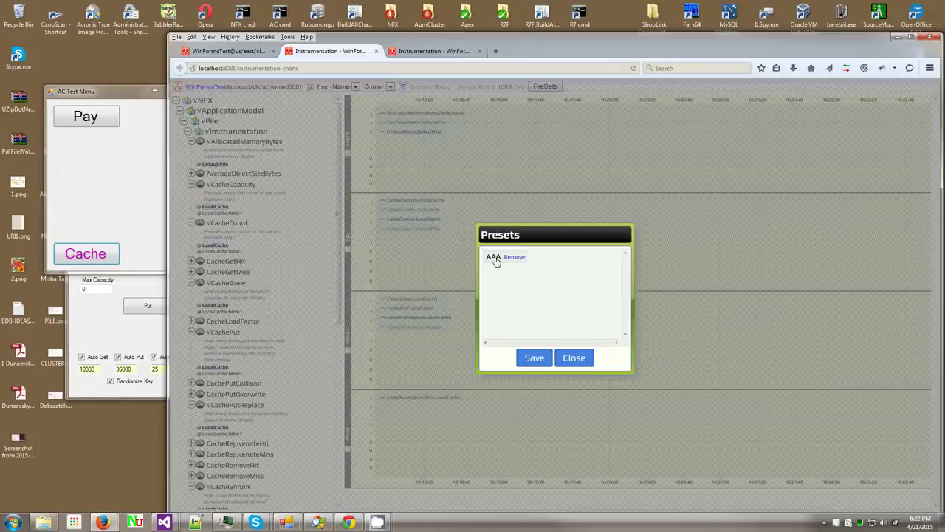
left_click_drag(546, 36, 508, 16)
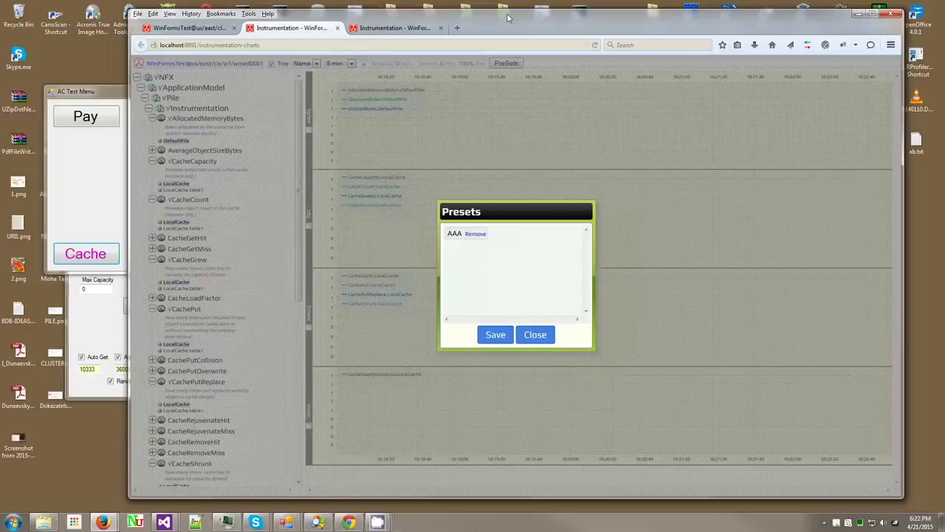
left_click(533, 335)
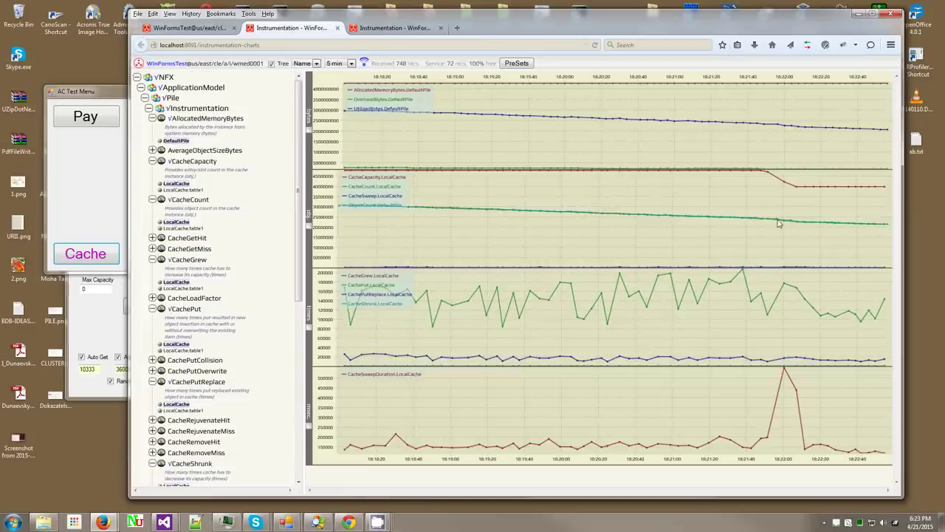
Step: Close the duplicate instrumentation charts page and widen the remaining charts' time range to 30 min, finishing at 1 hour
left_click(399, 31)
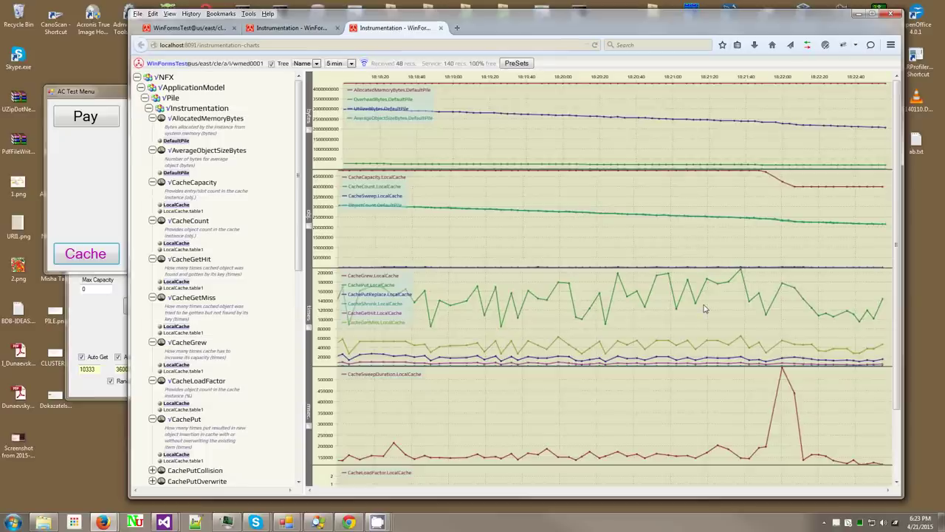
left_click(440, 27)
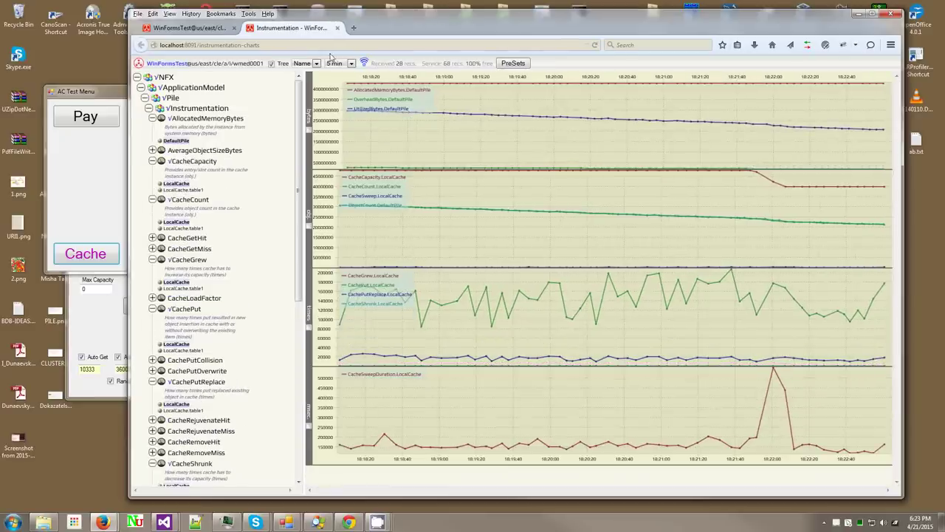
left_click(351, 64)
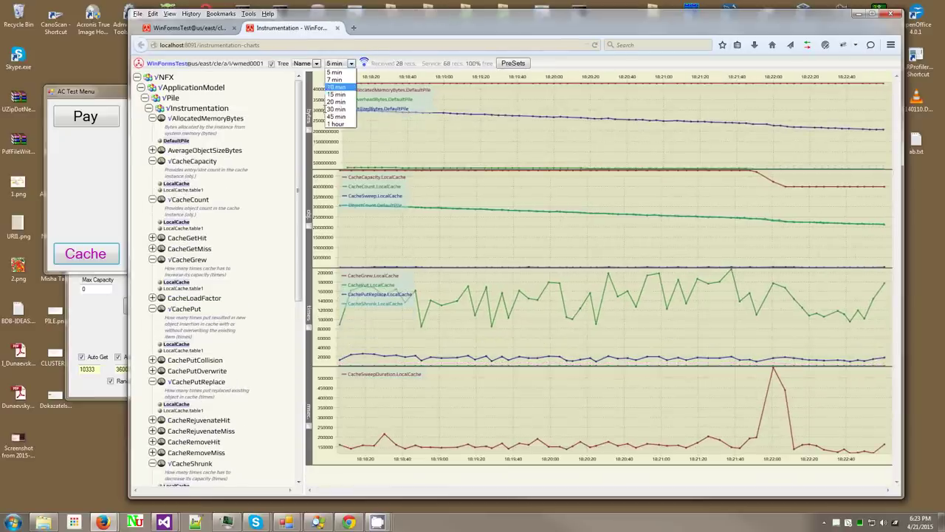
left_click(341, 109)
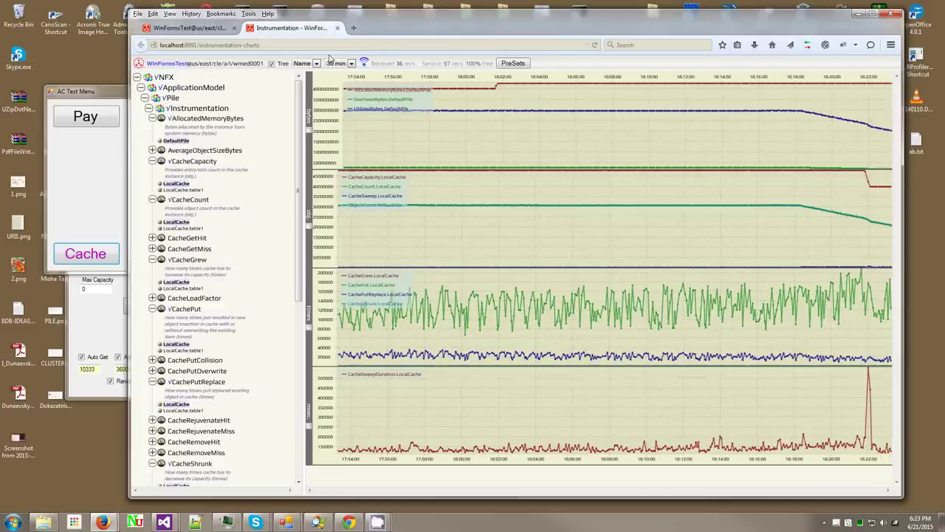
left_click(352, 64)
left_click(338, 127)
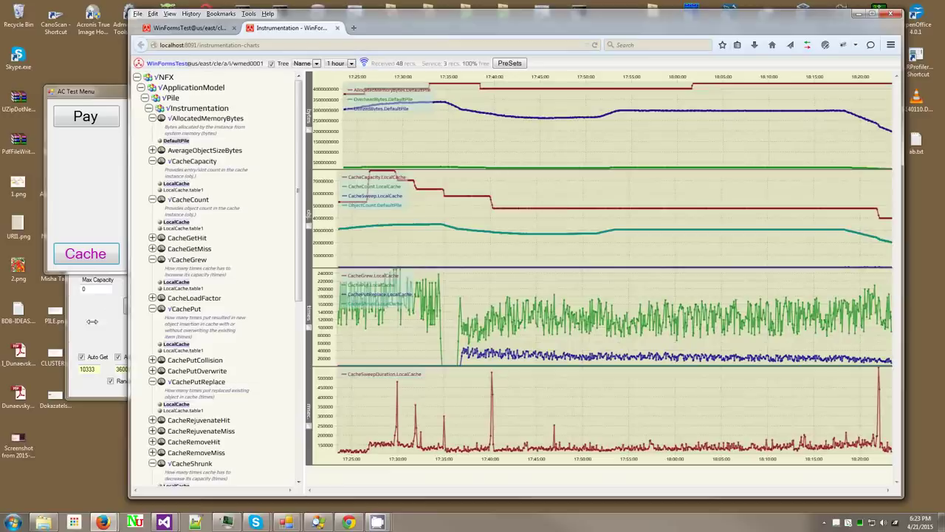
Step: Force garbage collection repeatedly from the cache test form, moving the form lower over the charts between runs
left_click(113, 307)
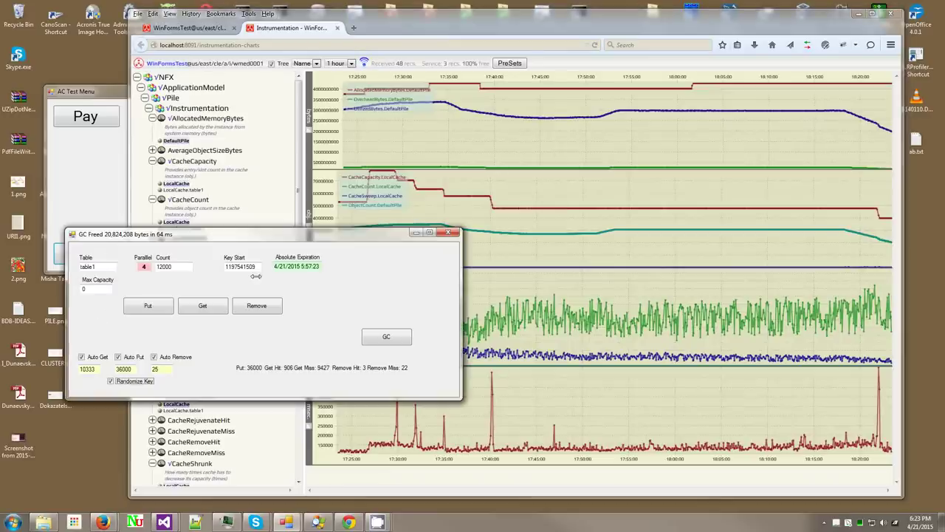
left_click(396, 341)
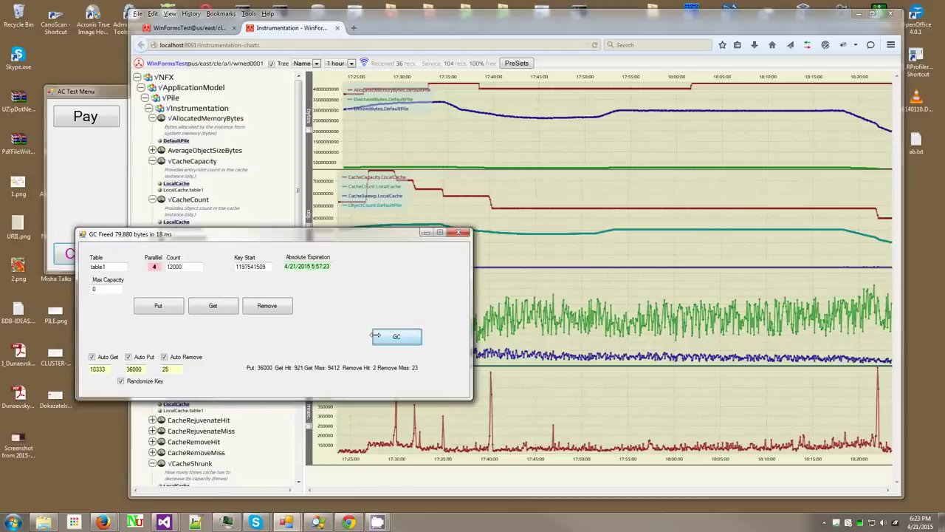
left_click(376, 336)
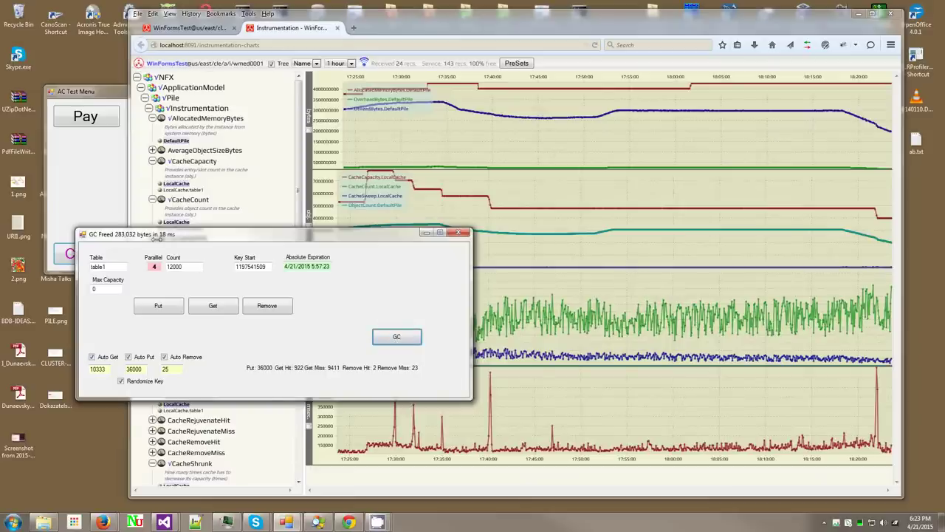
left_click_drag(152, 237, 123, 261)
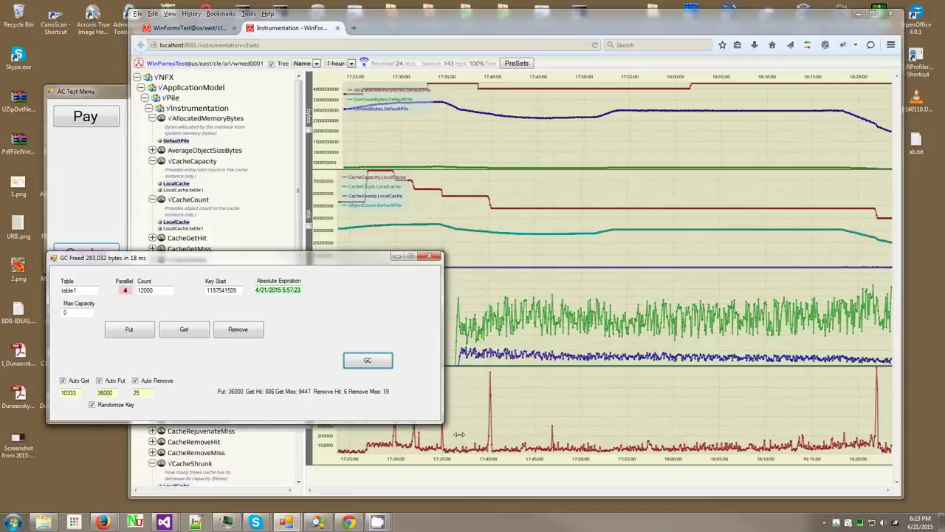
left_click(362, 358)
left_click(362, 358)
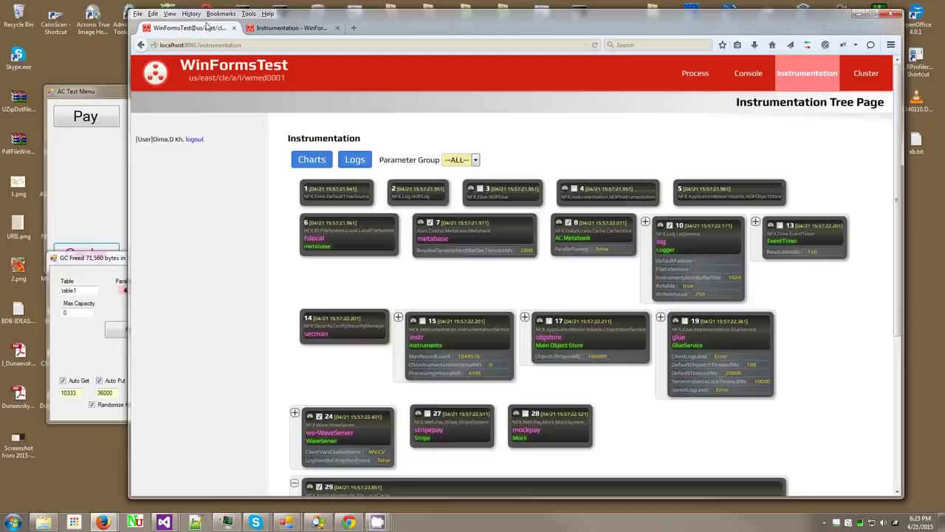
Step: Open the WinFormsTest remote console, run the gc command and examine the duration and freed bytes it reports
left_click(190, 28)
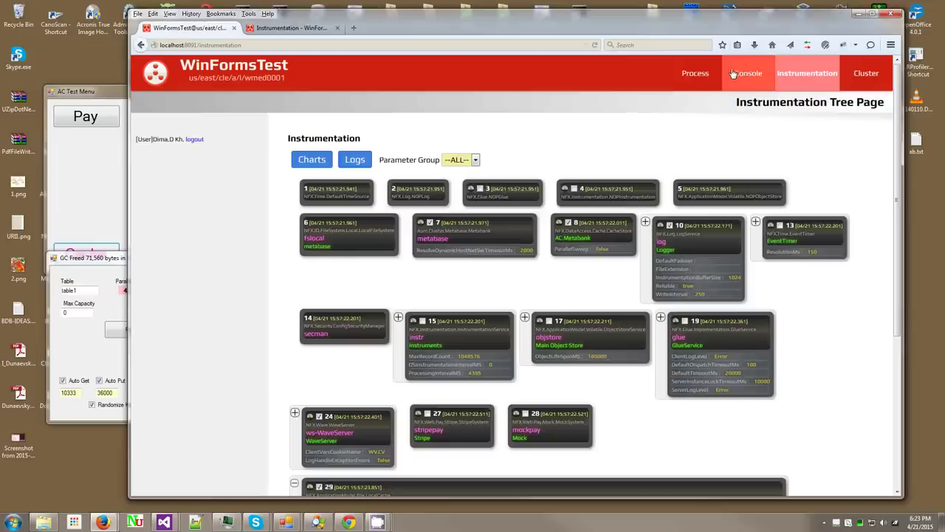
left_click(732, 73)
double_click(299, 149)
type("c")
left_click(310, 180)
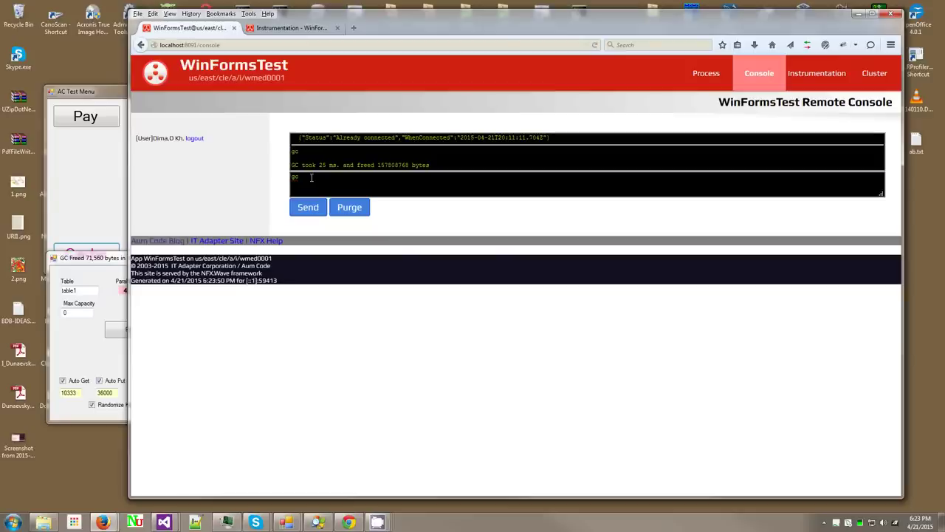
left_click_drag(316, 164, 264, 179)
left_click(382, 164)
double_click(379, 164)
Step: Run the help command in the remote console
left_click(314, 182)
type("b")
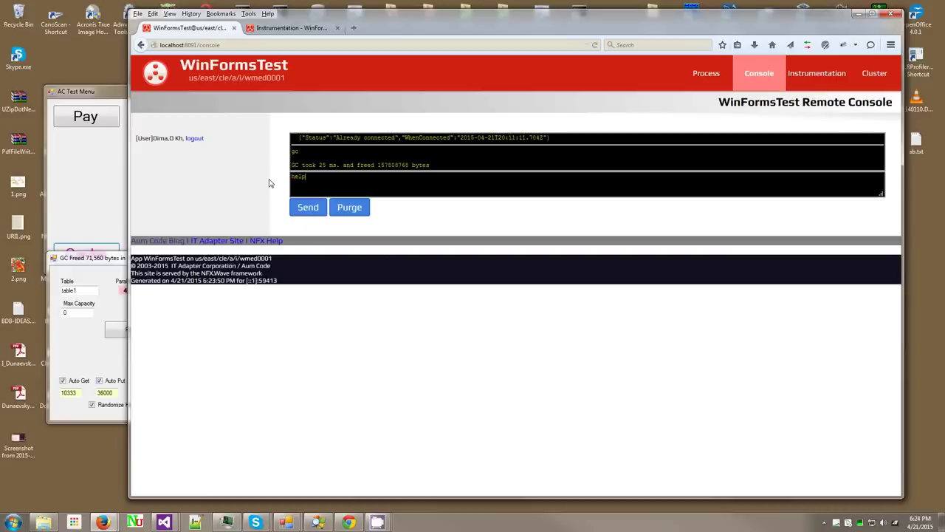
left_click(307, 208)
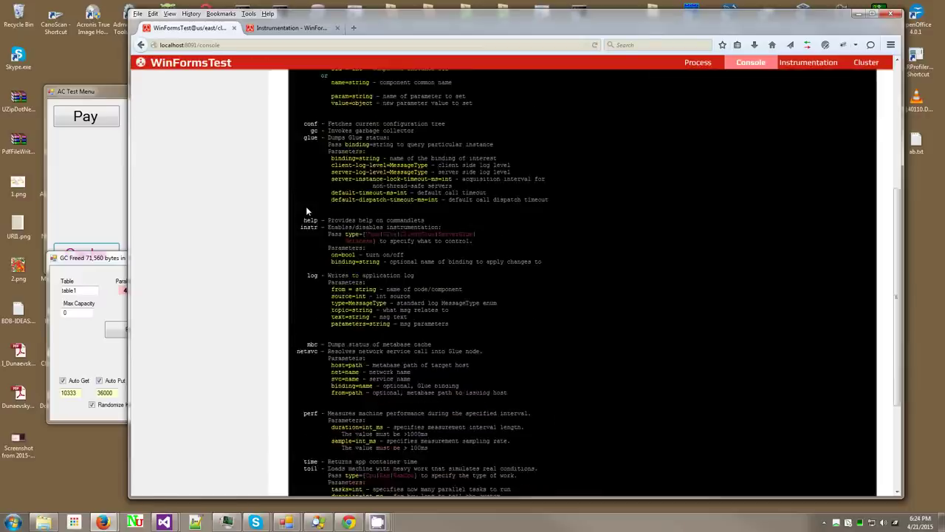
Step: Examine the list of server commands in the remote terminal help and the console page's address
scroll(307, 212, "up", 10)
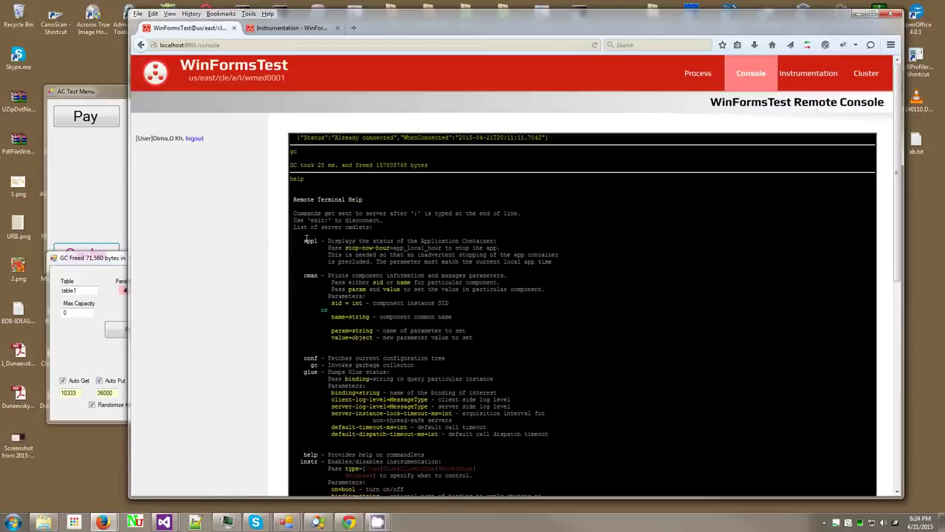
left_click_drag(307, 239, 332, 403)
left_click(333, 386)
scroll(332, 386, "down", 5)
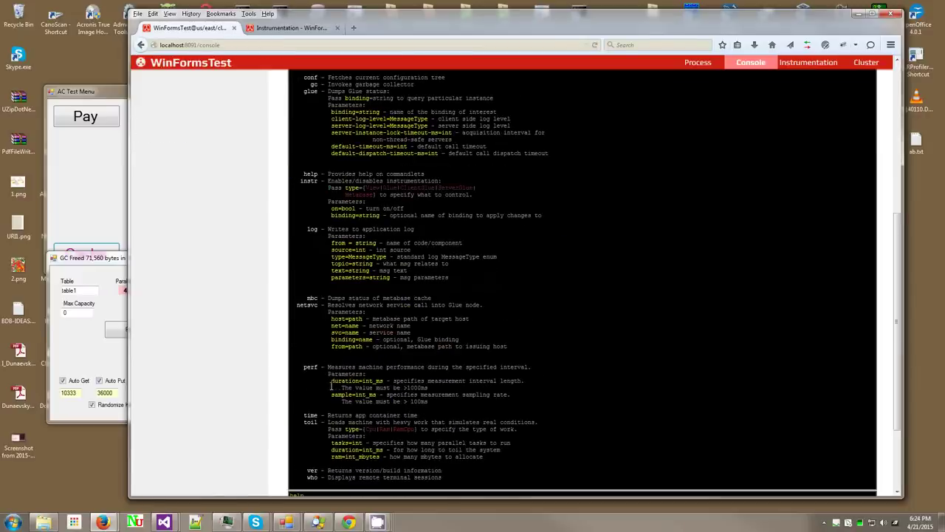
left_click_drag(309, 83, 324, 373)
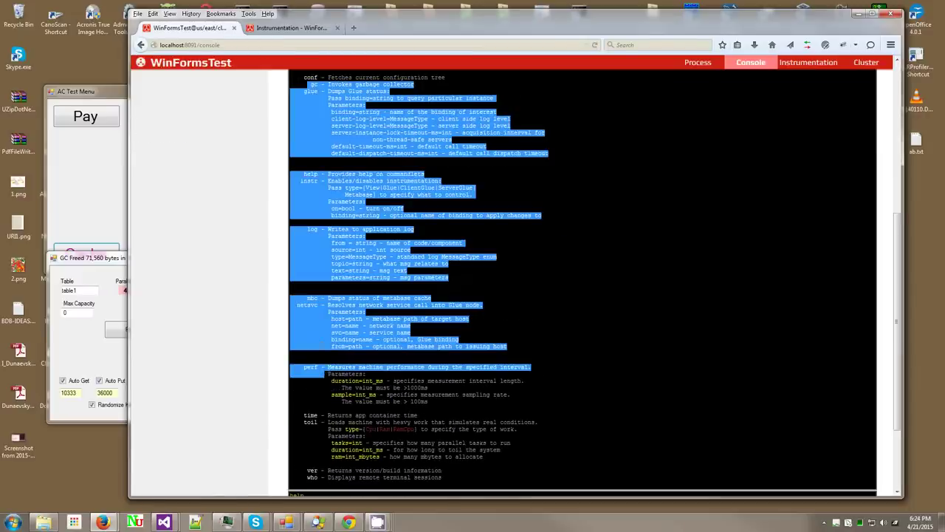
left_click(320, 345)
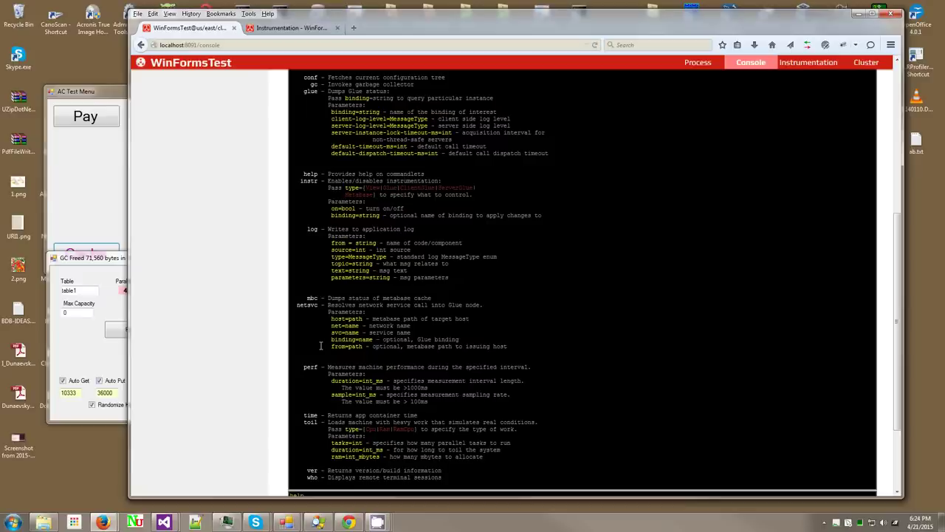
scroll(344, 367, "up", 7)
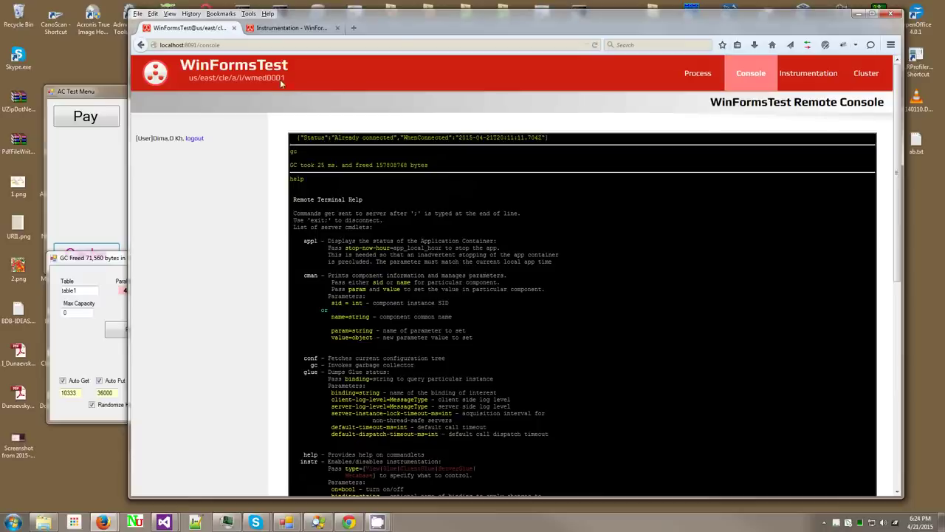
mouse_move(294, 21)
left_mouse_down()
mouse_move(288, 28)
mouse_move(298, 23)
left_mouse_up()
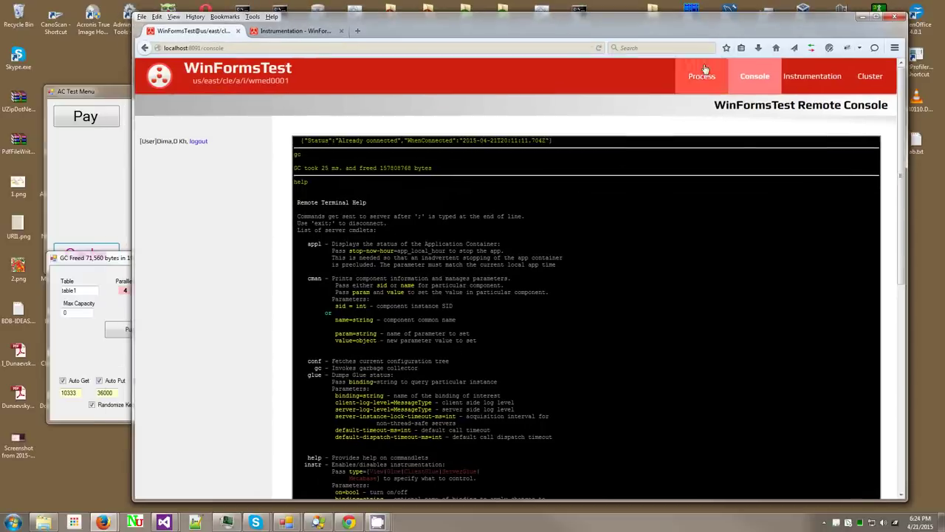
left_click_drag(199, 47, 296, 49)
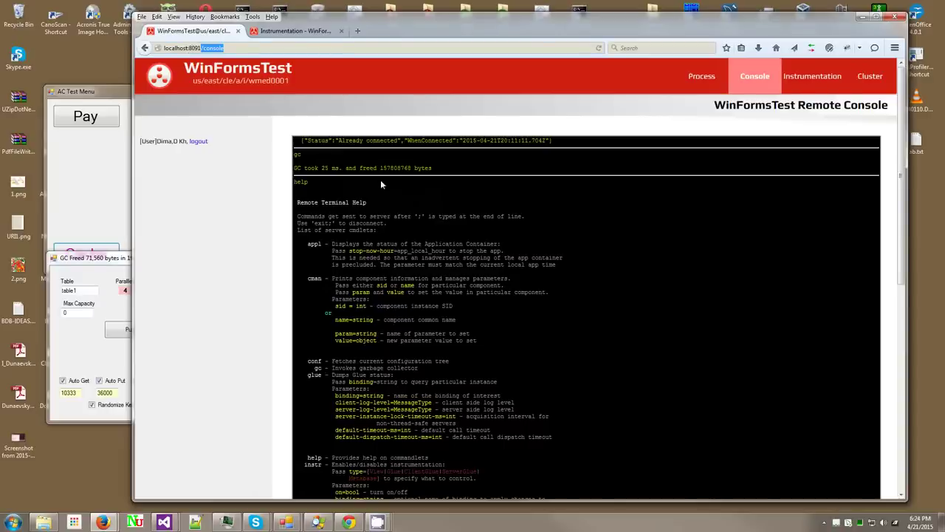
Step: Run the who command in the remote console and examine the terminal session details it returns
scroll(448, 315, "down", 3)
scroll(449, 316, "down", 3)
scroll(332, 370, "up", 1)
scroll(274, 406, "down", 1)
double_click(300, 391)
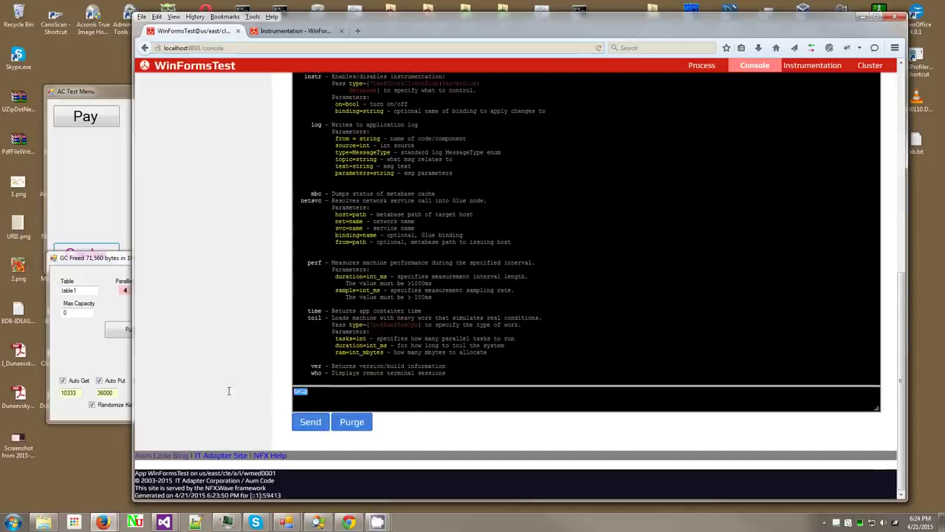
type("who")
left_click(311, 421)
left_click_drag(302, 379, 479, 380)
left_click(392, 380)
double_click(381, 378)
left_click(505, 378)
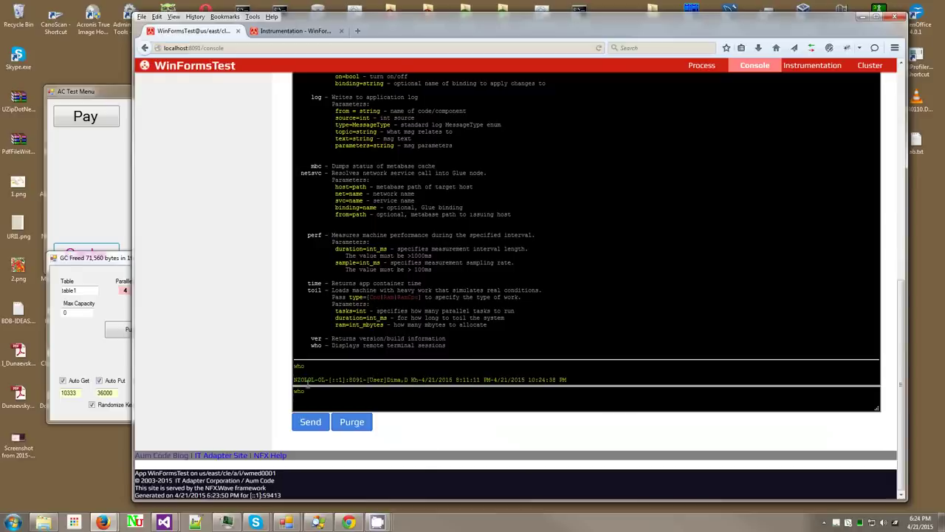
Step: Run the ver command in the remote console and inspect the line it returns
left_click_drag(306, 391, 258, 387)
type("t")
type("er")
left_click(313, 424)
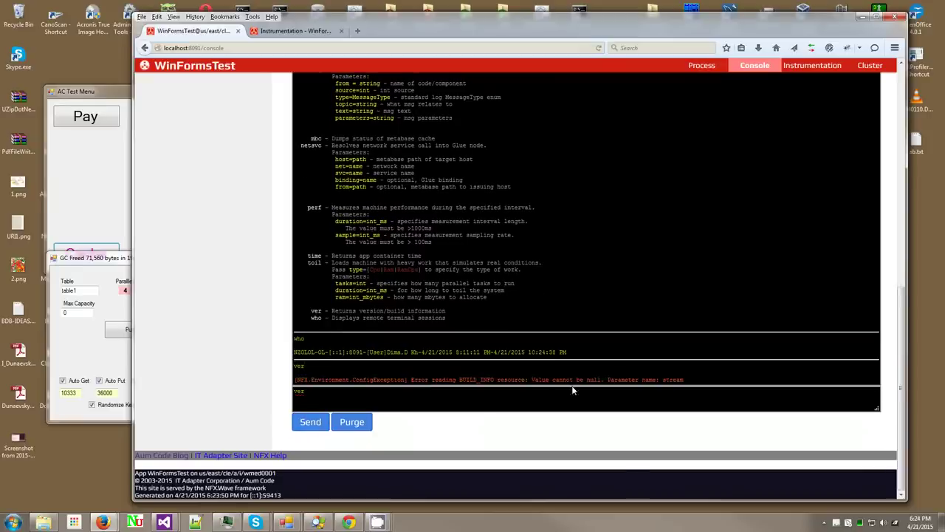
left_click_drag(610, 379, 715, 382)
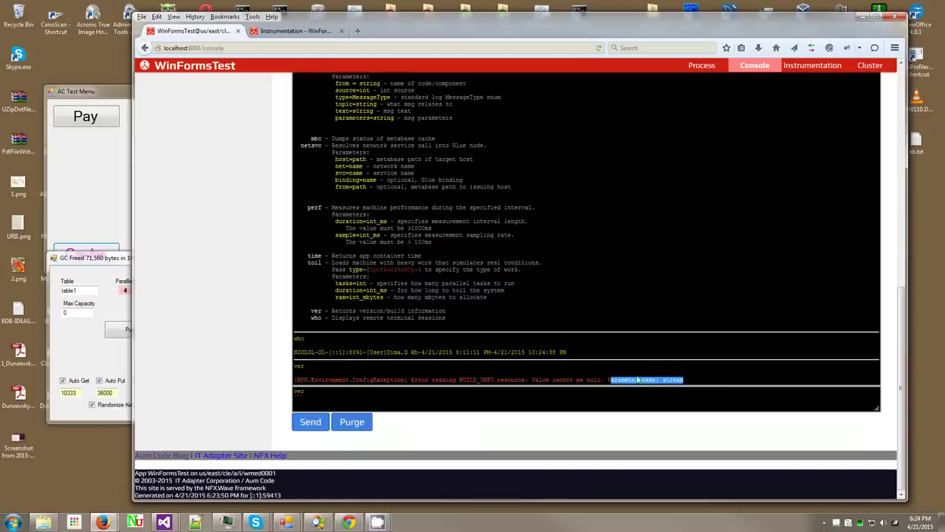
left_click(409, 380)
left_click_drag(408, 380, 404, 379)
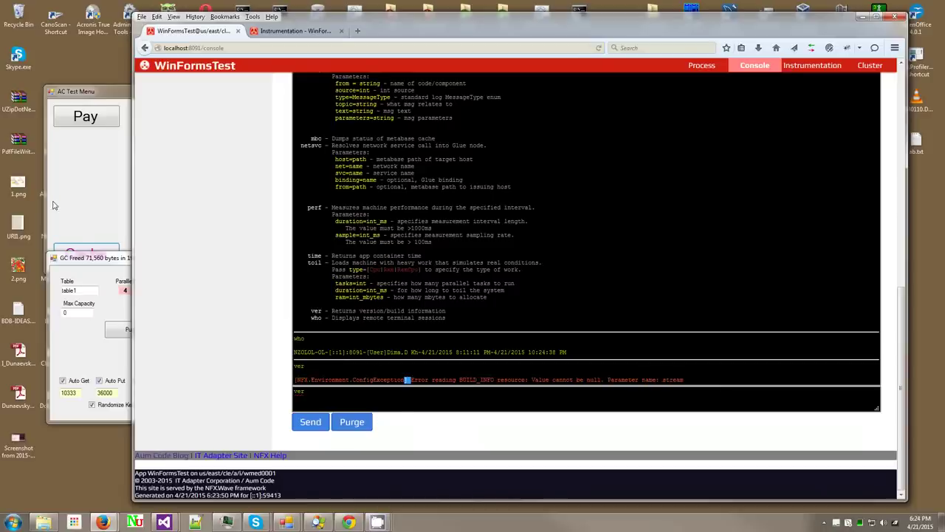
Step: Look at the AC Test Menu window, return to the remote console and highlight the ver command's full output line
left_click(325, 389)
left_click(131, 155)
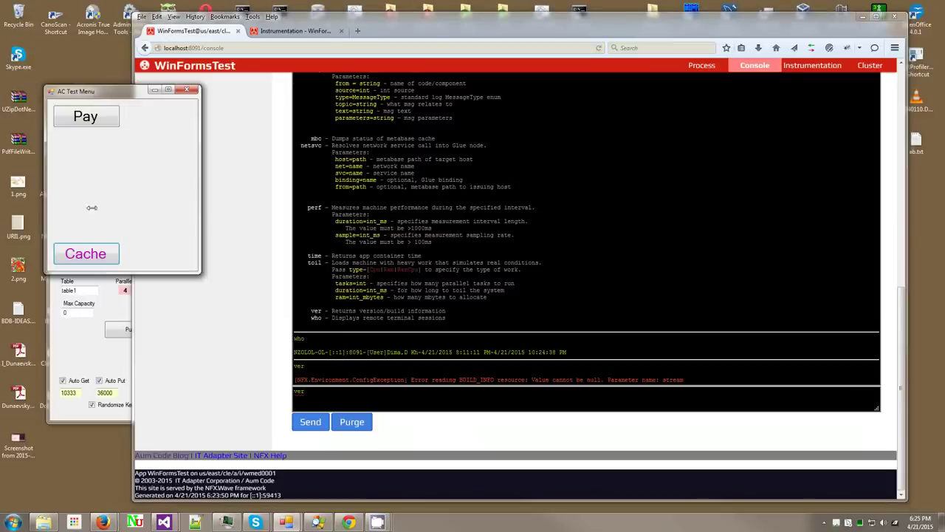
left_click(303, 373)
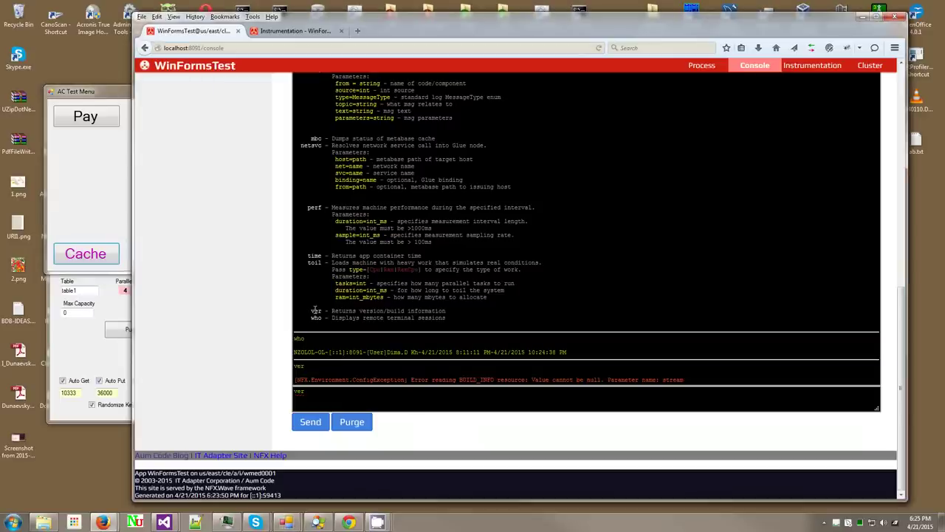
left_click_drag(295, 378, 759, 384)
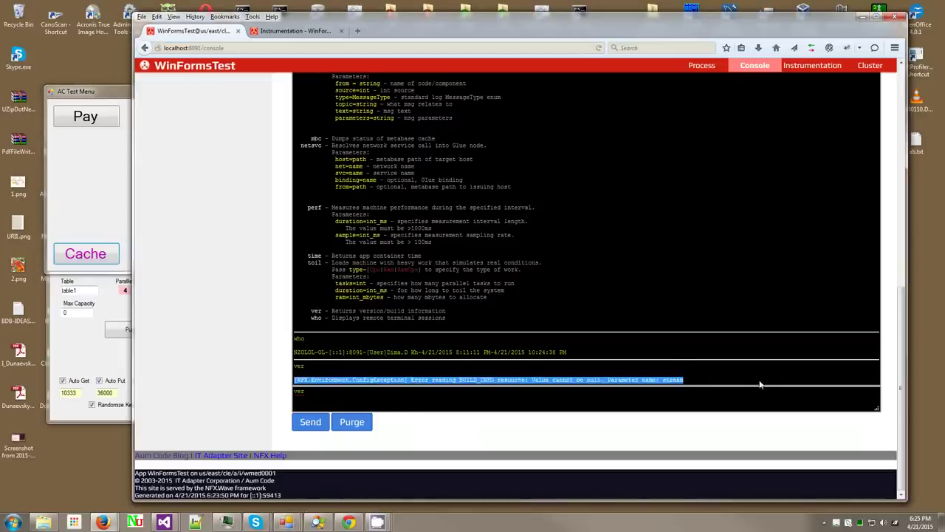
left_click(517, 379)
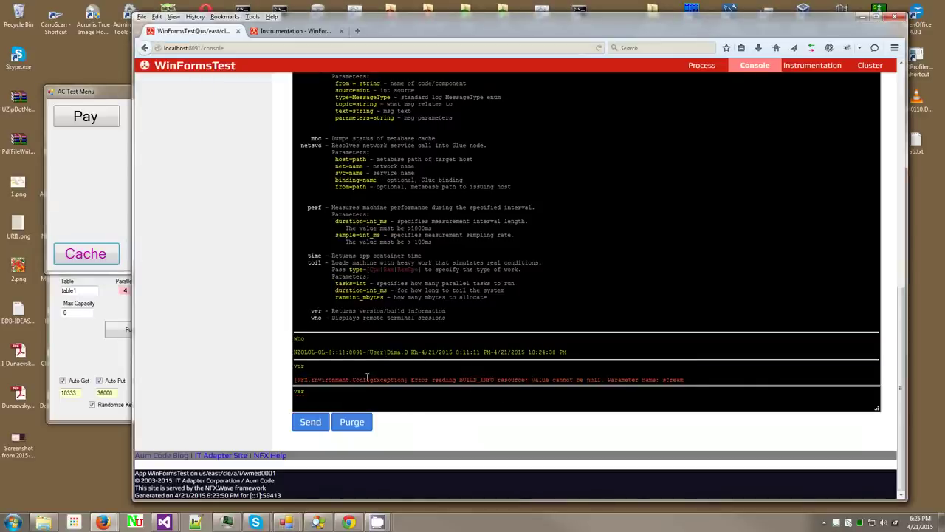
Step: Run the cman command in the remote console and examine the Component Manager listing from the root components to LocalCache
left_click_drag(367, 378, 345, 392)
left_click(371, 402)
key("ctrl+a")
type("cman")
left_click(310, 422)
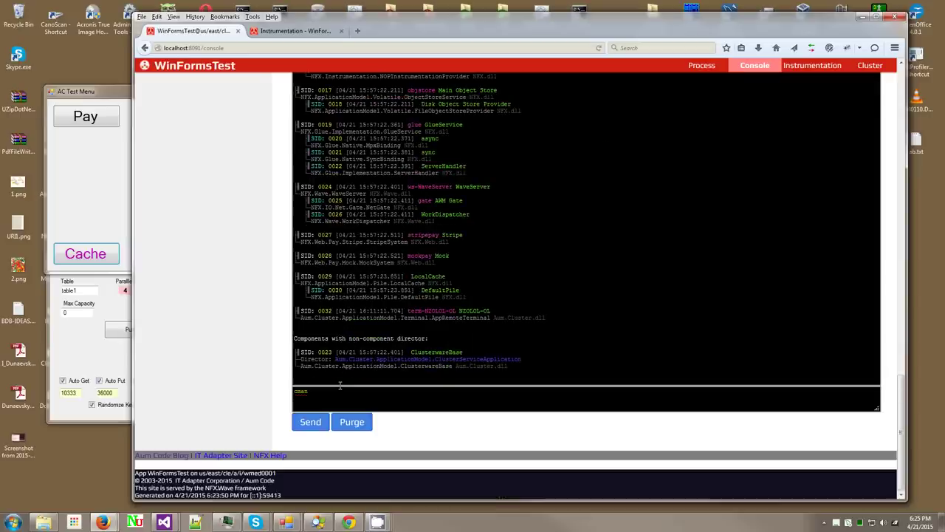
scroll(364, 293, "up", 10)
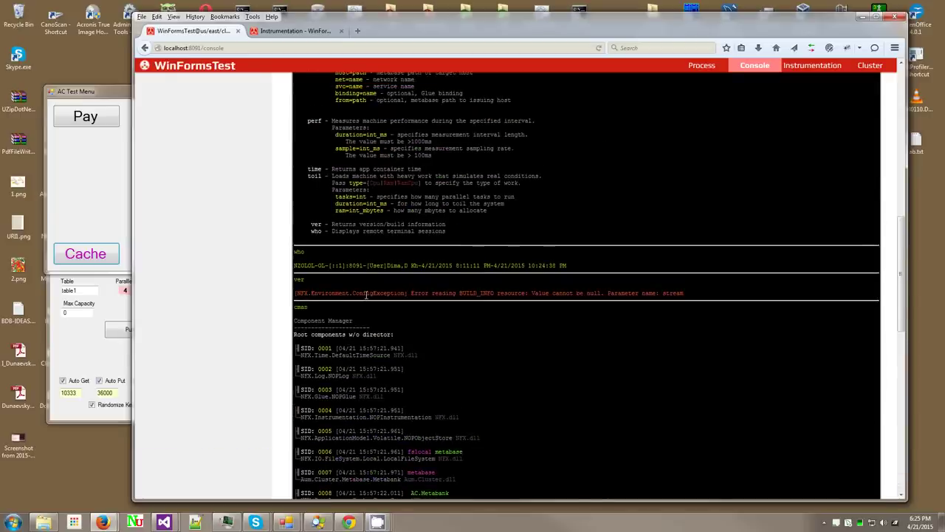
scroll(365, 294, "down", 5)
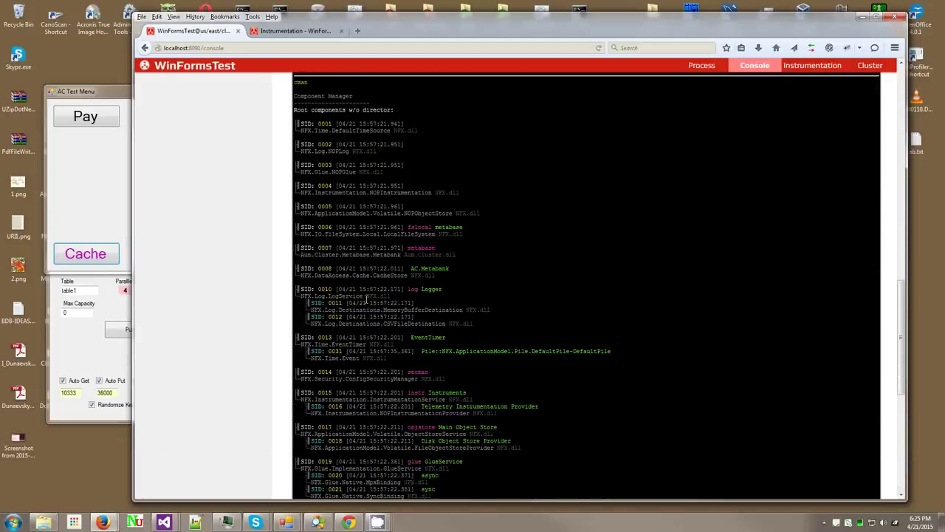
scroll(365, 299, "down", 6)
scroll(365, 298, "up", 6)
scroll(330, 295, "down", 5)
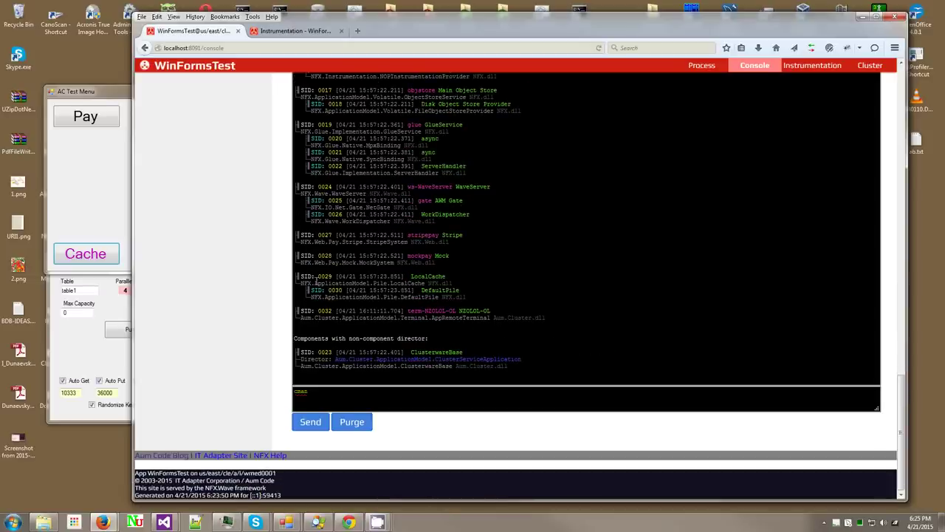
Step: Run cman{sid=29} in the remote console to inspect the LocalCache component's details and parameters
double_click(320, 275)
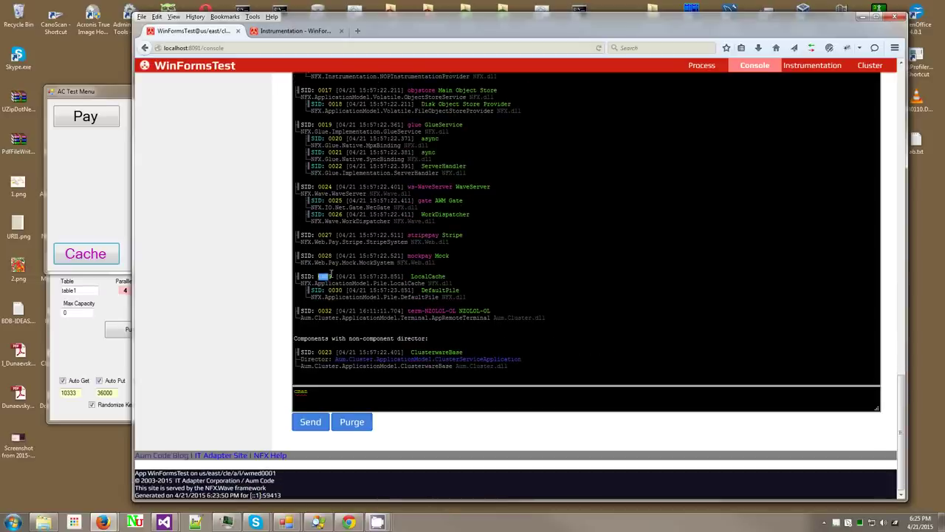
left_click(331, 406)
type("sid=29")
left_click(316, 422)
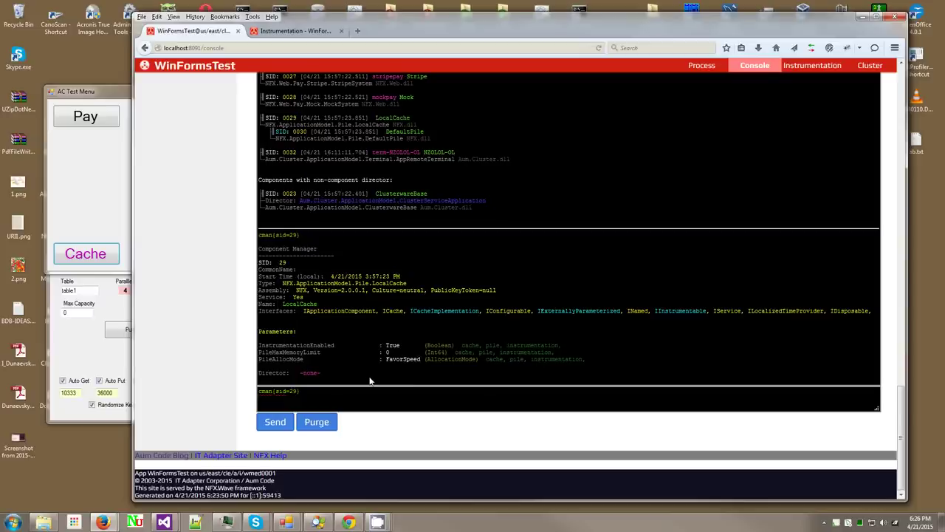
triple_click(276, 390)
scroll(738, 148, "up", 4)
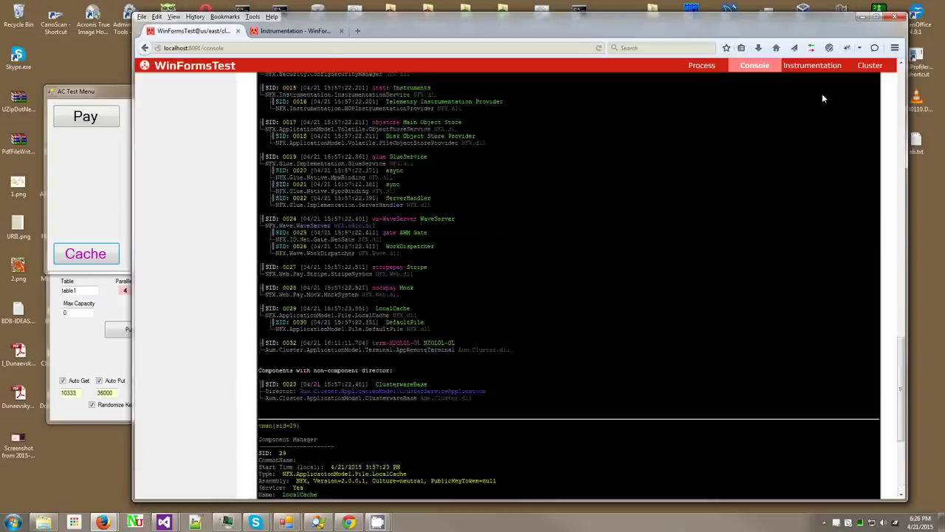
Step: Open the instrumentation tree page and view LocalCache's PileAllocMode and PileMaxMemoryLimit editors, cancelling each one
left_click(812, 65)
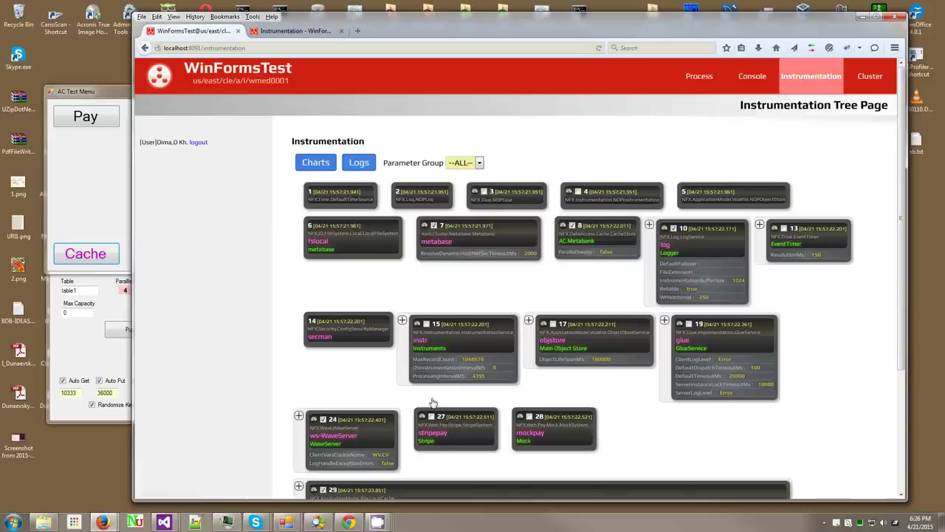
scroll(441, 347, "down", 3)
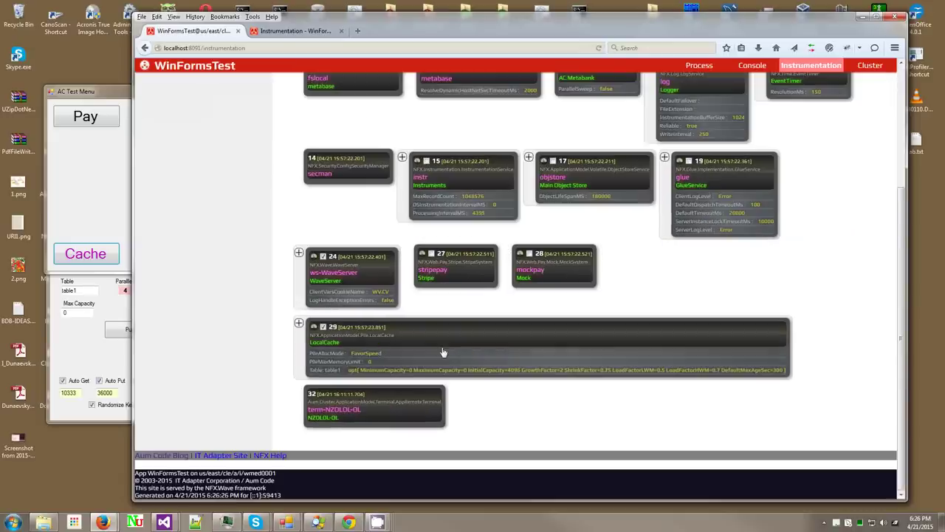
left_click(371, 355)
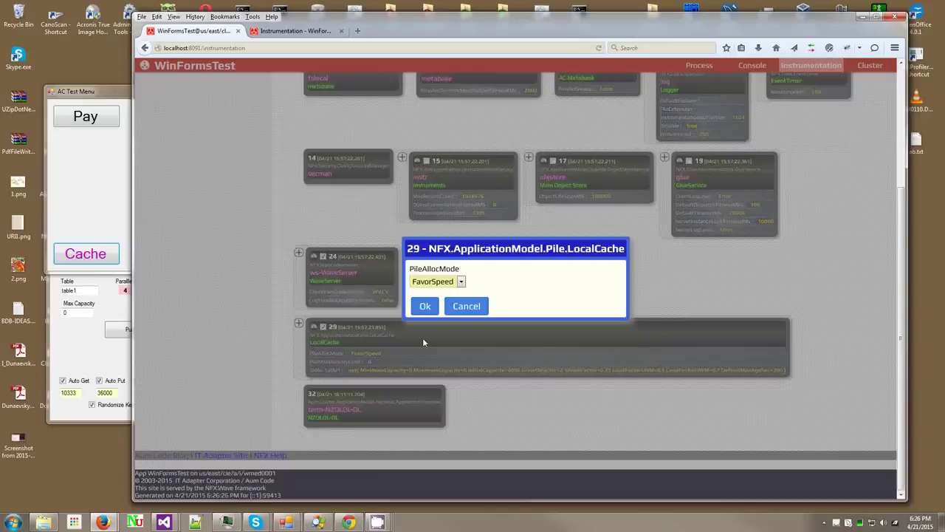
left_click(464, 305)
left_click(373, 361)
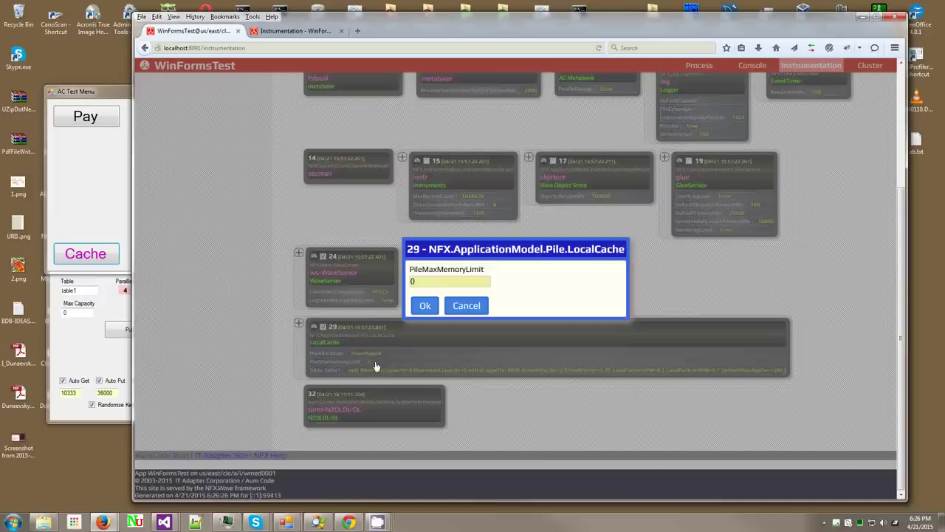
left_click(459, 312)
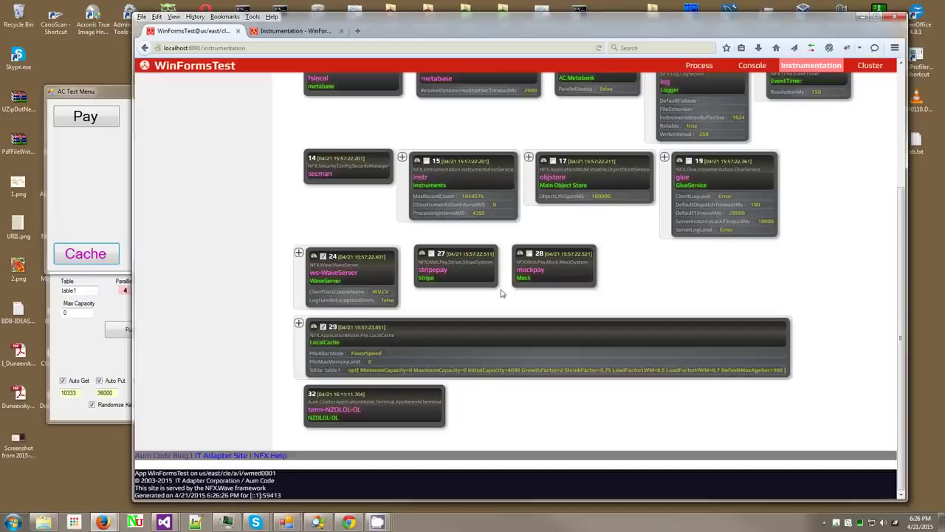
left_click(746, 216)
left_click(469, 305)
Step: Look at the instrumentation charts and the cache test form, highlighting the form's Table name
left_click(283, 33)
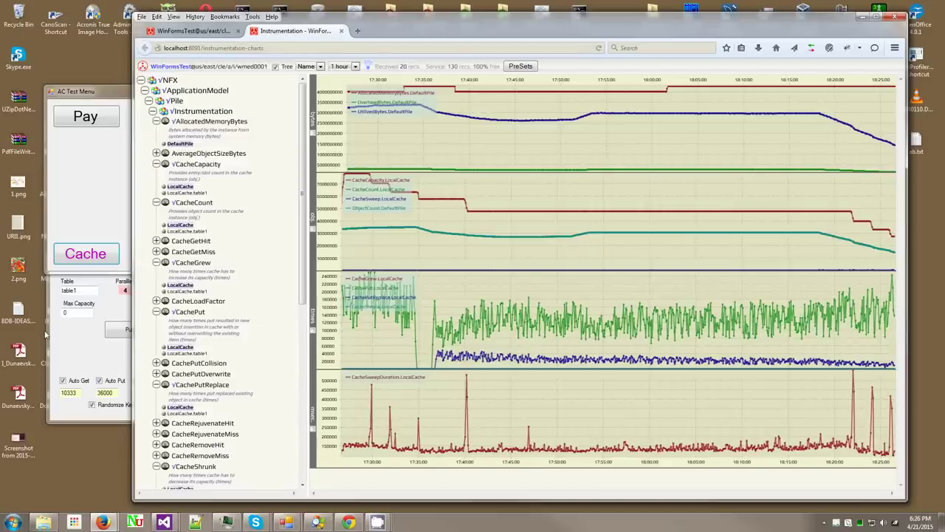
left_click(87, 328)
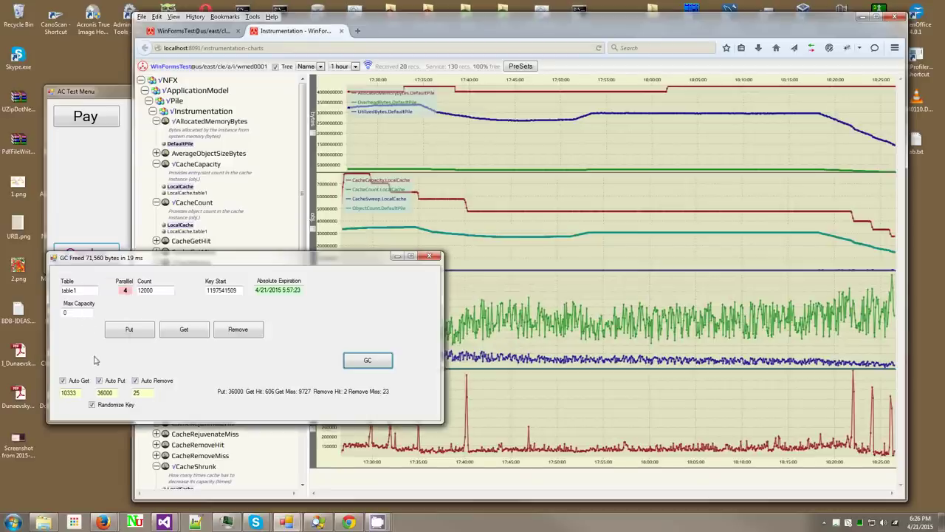
left_click(789, 142)
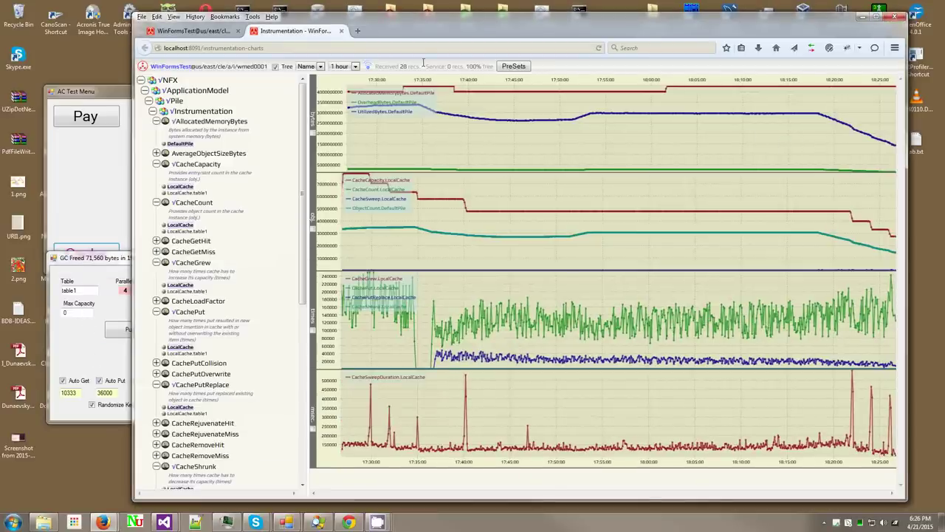
left_click(181, 31)
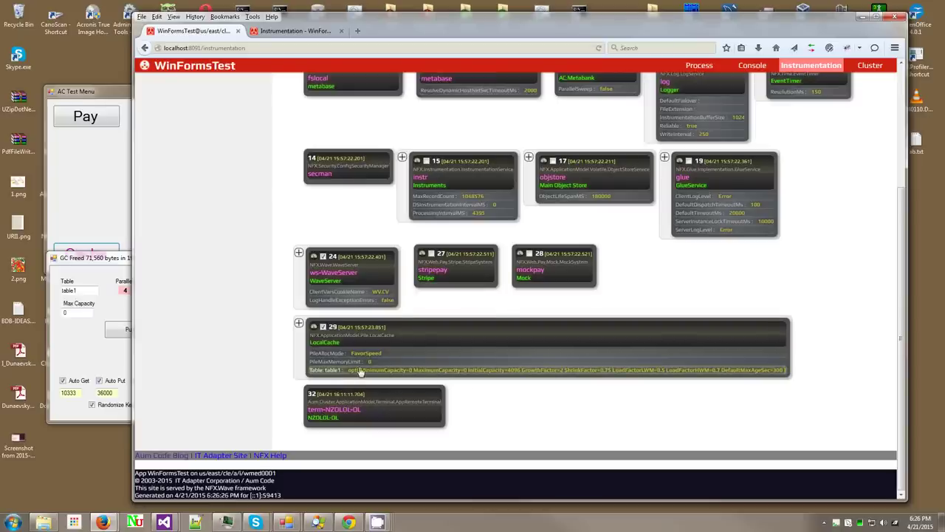
left_click(75, 327)
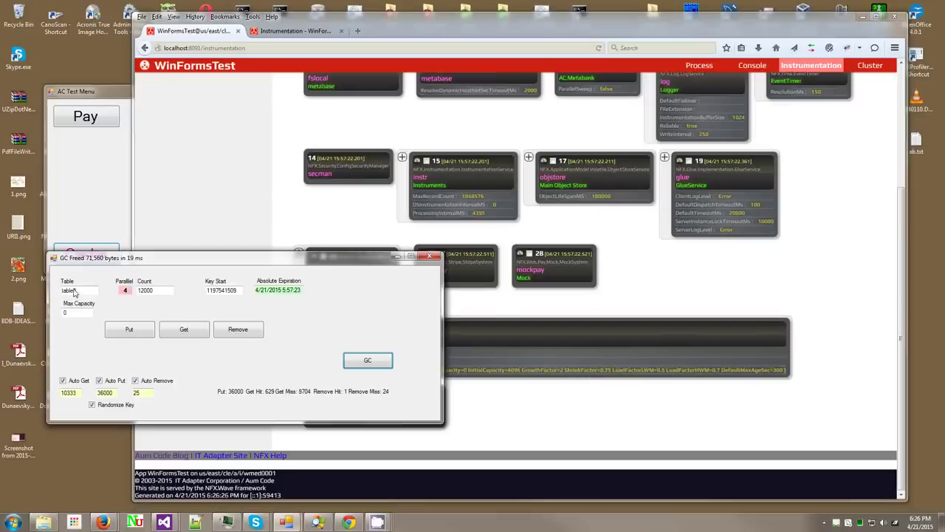
double_click(72, 291)
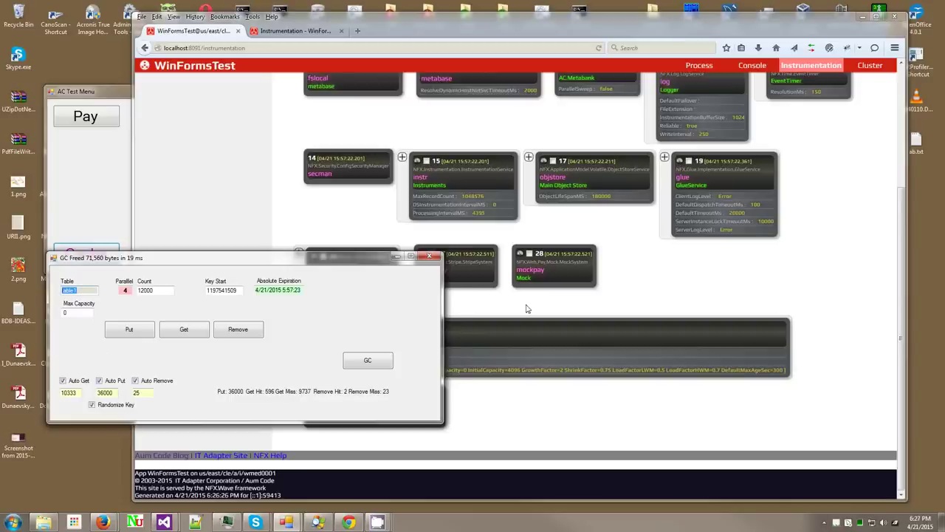
Step: Set DefaultMaxAgeSec to 60 in LocalCache's table1 options on the instrumentation tree page
left_click(526, 308)
left_click(550, 375)
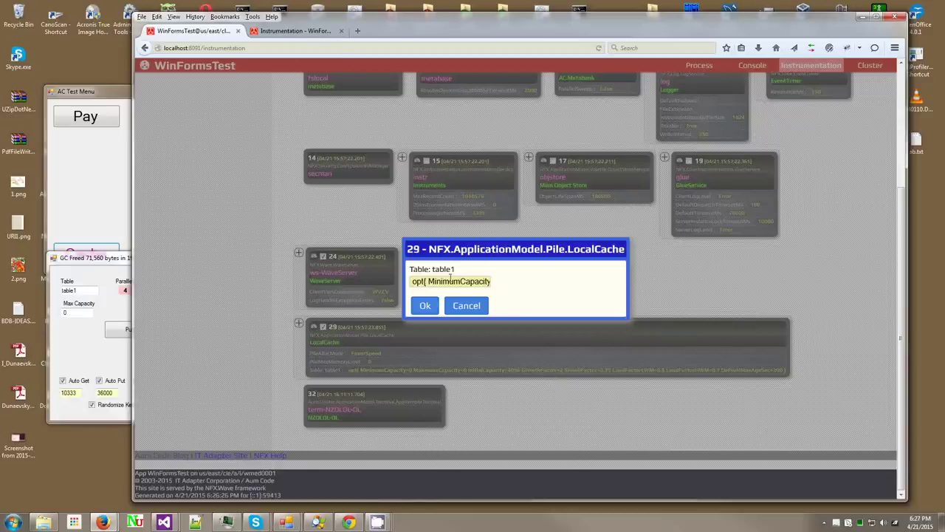
left_click_drag(452, 282, 709, 281)
left_click(477, 280)
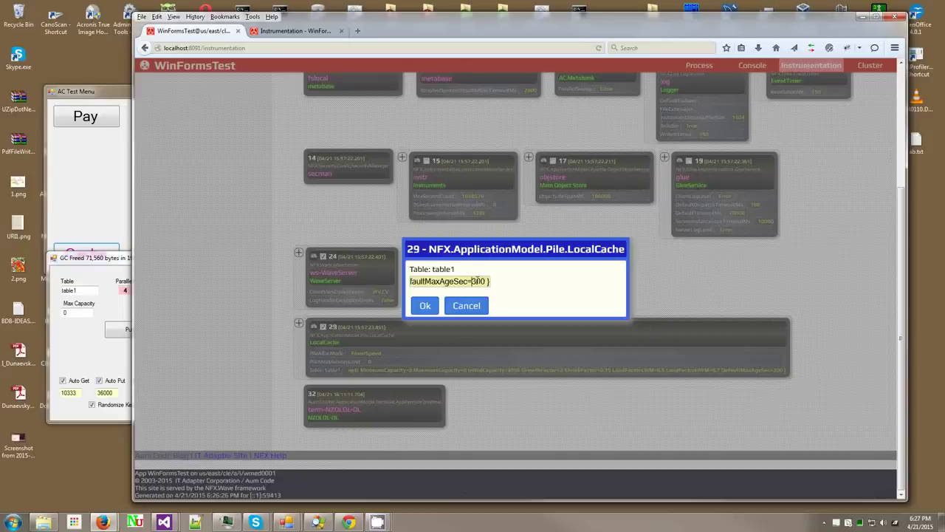
double_click(474, 281)
type("60")
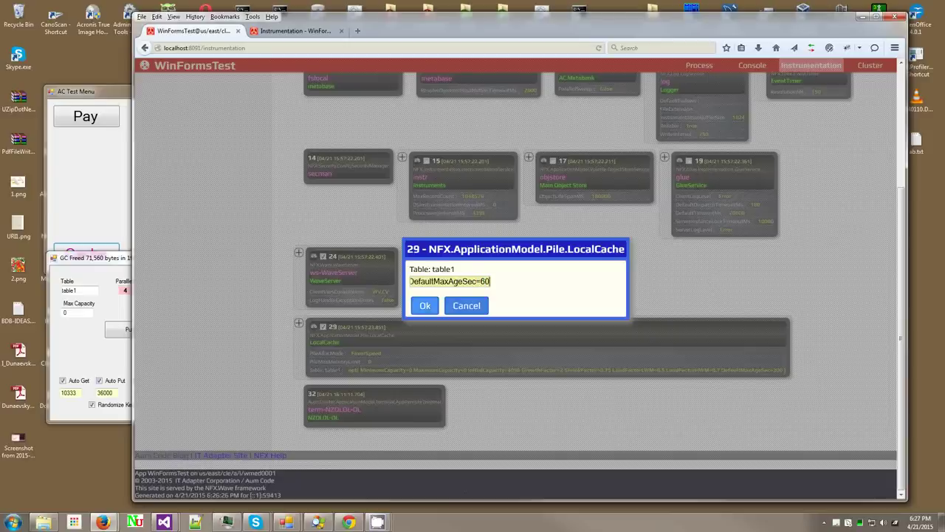
left_click(425, 307)
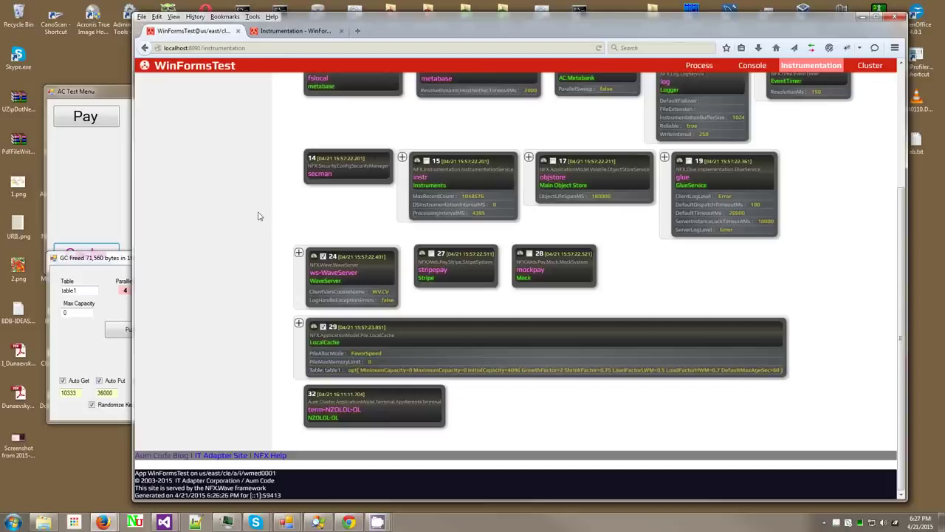
Step: Return to the instrumentation charts, narrow the browser window slightly and set the chart time span to 10 min
left_click(296, 33)
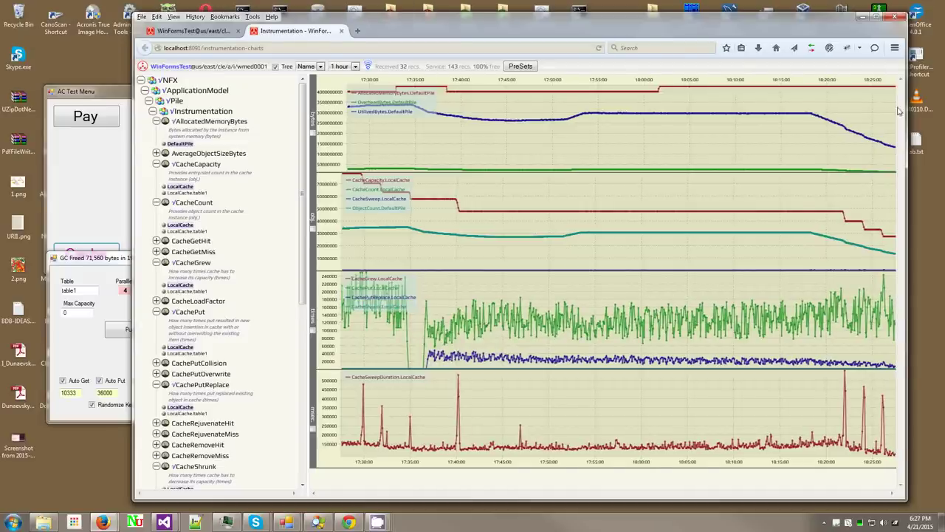
left_click_drag(902, 109, 890, 130)
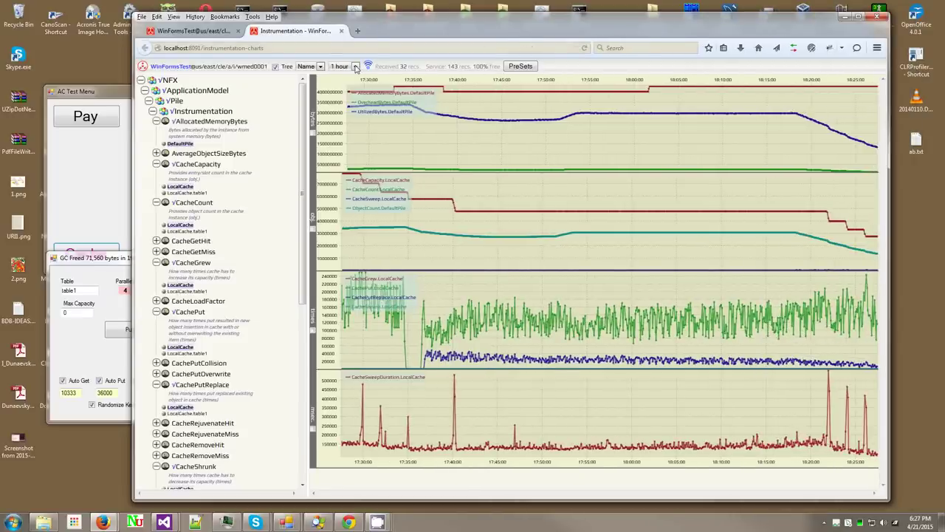
left_click(351, 66)
left_click(344, 90)
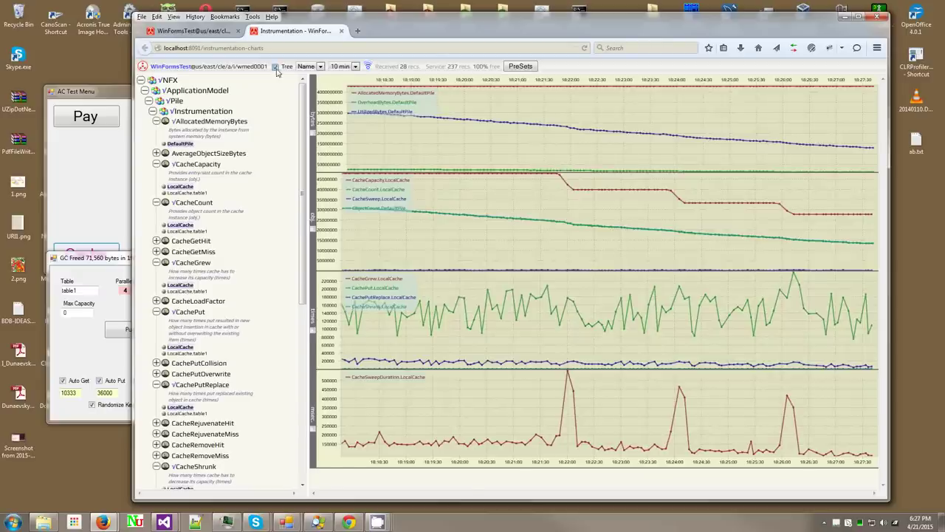
Step: Toggle the LocalCache CacheCount series off and back on in the charts, and hide the metric tree
left_click(274, 66)
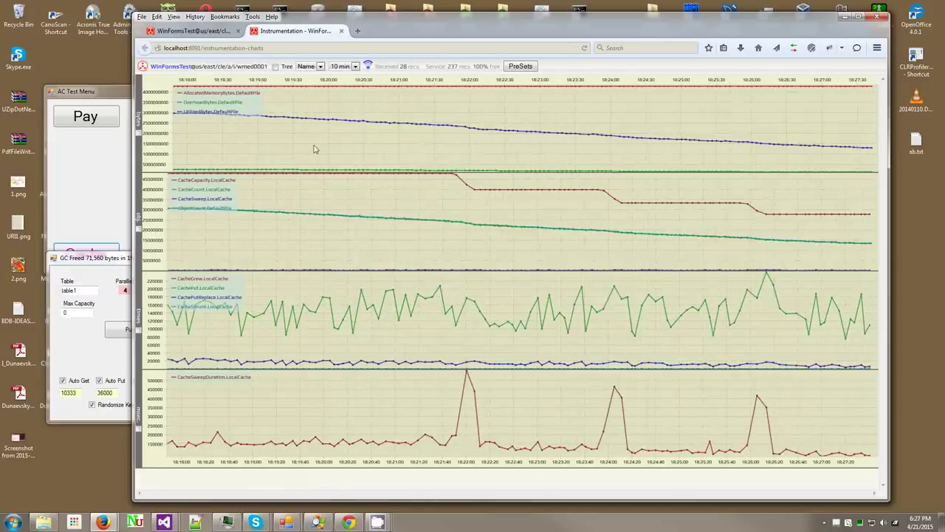
left_click(275, 67)
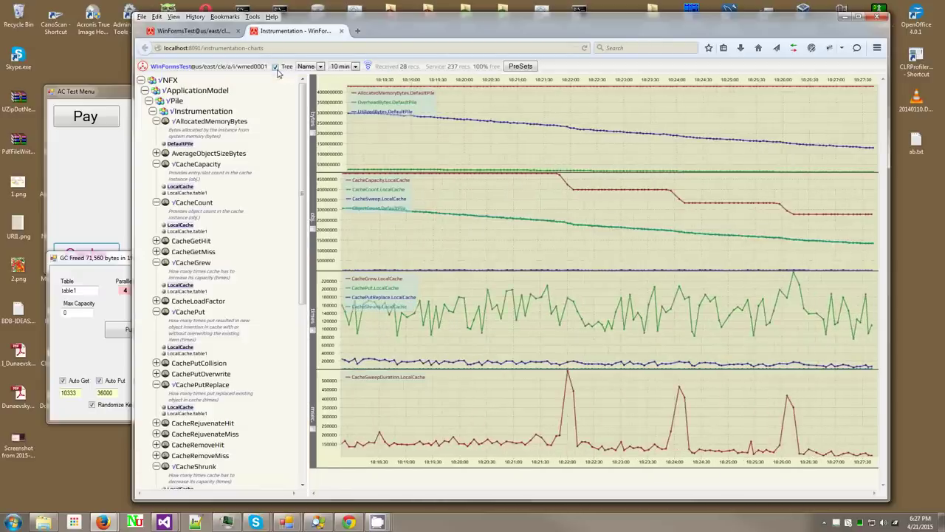
left_click(180, 225)
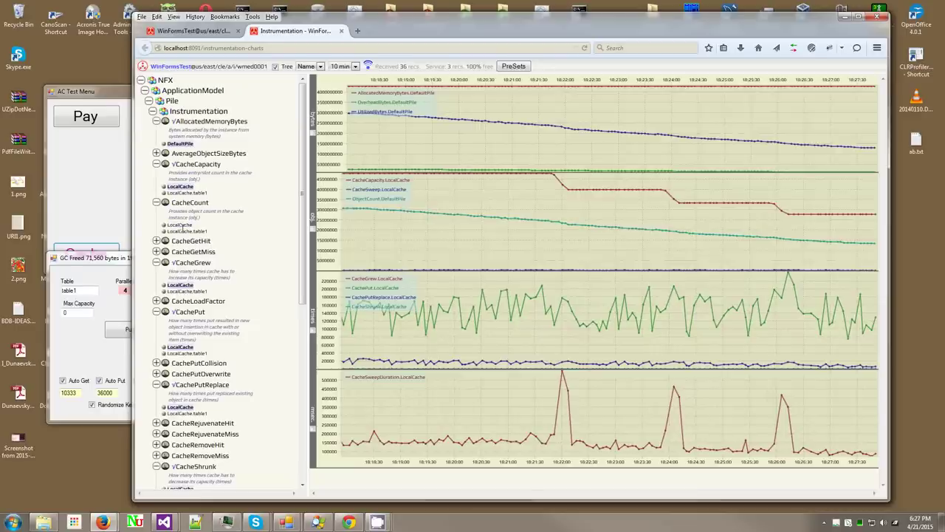
left_click(275, 66)
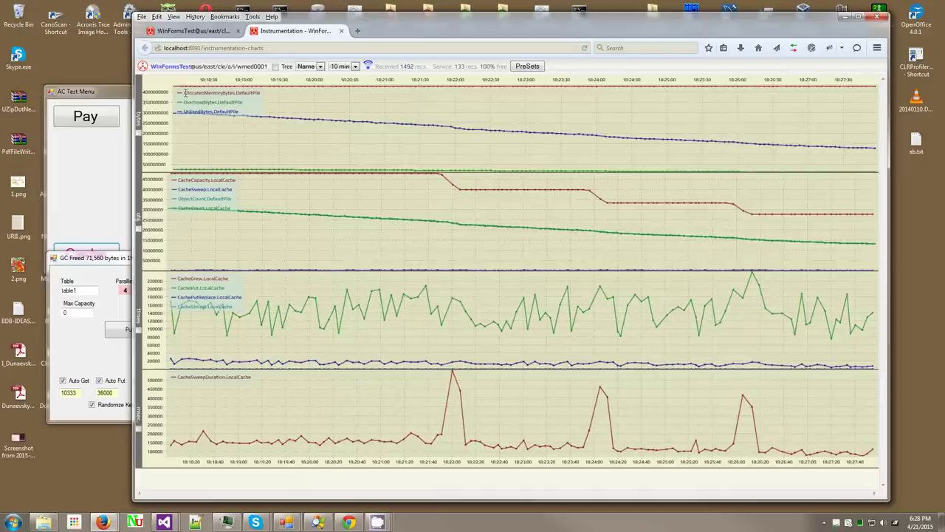
Step: Highlight the AllocatedMemoryBytes legend entry and examine its line in the bytes chart
left_click_drag(184, 93, 240, 93)
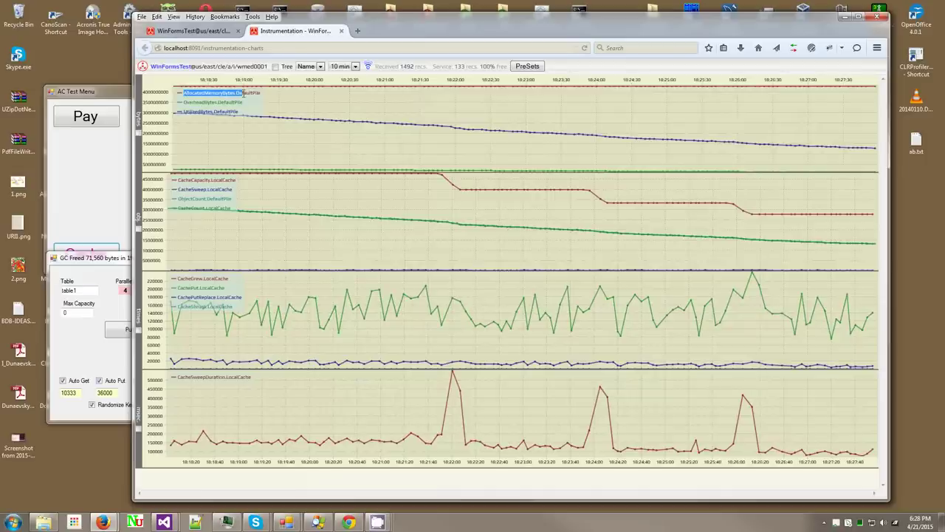
left_click(310, 90)
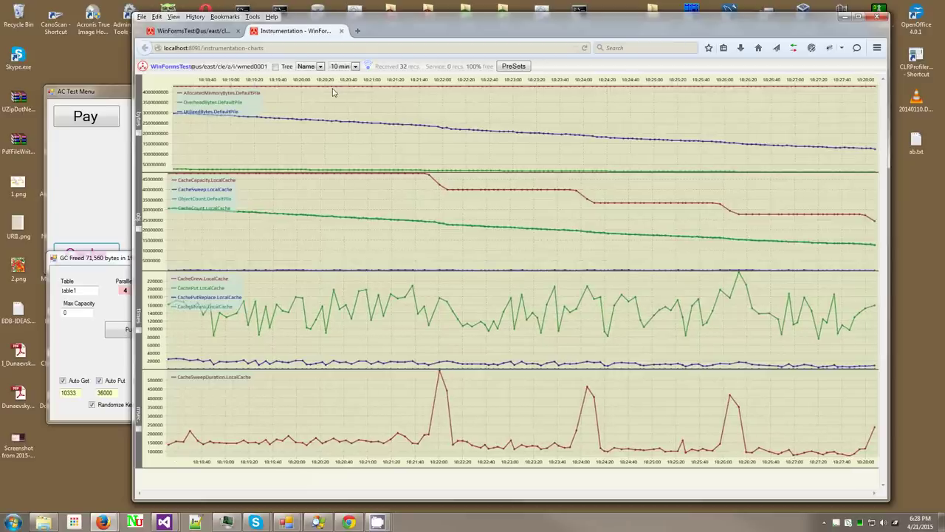
Step: Force a garbage collection from the cache test form and check the CPU and memory history in Windows Task Manager
left_click(90, 352)
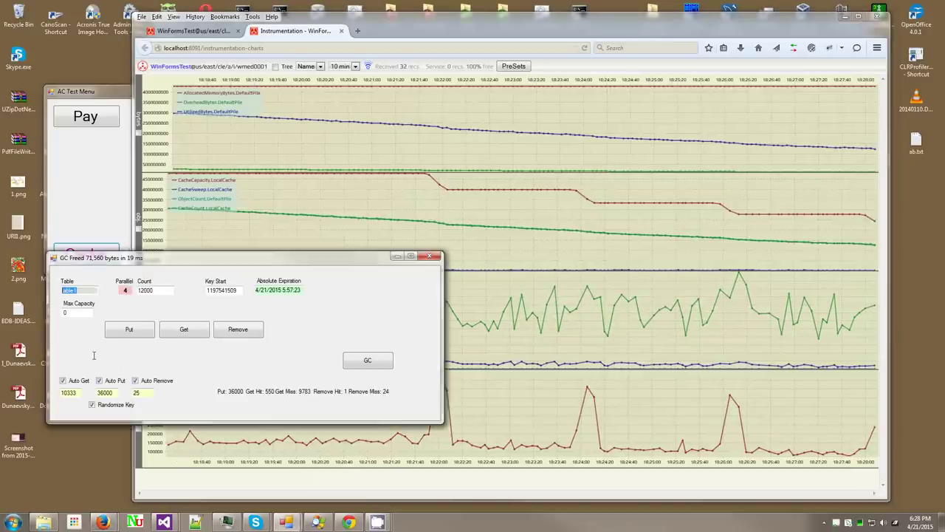
left_click(374, 360)
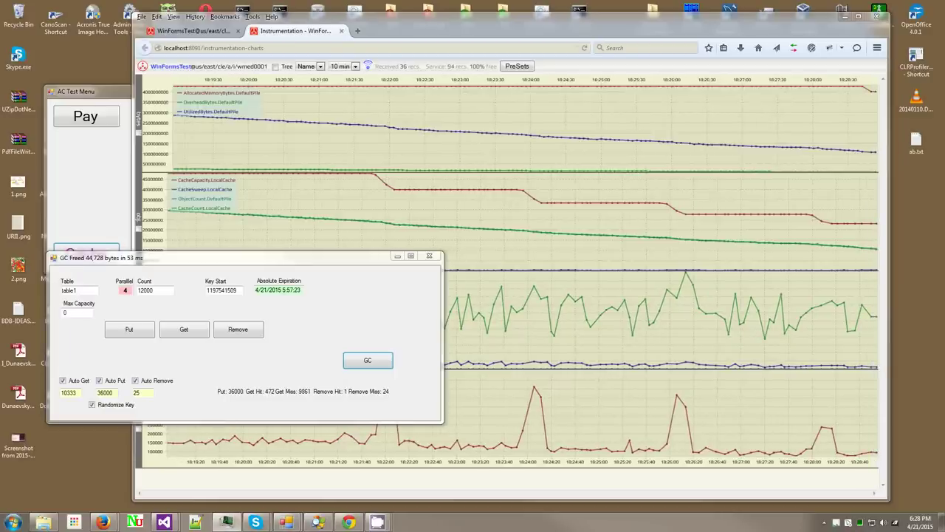
key("ctrl+shift+Escape")
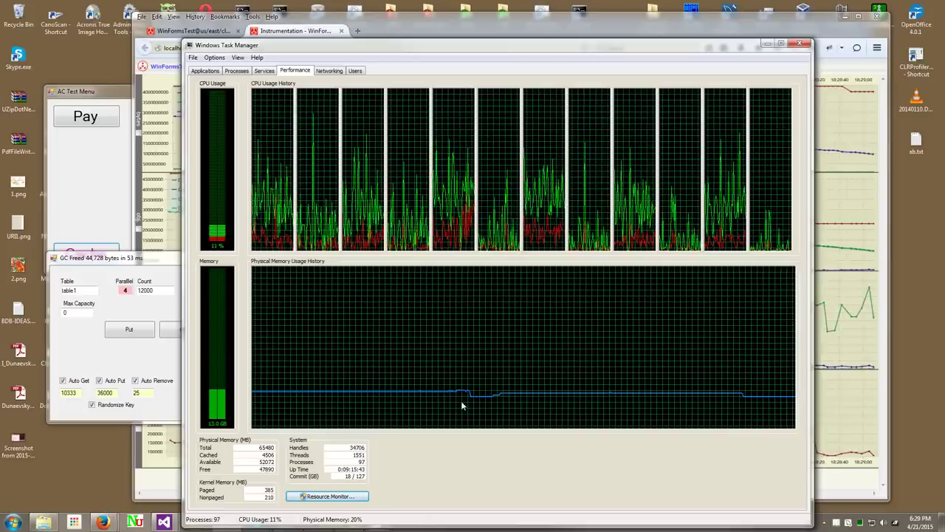
key("alt+F4")
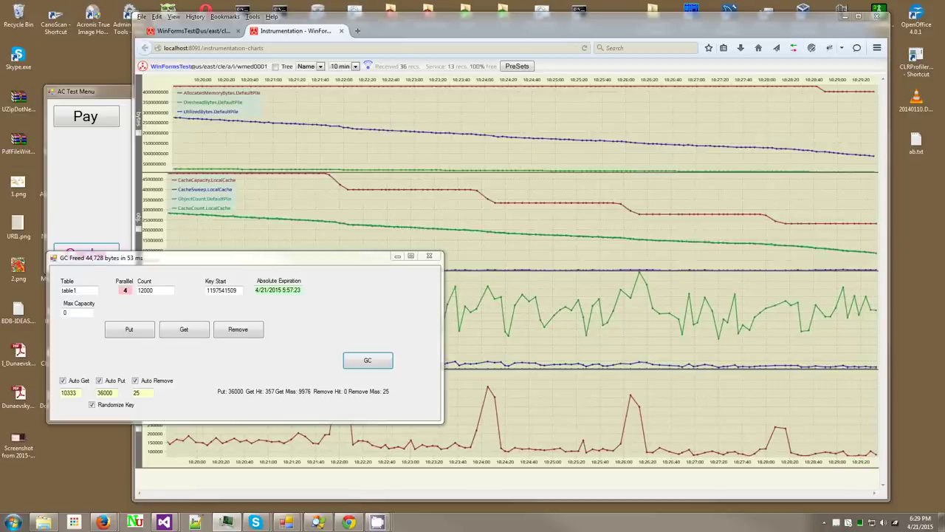
Step: Check the CPU and memory history in Windows Task Manager, return to the charts and highlight the OverheadBytes.DefaultPile legend entry
key("ctrl+shift+Escape")
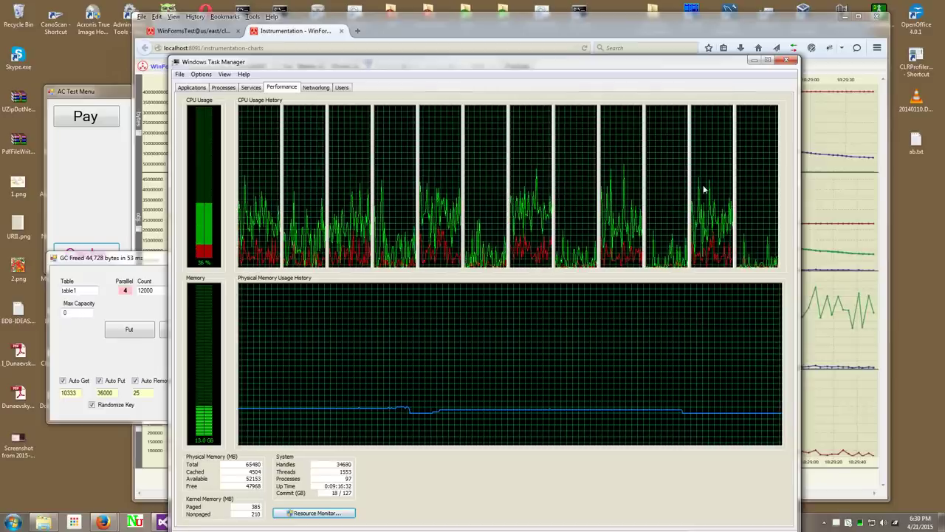
key("super+Down")
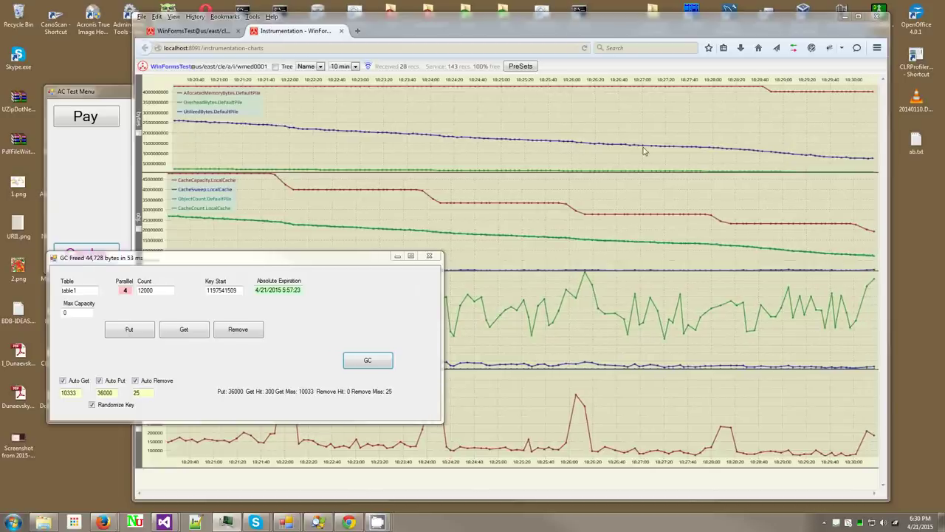
left_click(209, 112)
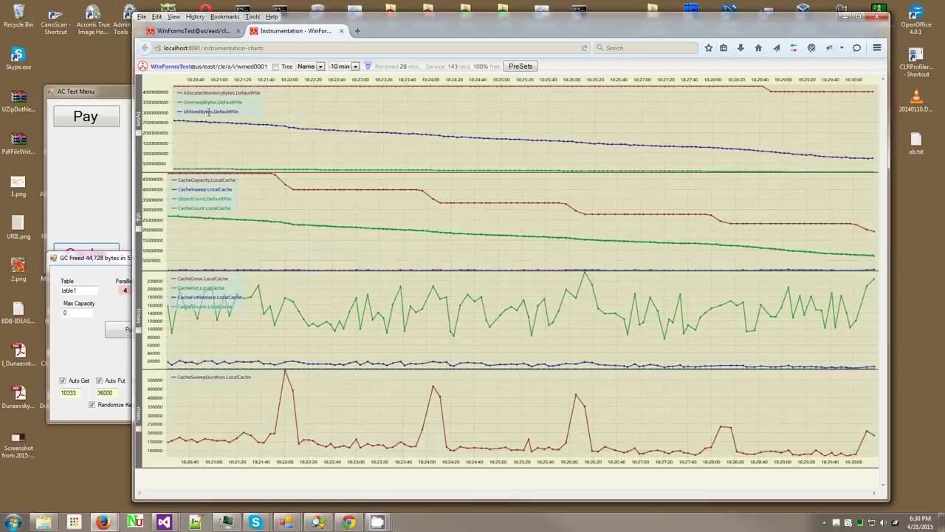
left_click_drag(200, 102, 231, 102)
left_click(244, 110)
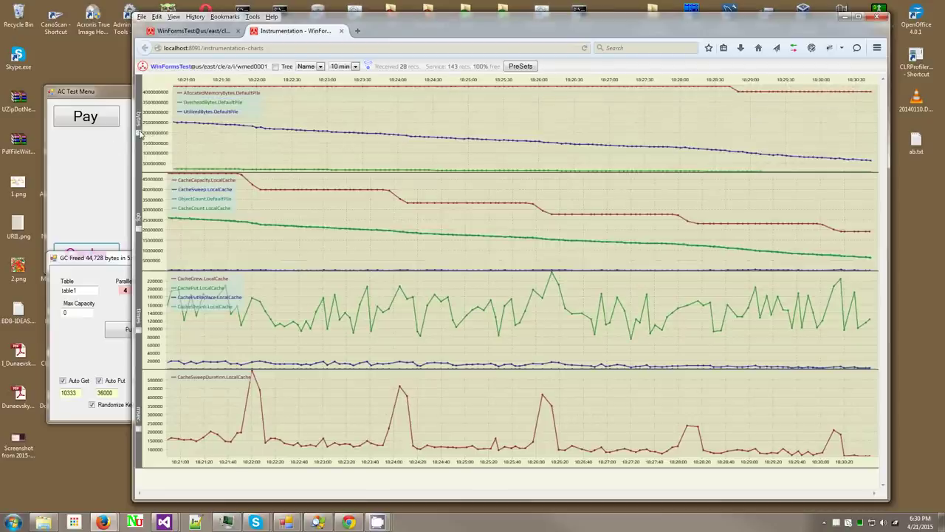
Step: Turn off Auto Put in the cache test form and return to the instrumentation charts
left_click(102, 340)
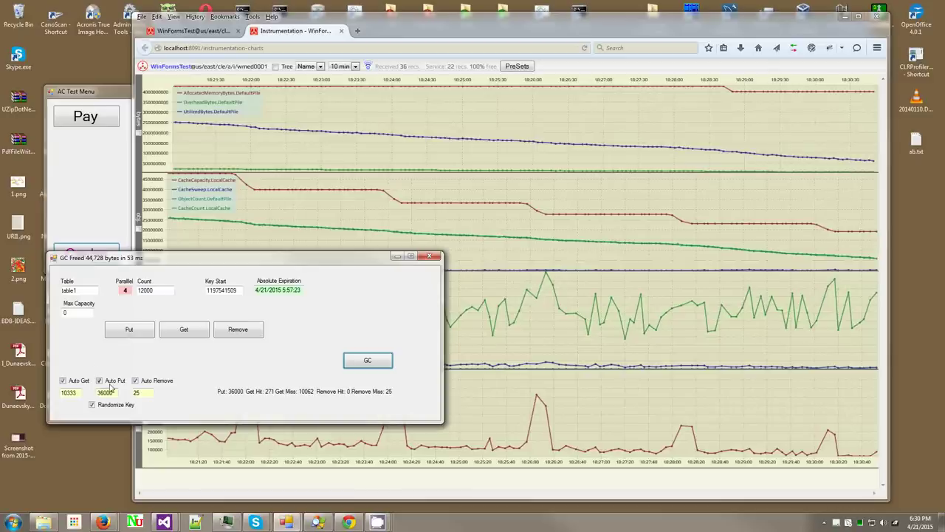
left_click(99, 381)
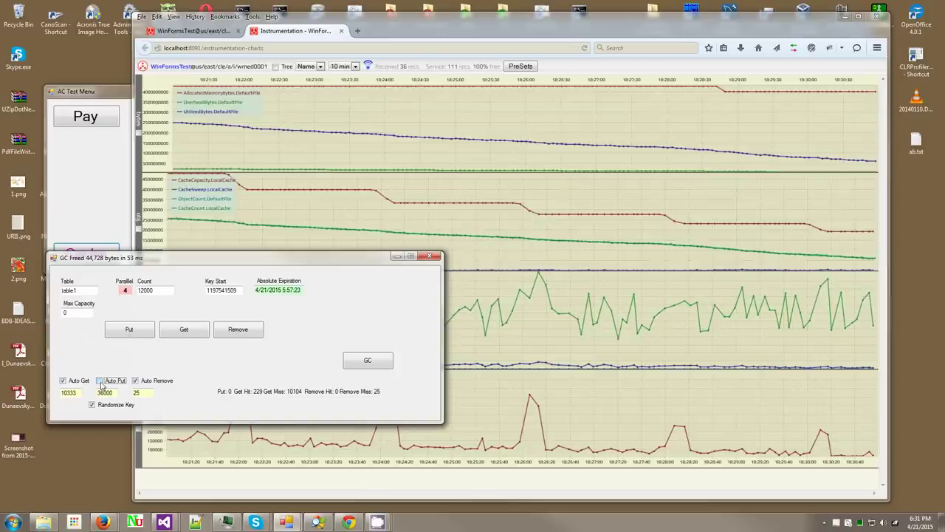
left_click(427, 133)
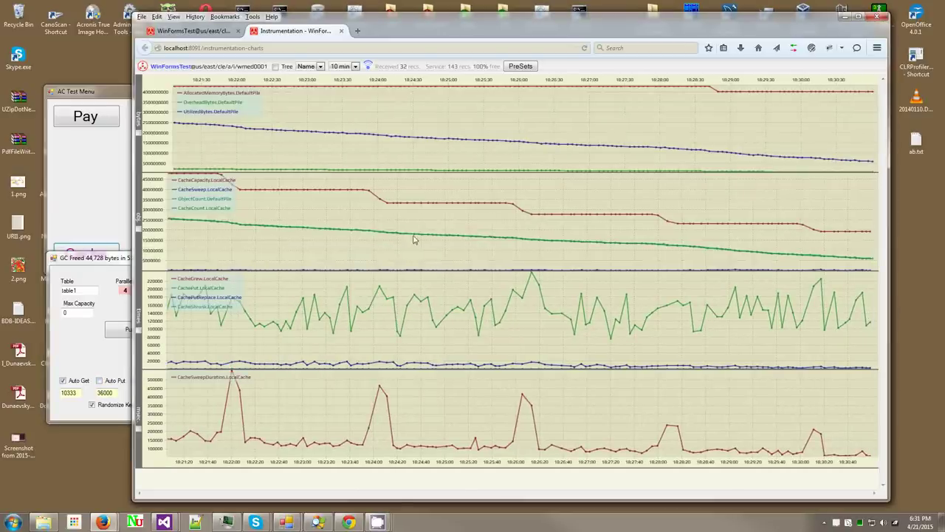
Step: Switch the objects chart to a logarithmic scale and highlight its CacheSweep.LocalCache legend entry
left_click(139, 231)
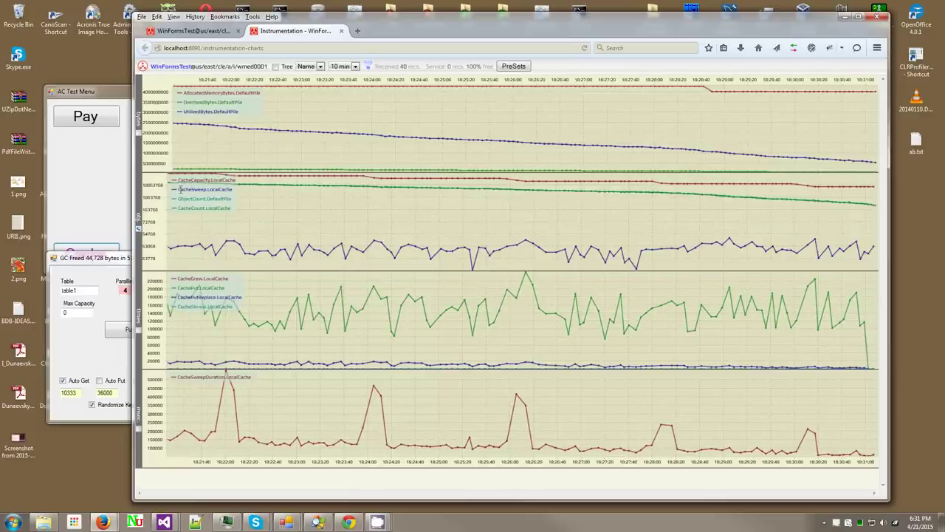
left_click_drag(179, 189, 229, 191)
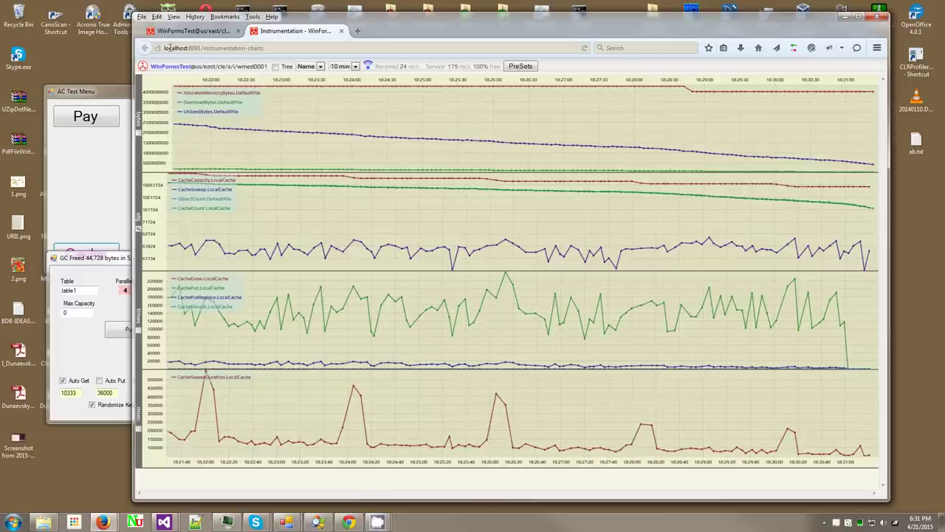
Step: Inspect the ProcessingIntervalMS parameter of the InstrumentationService on the WinFormsTest Instrumentation page, leave it unchanged and return to the charts
left_click(188, 31)
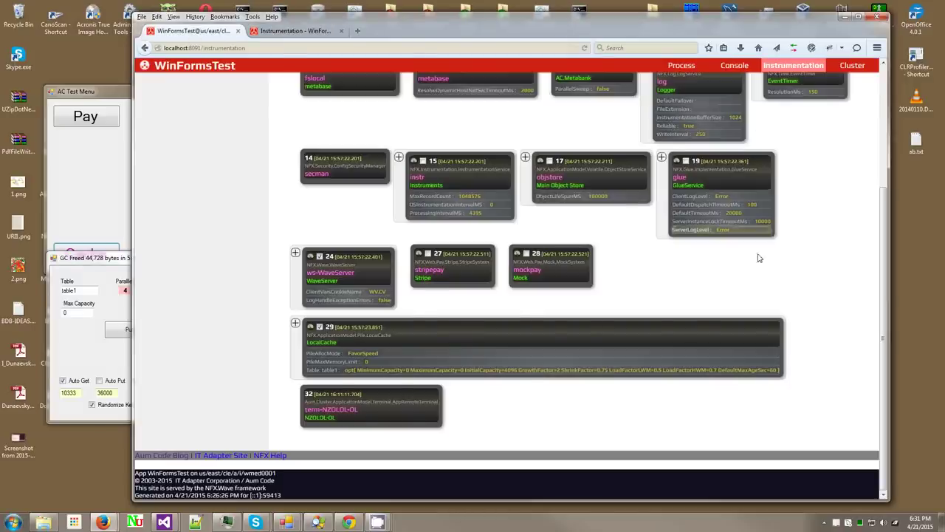
scroll(809, 279, "up", 4)
scroll(491, 310, "down", 3)
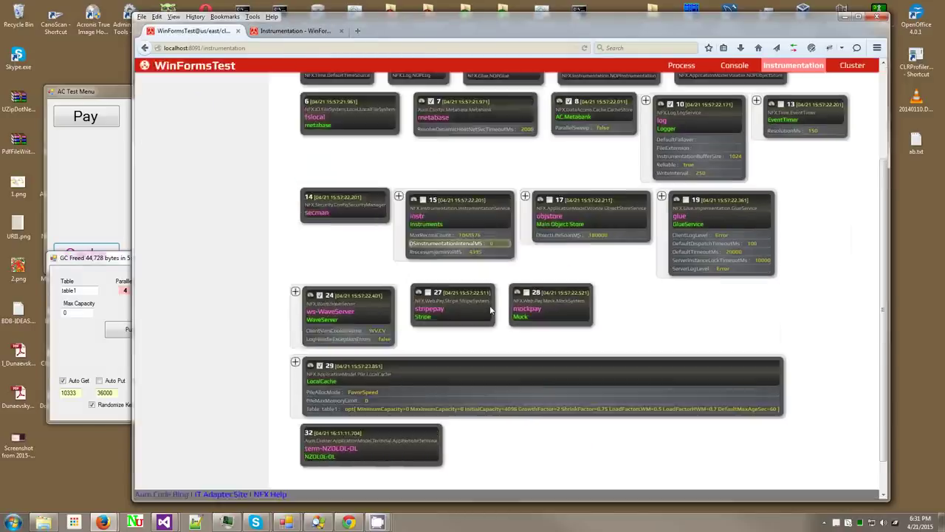
scroll(491, 311, "down", 1)
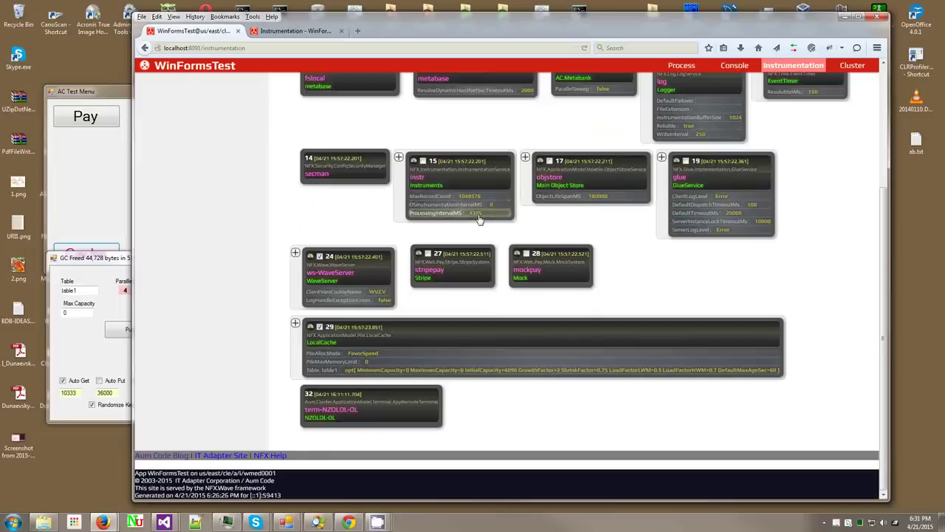
left_click(440, 213)
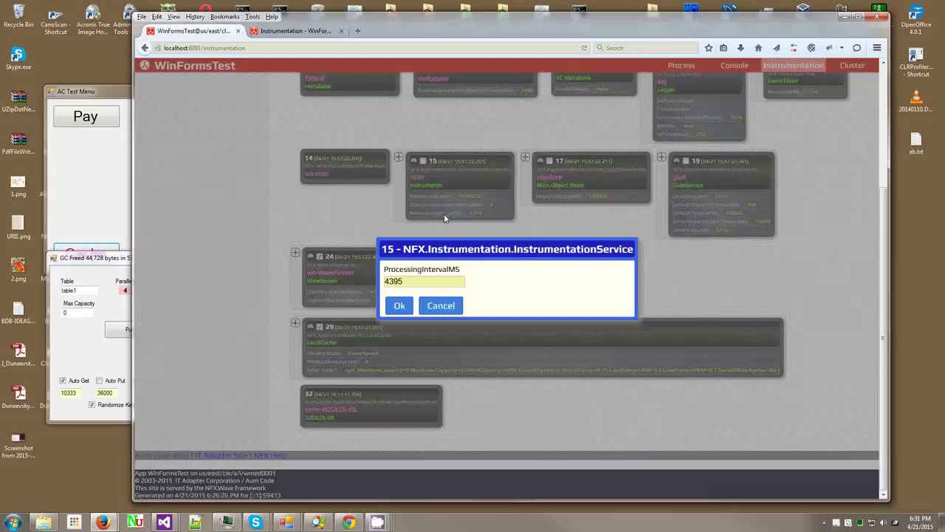
left_click(447, 305)
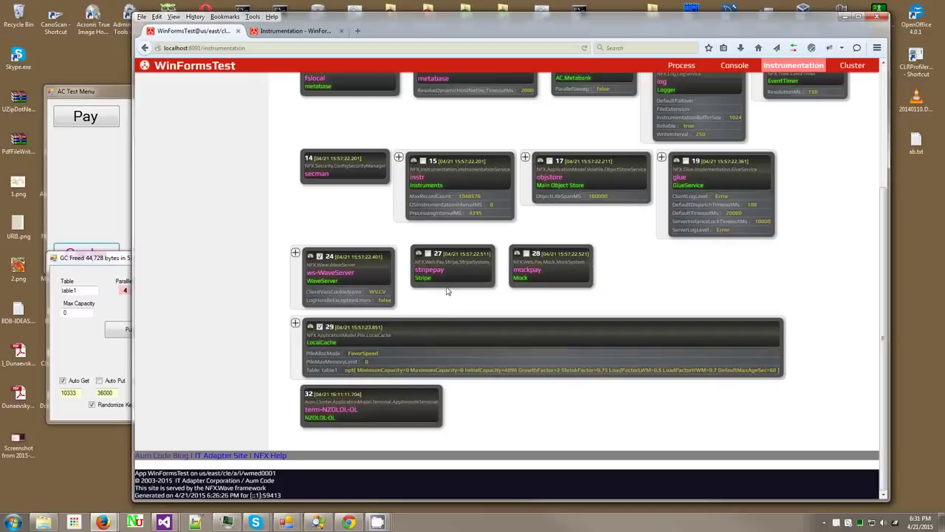
left_click(296, 31)
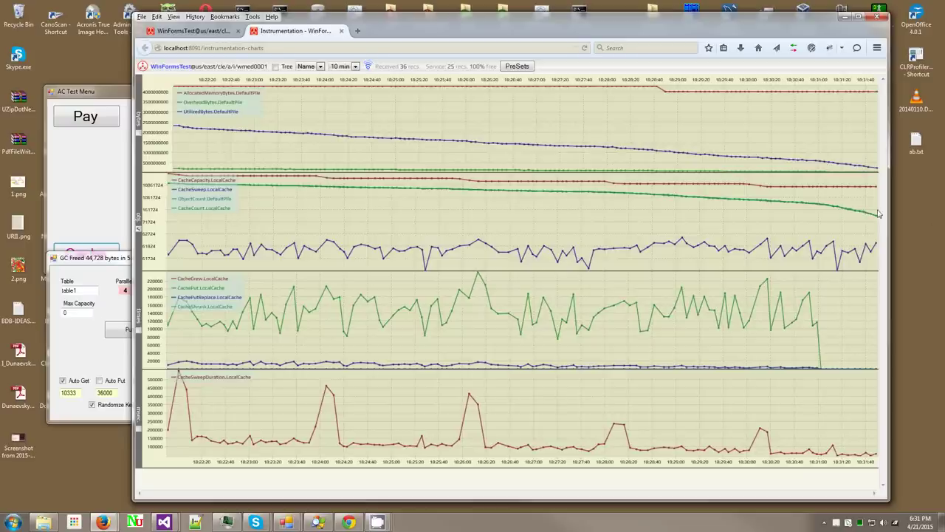
Step: Highlight the ObjectCount.DefaultPile legend entry and examine its line in the objects chart
mouse_move(180, 198)
left_mouse_down()
mouse_move(223, 200)
mouse_move(175, 201)
mouse_move(198, 200)
left_mouse_up()
left_click(171, 200)
left_click(184, 200)
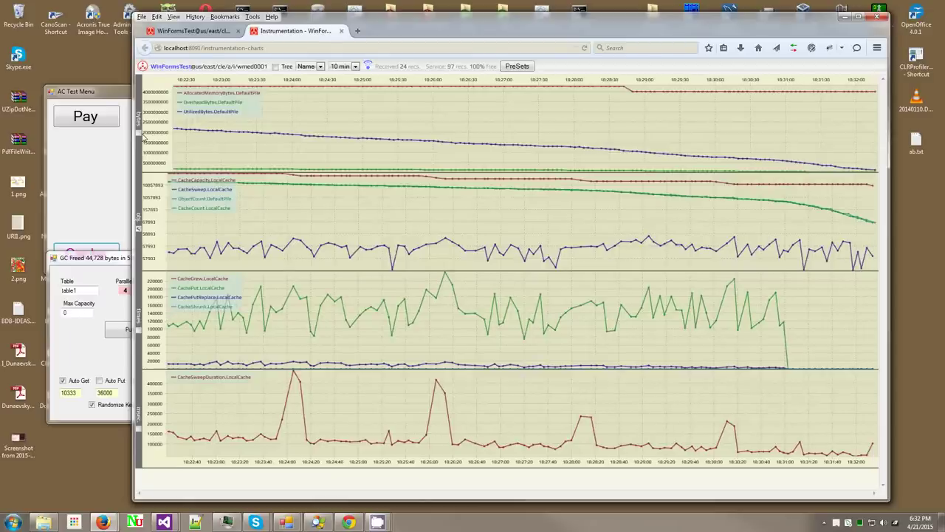
Step: Turn the bytes chart's logarithmic scale on and back off, and glance at the counters in the cache test form
left_click(139, 136)
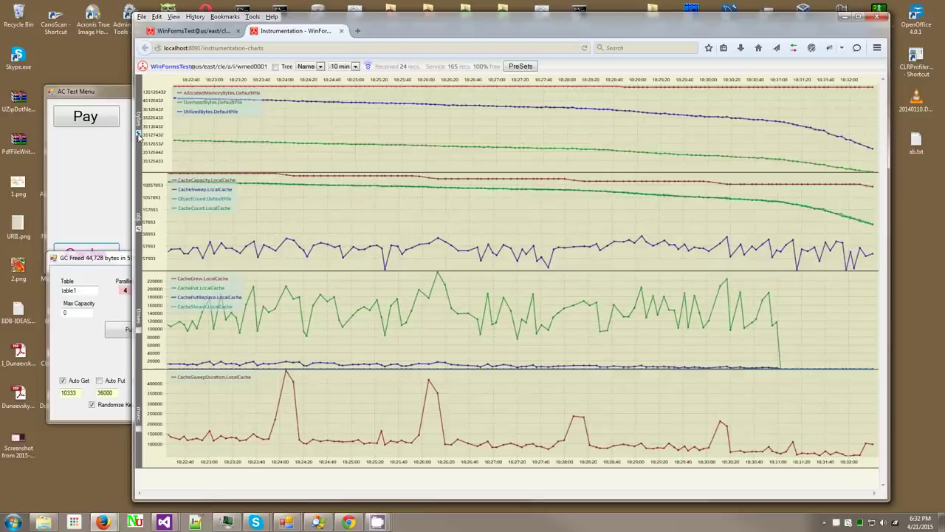
left_click(139, 136)
left_click(87, 344)
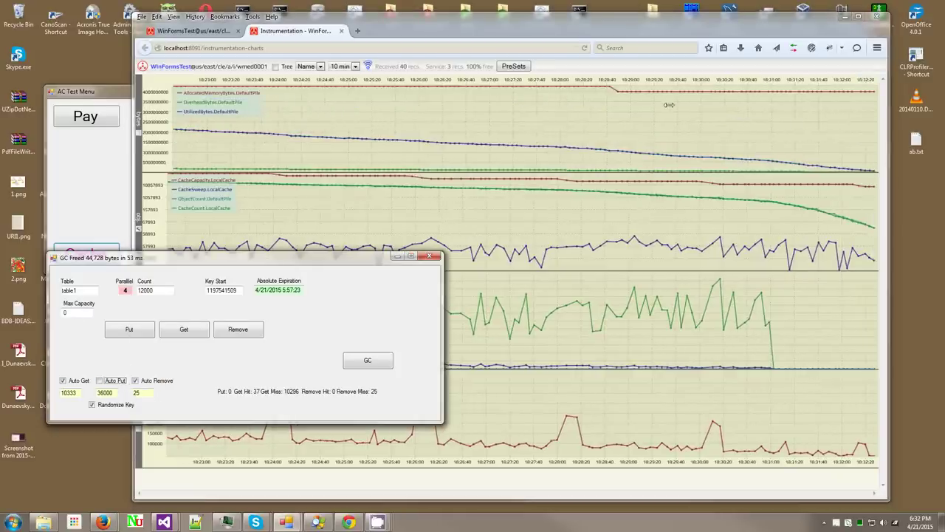
left_click(799, 131)
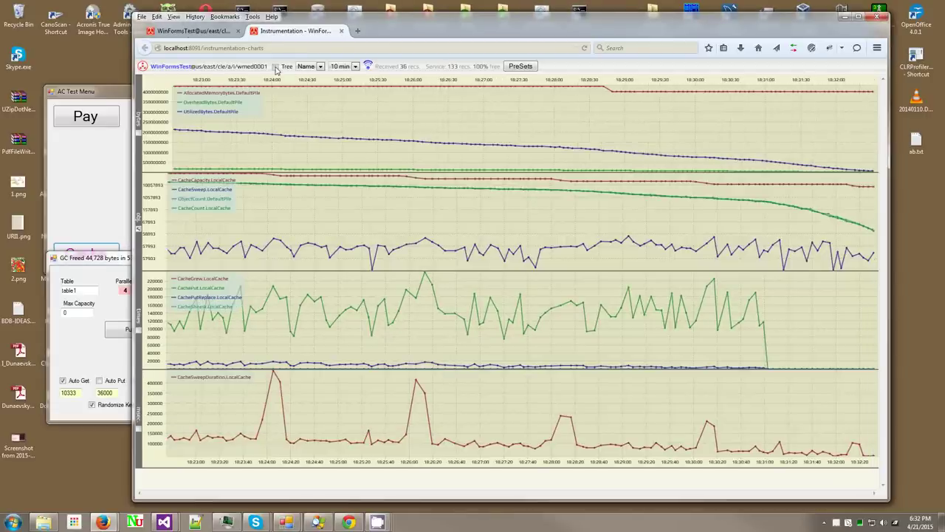
Step: Add the LocalCache CacheGetHit and CacheGetMiss series from the metric tree and put the times chart on a logarithmic scale
left_click(275, 66)
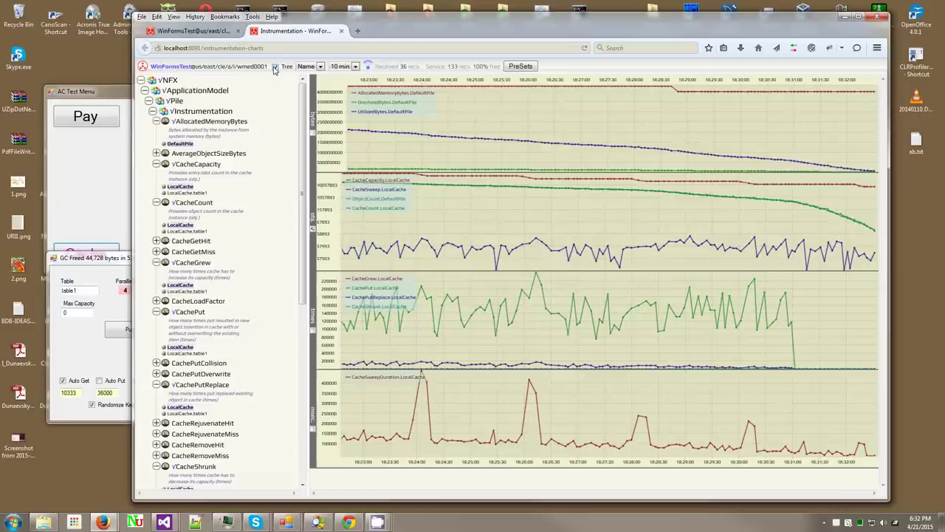
left_click(156, 240)
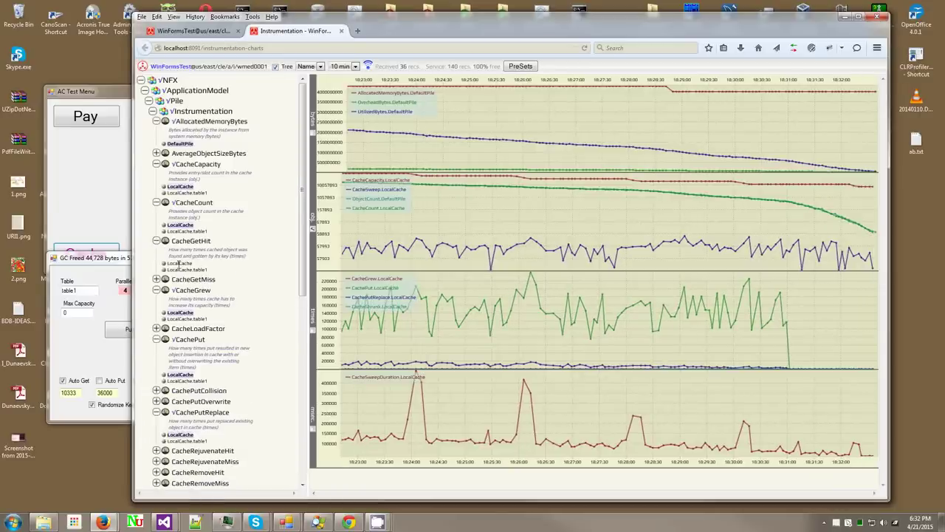
left_click(156, 279)
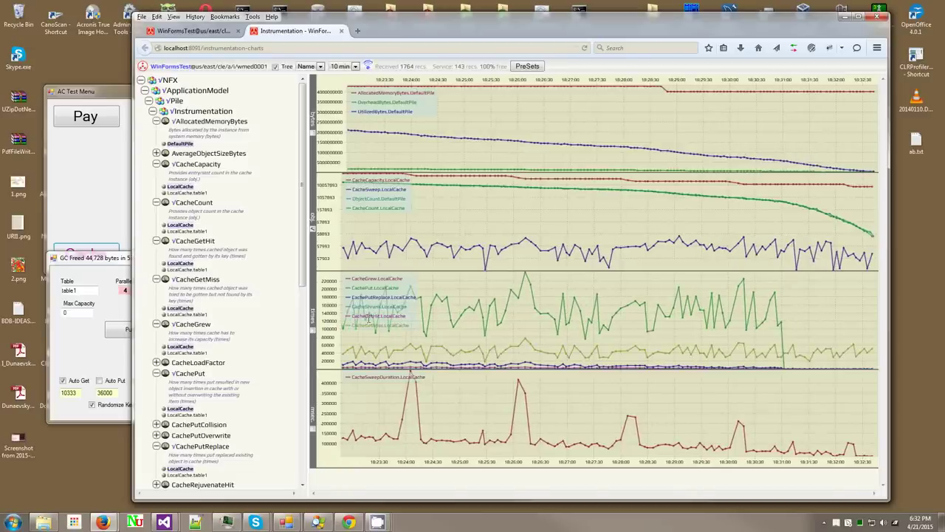
left_click(313, 332)
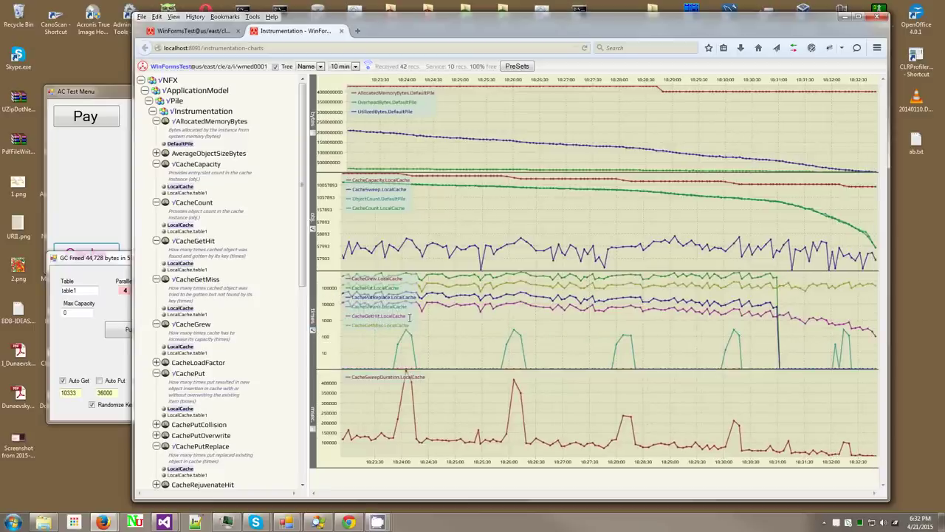
Step: Turn off Randomize Key in the cache test form and return to the instrumentation charts
left_click(79, 339)
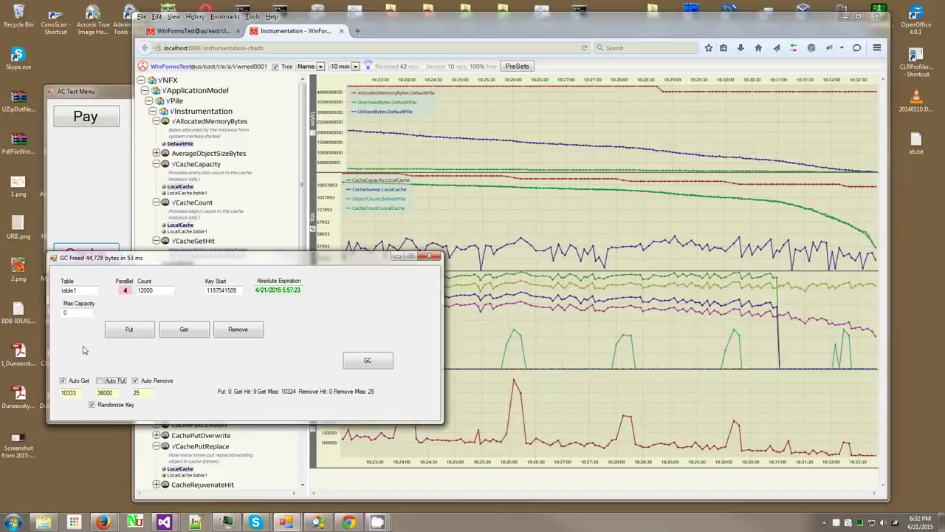
left_click(93, 406)
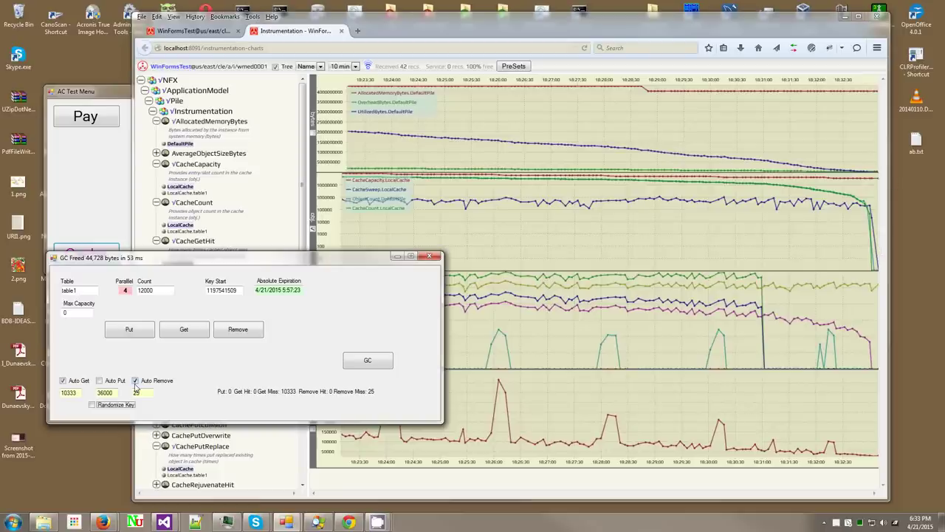
left_click(821, 235)
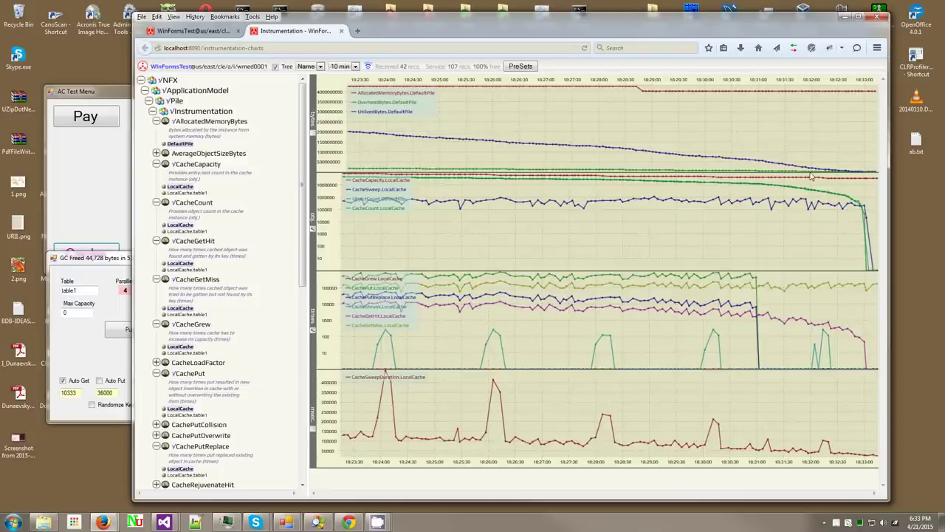
Step: Switch the bytes chart to a logarithmic scale and add the DefaultPile SegmentCount series from the metric tree
left_click(312, 134)
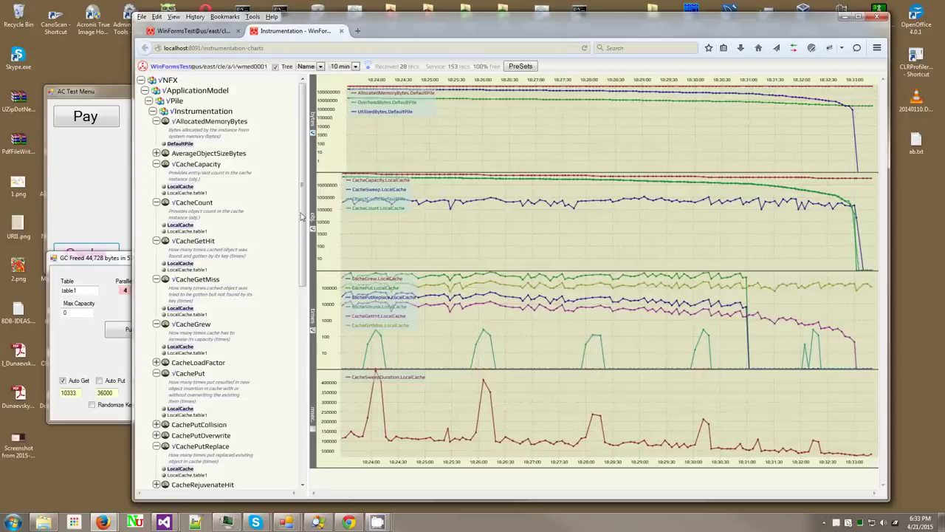
left_click_drag(303, 215, 304, 427)
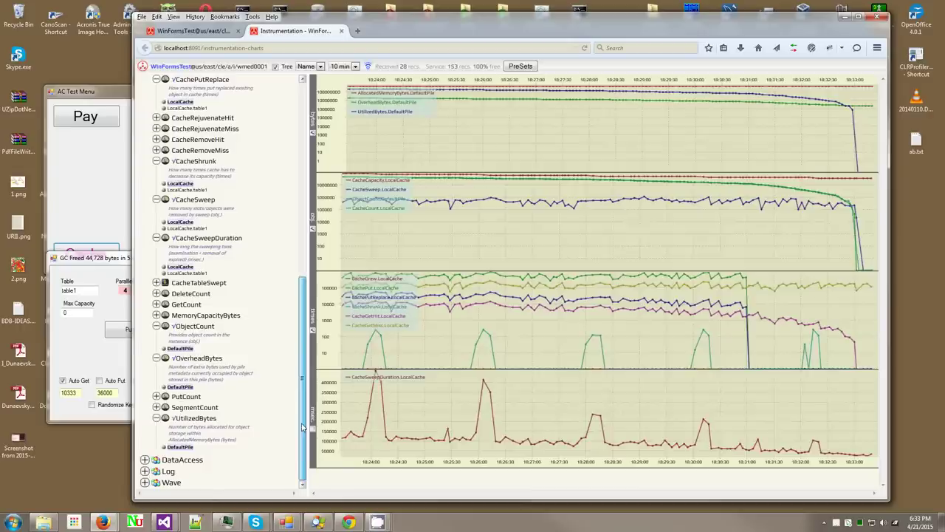
left_click(156, 407)
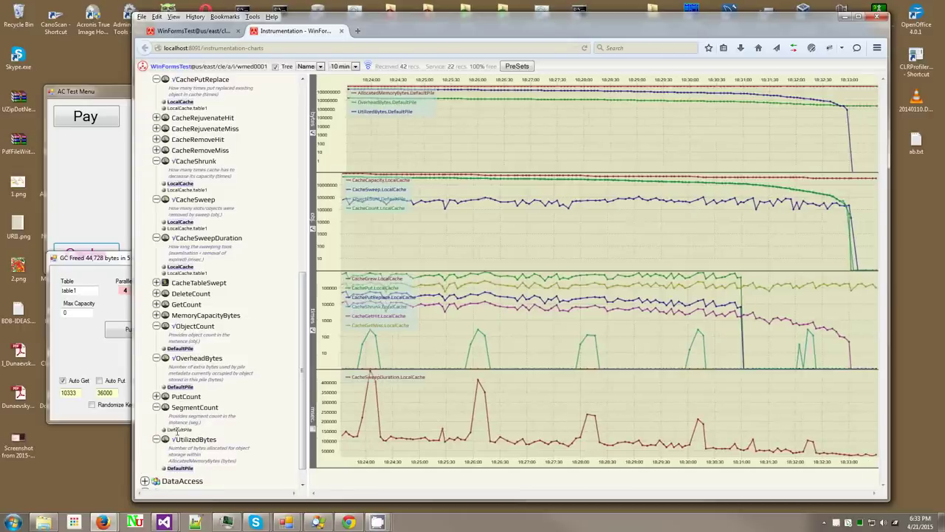
left_click(179, 429)
scroll(509, 454, "down", 2)
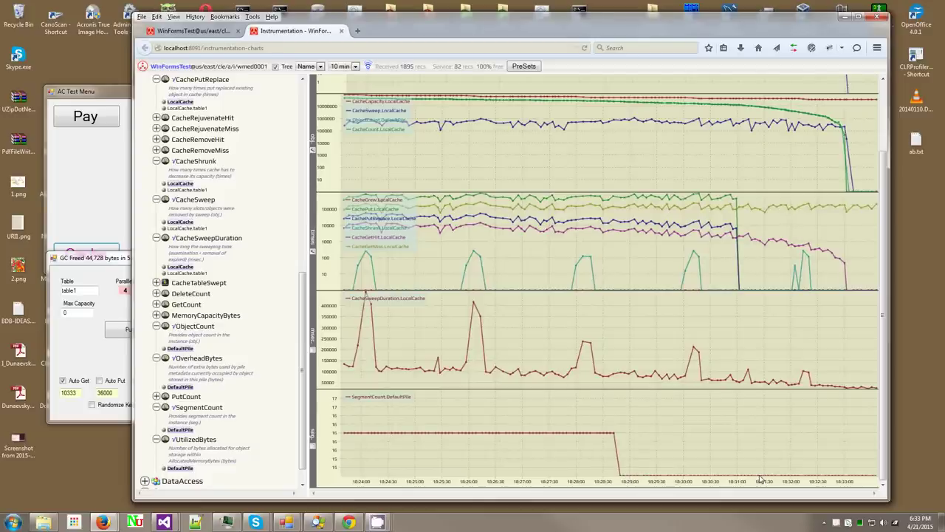
Step: View the charts over a 1 hour time span, set the span back to 10 min and review the bytes and objects charts
left_click(354, 66)
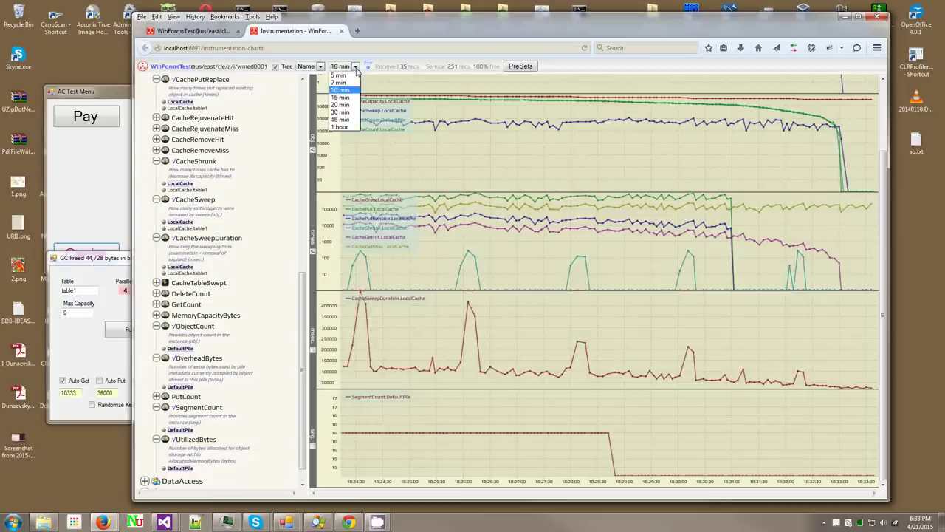
left_click(341, 127)
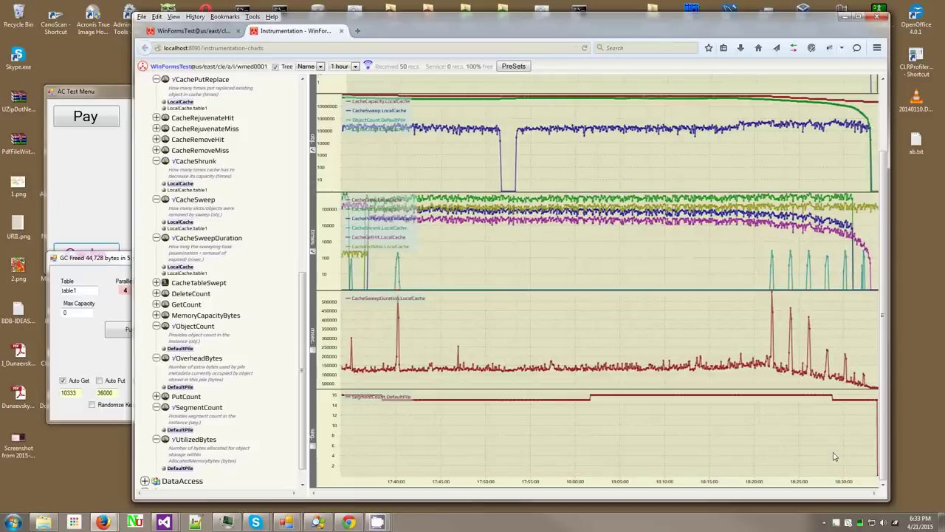
left_click(351, 66)
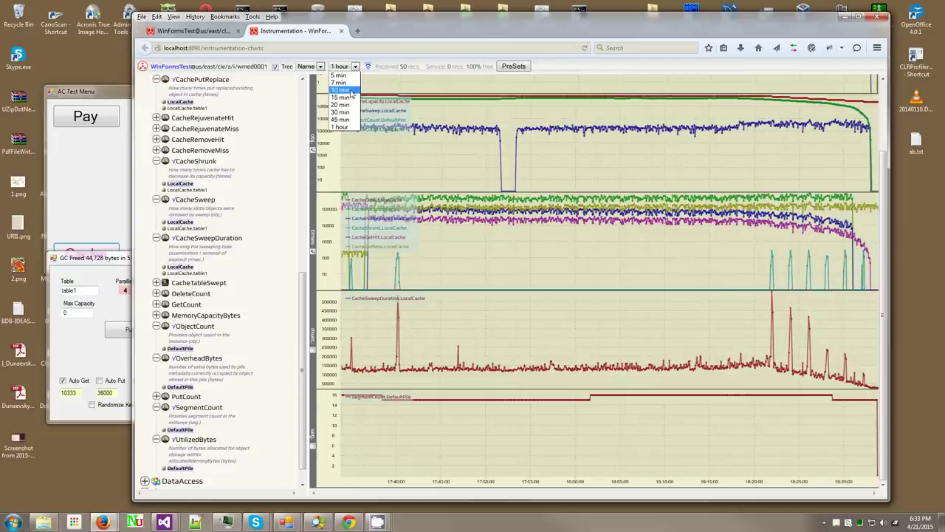
left_click(349, 90)
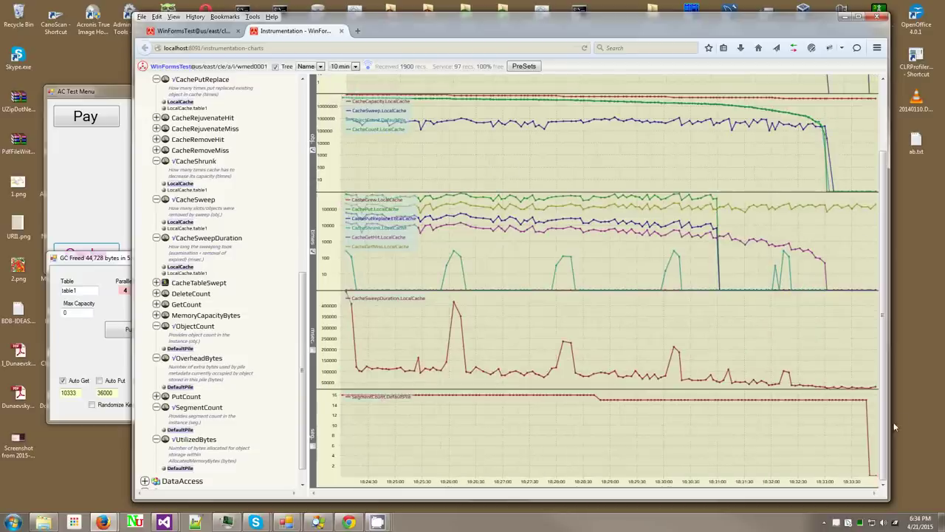
scroll(886, 421, "up", 2)
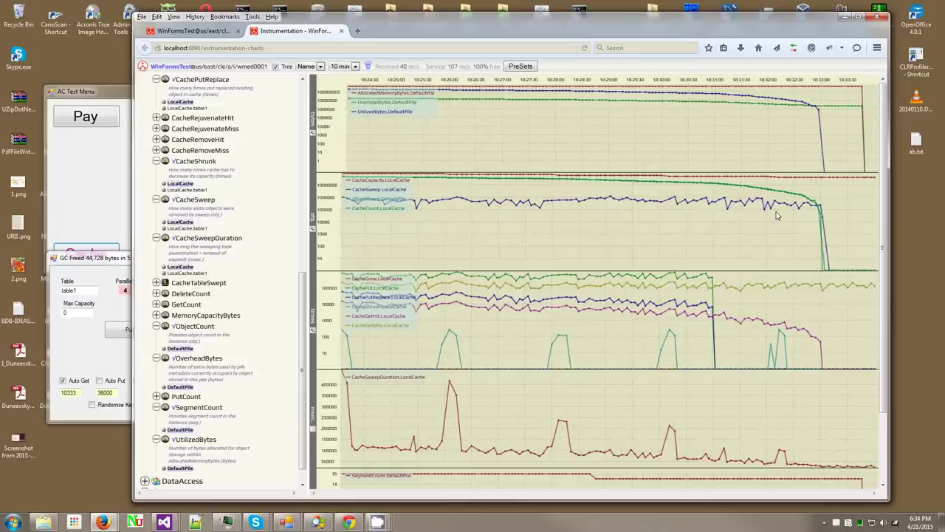
Step: Check the cache test form against the charts and switch the times chart back to a linear scale
left_click(94, 364)
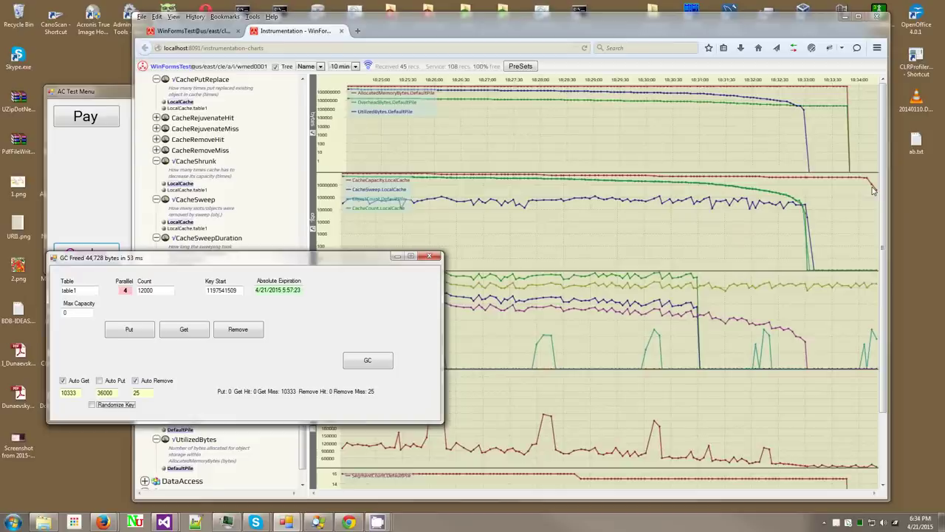
left_click(845, 321)
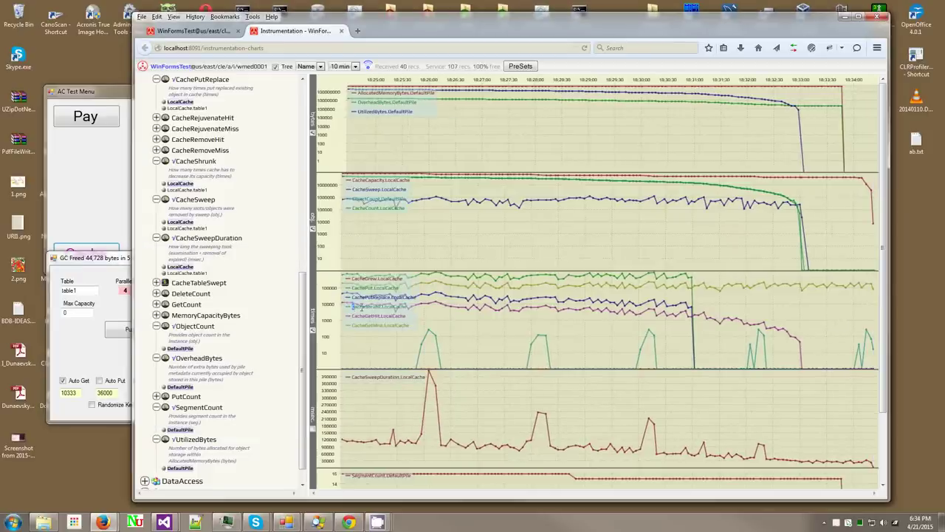
left_click_drag(398, 306, 414, 311)
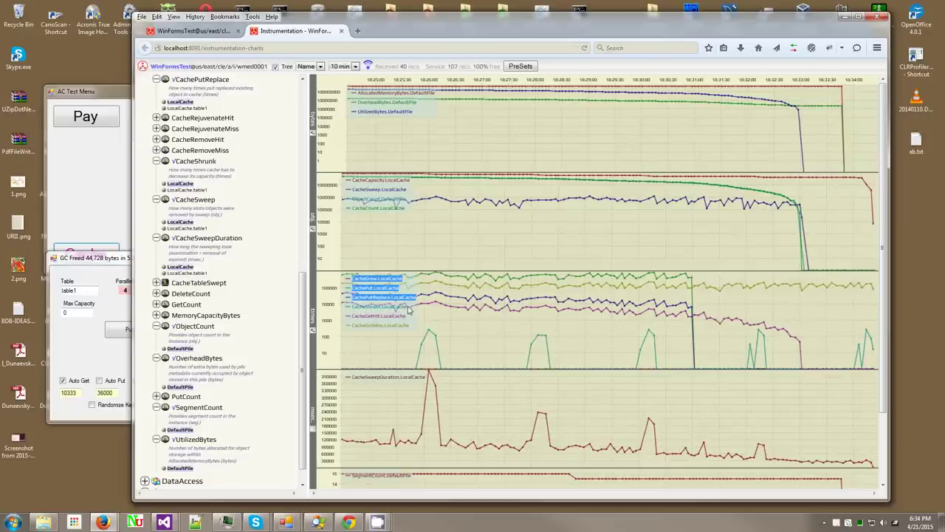
left_click(292, 305)
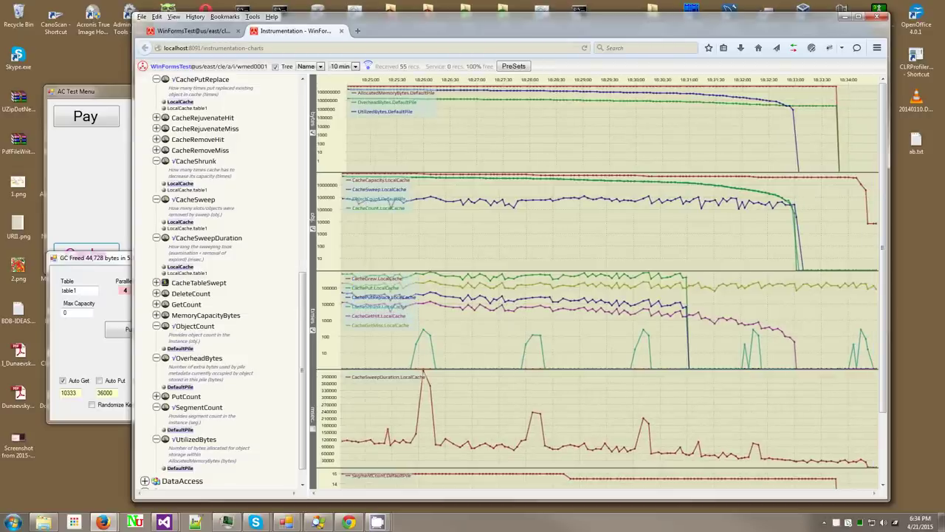
left_click(314, 331)
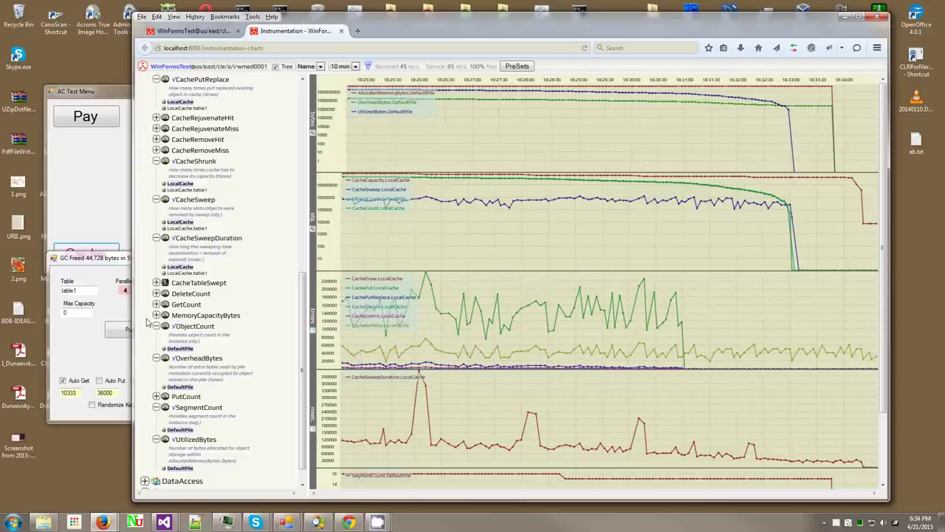
Step: Force garbage collection repeatedly from the cache test form and check the WinFormsTest process's private bytes in its performance graph
left_click(77, 330)
left_click(362, 362)
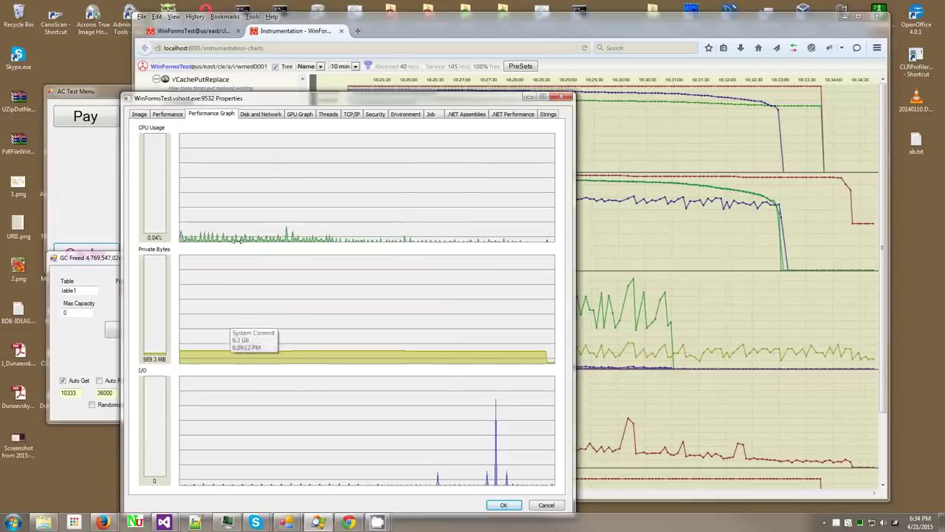
left_click_drag(127, 97, 37, 104)
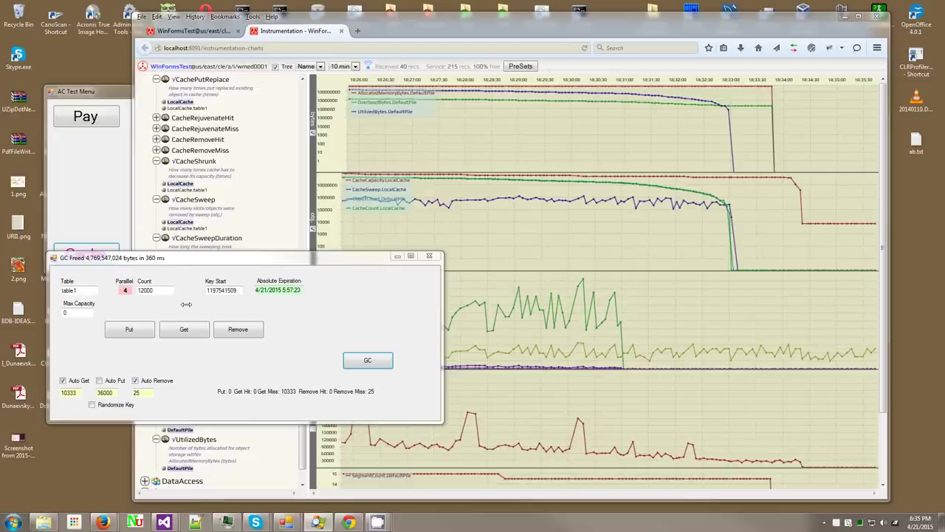
left_click(376, 361)
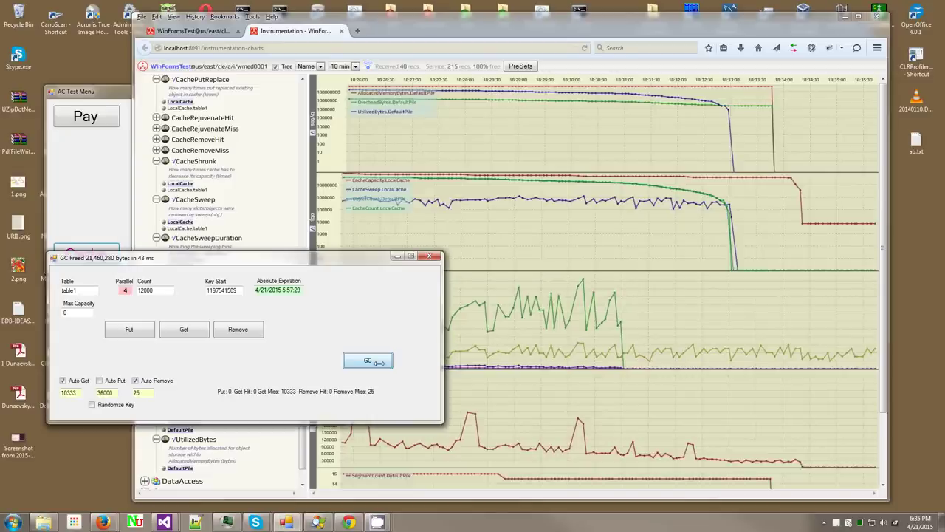
left_click(378, 362)
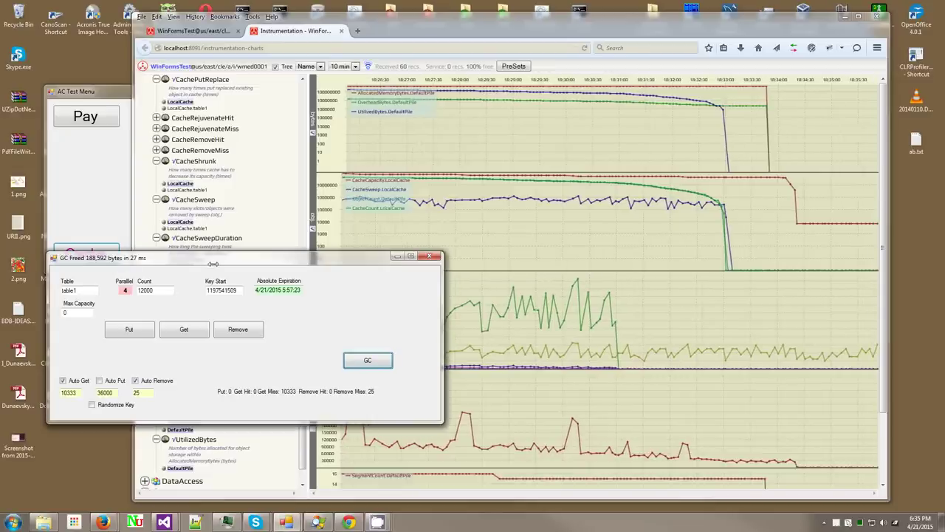
mouse_move(213, 264)
left_mouse_down()
mouse_move(184, 263)
mouse_move(159, 280)
mouse_move(200, 260)
left_mouse_up()
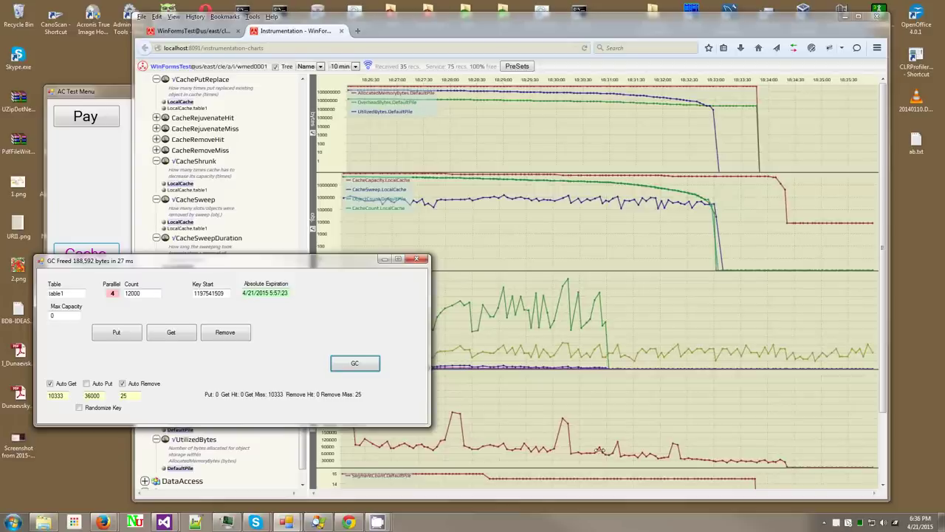
Step: Review the instrumentation charts from the bytes chart down to the DefaultPile SegmentCount chart
left_click(443, 384)
scroll(401, 412, "down", 3)
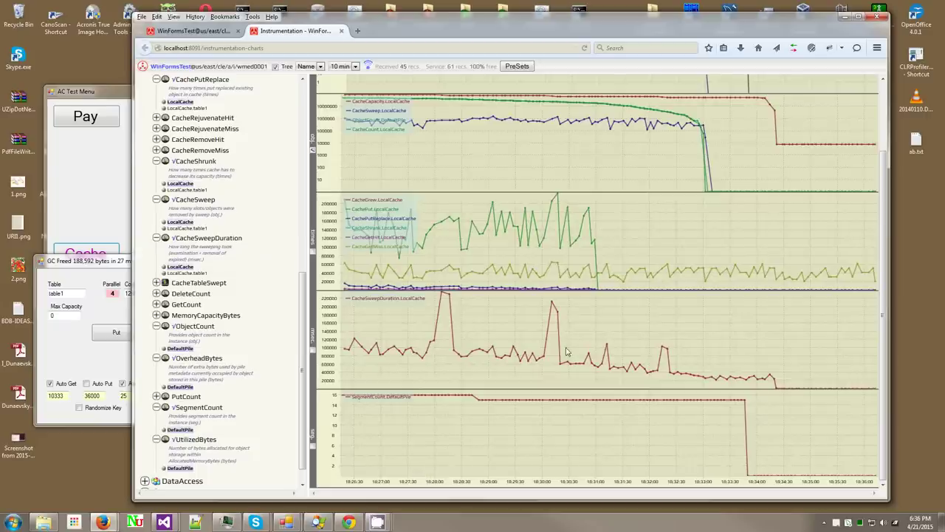
scroll(564, 355, "up", 2)
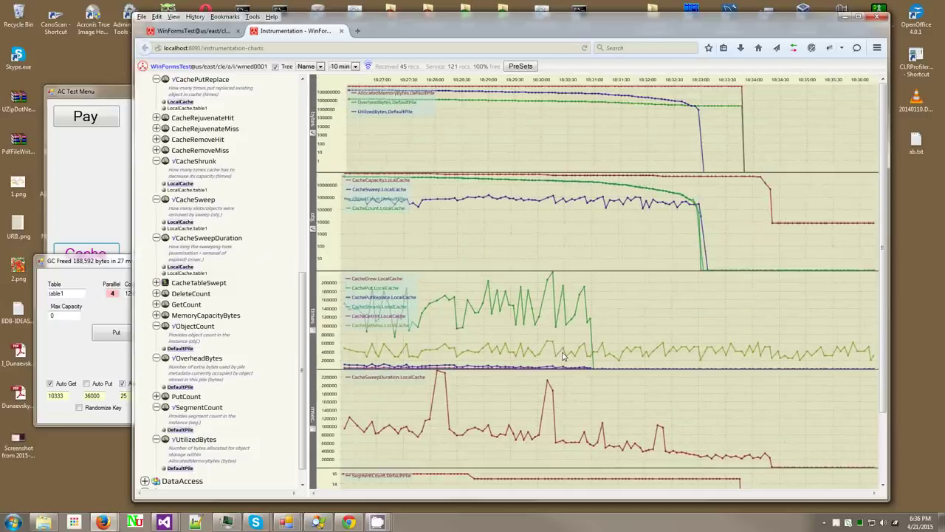
scroll(565, 357, "down", 1)
scroll(562, 365, "up", 1)
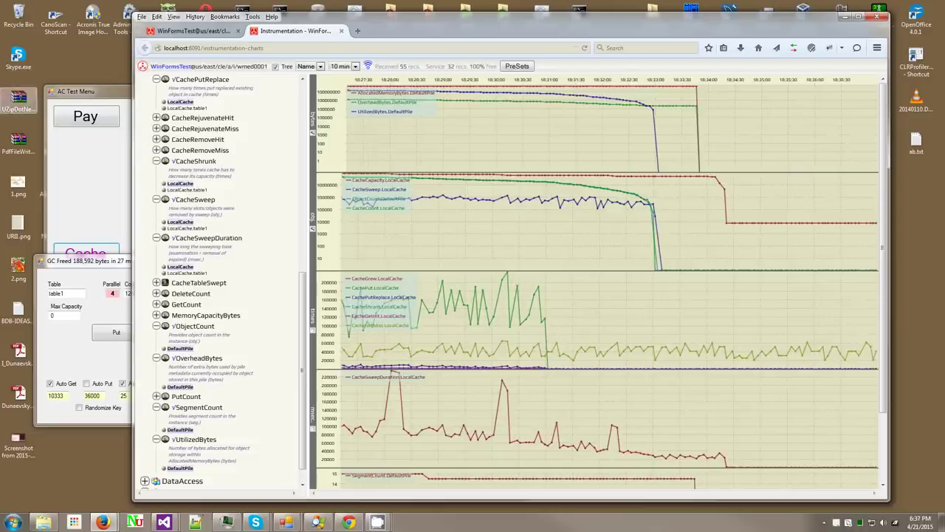
Step: Set the cache test form's Key Start to 0 and Absolute Expiration to 4/21/2015 6:42:23 PM
left_click(104, 304)
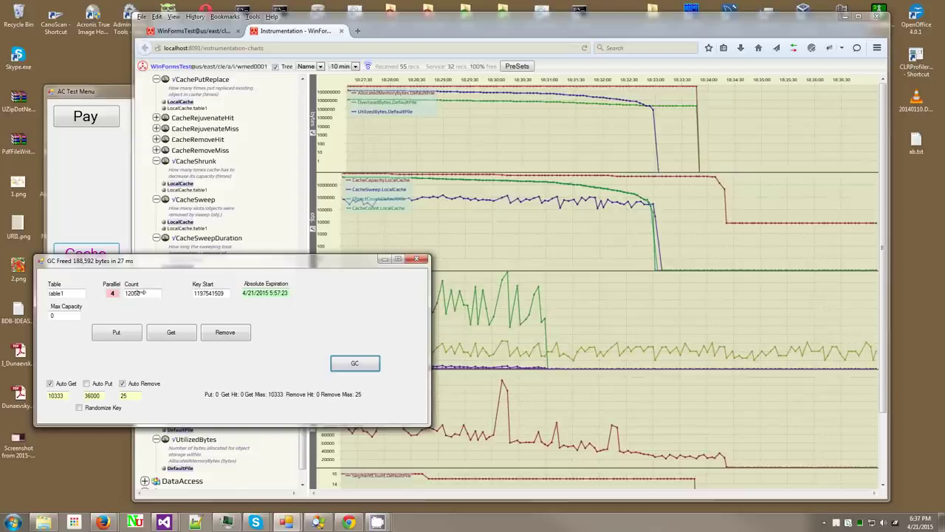
double_click(222, 293)
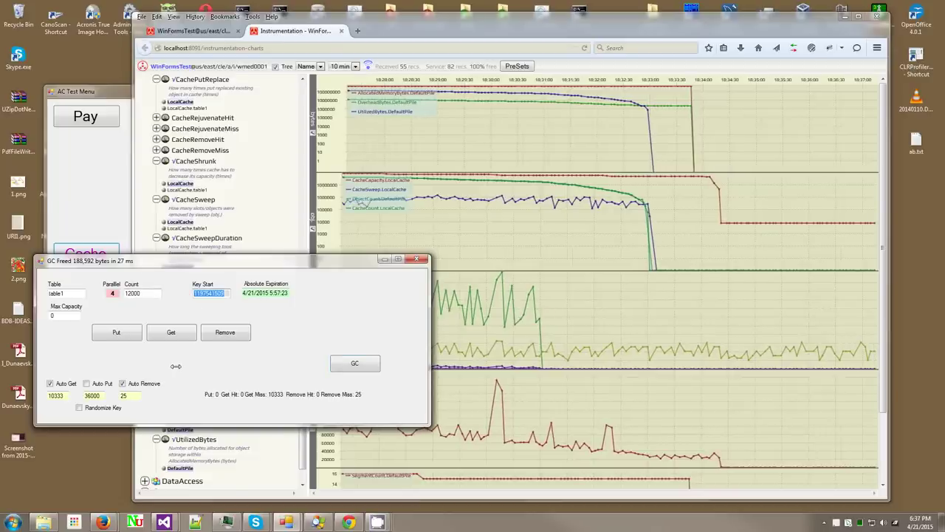
type("0")
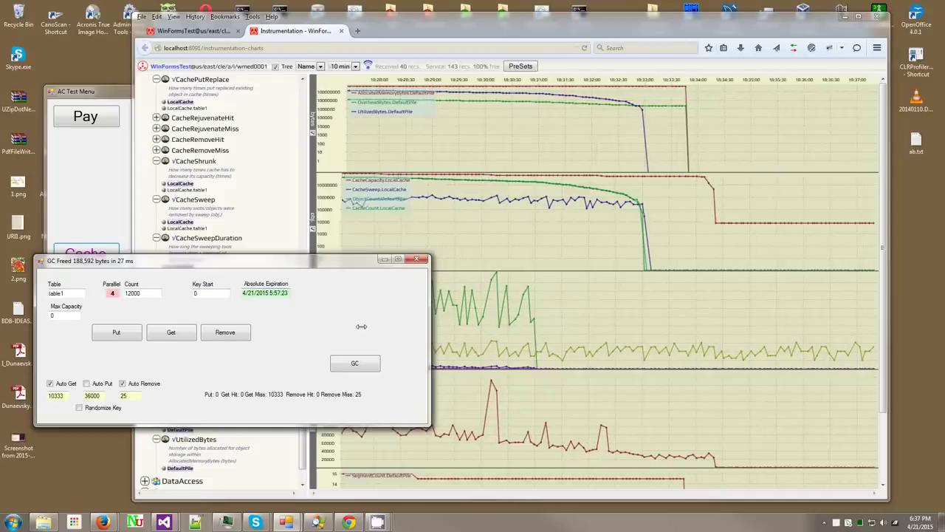
key("Up")
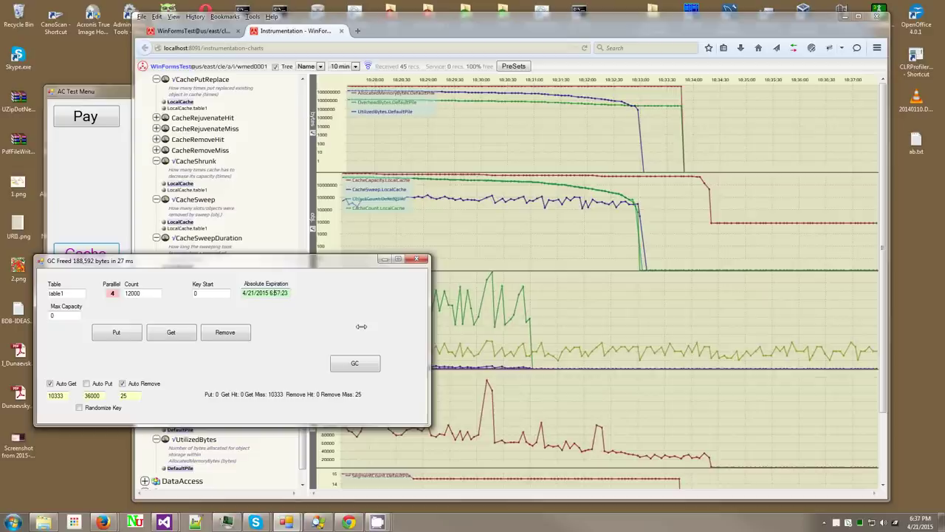
key("Right")
type("42")
key("Right")
key("Right")
key("Right")
key("Right")
key("Right")
key("Right")
Step: Set Parallel to 6 and Count to 8000000, and run the put into table1
double_click(111, 293)
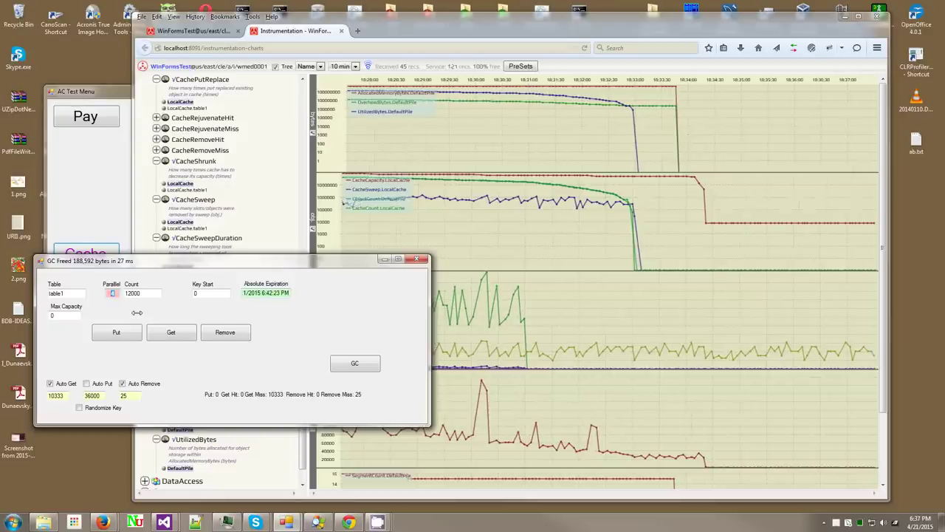
type("6")
left_click_drag(156, 295, 112, 308)
type("8")
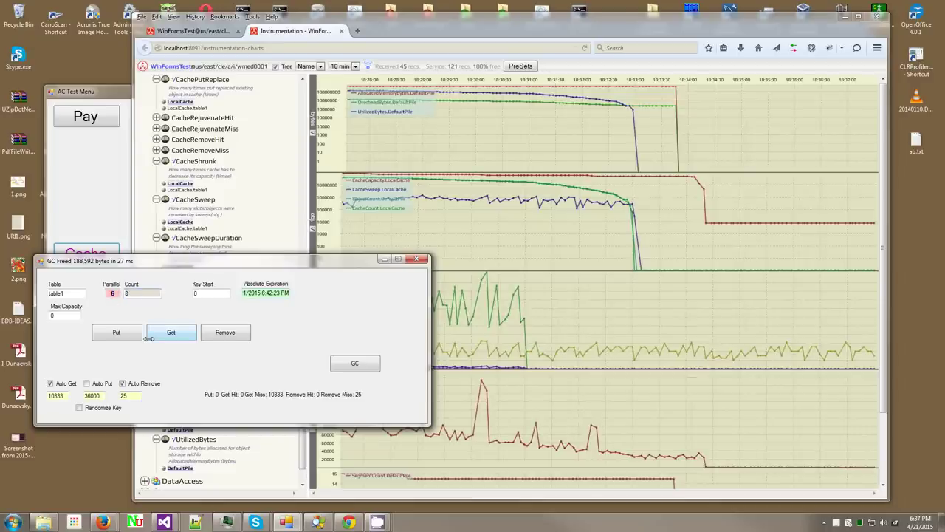
type("000000")
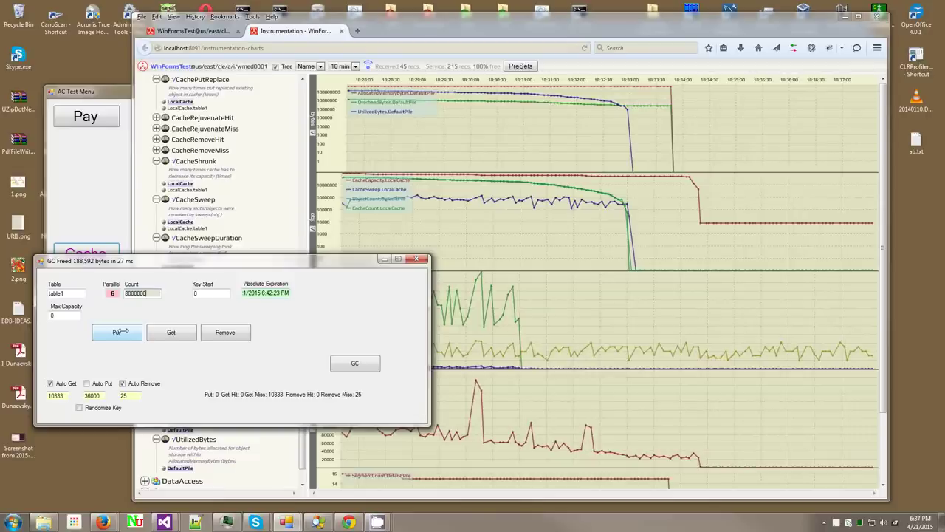
left_click(121, 332)
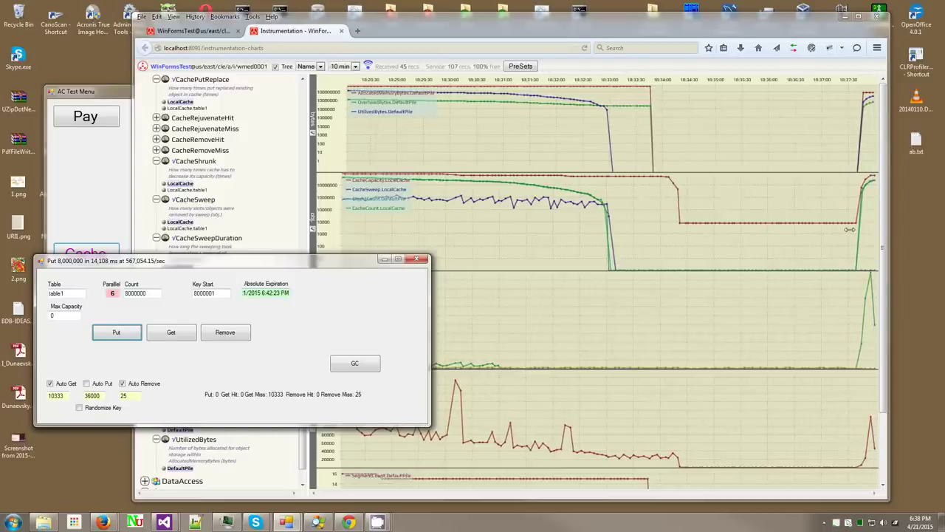
Step: Switch the objects and bytes charts to a linear scale and examine the put rate in the cache test form
left_click(333, 227)
left_click(323, 231)
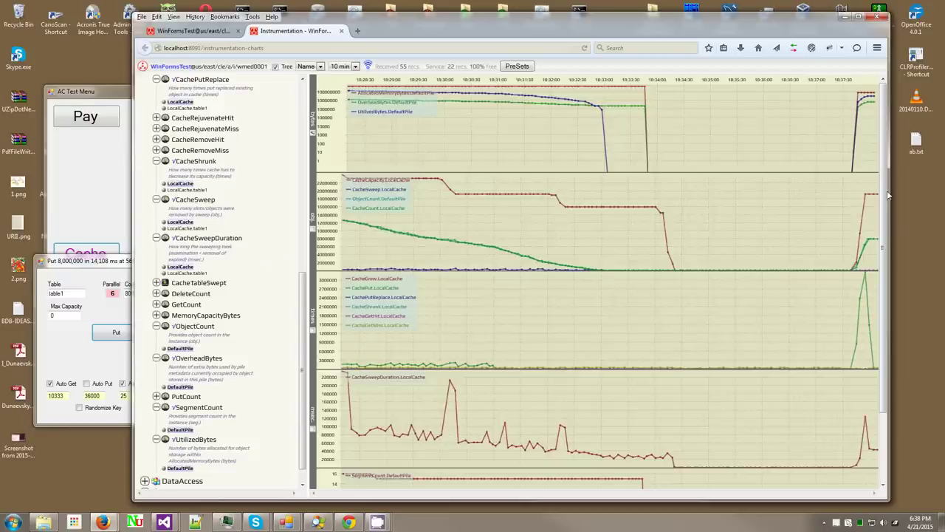
left_click(89, 280)
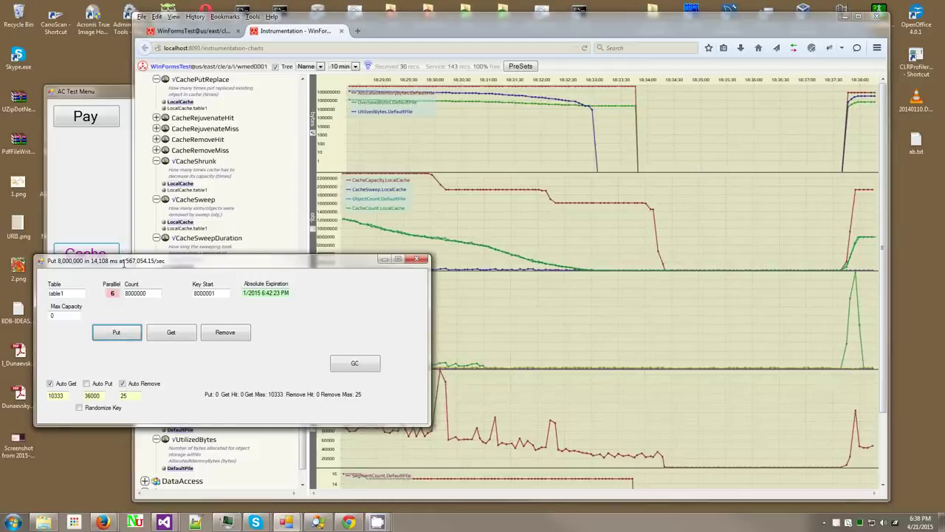
mouse_move(127, 261)
left_mouse_down()
mouse_move(142, 279)
mouse_move(131, 274)
left_mouse_up()
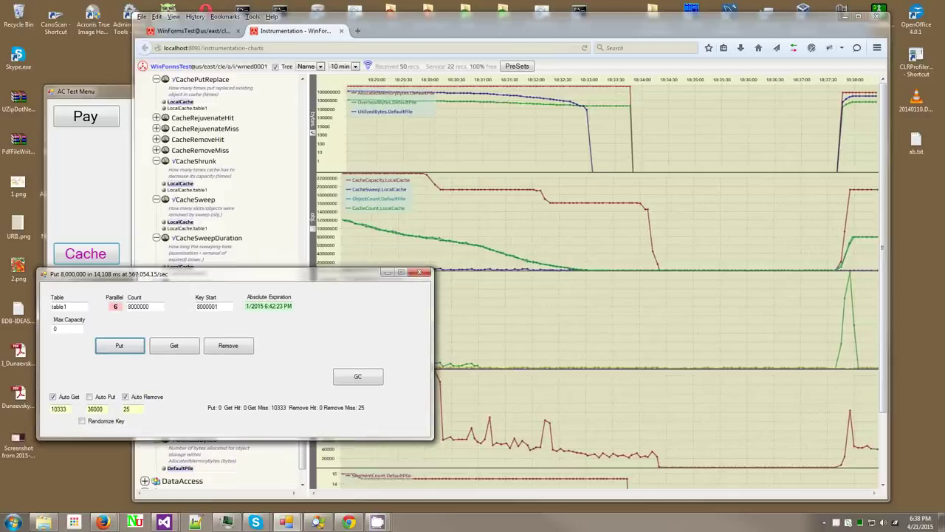
left_click_drag(138, 278, 141, 269)
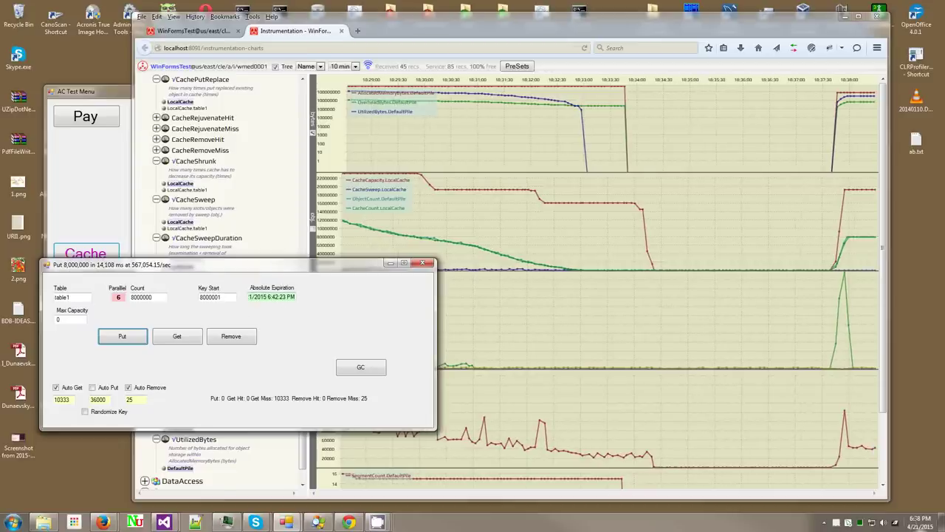
mouse_move(908, 519)
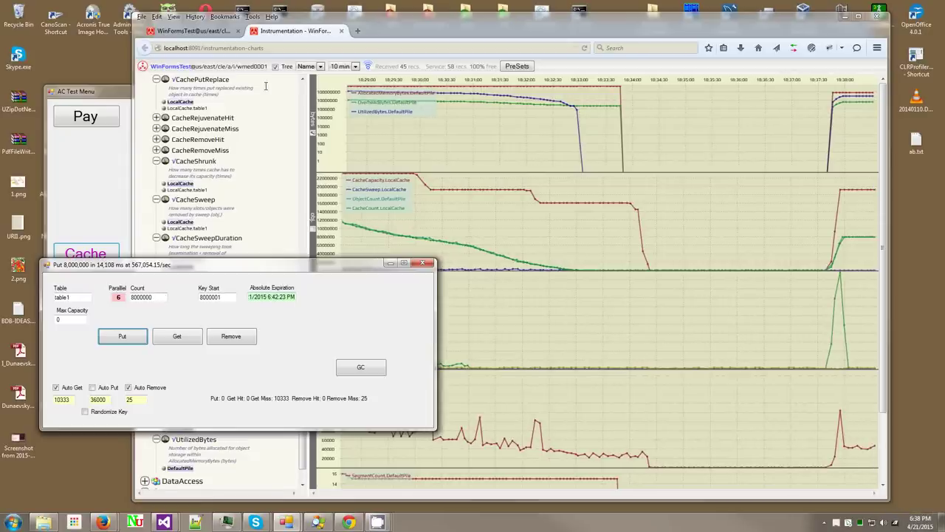
left_click(419, 368)
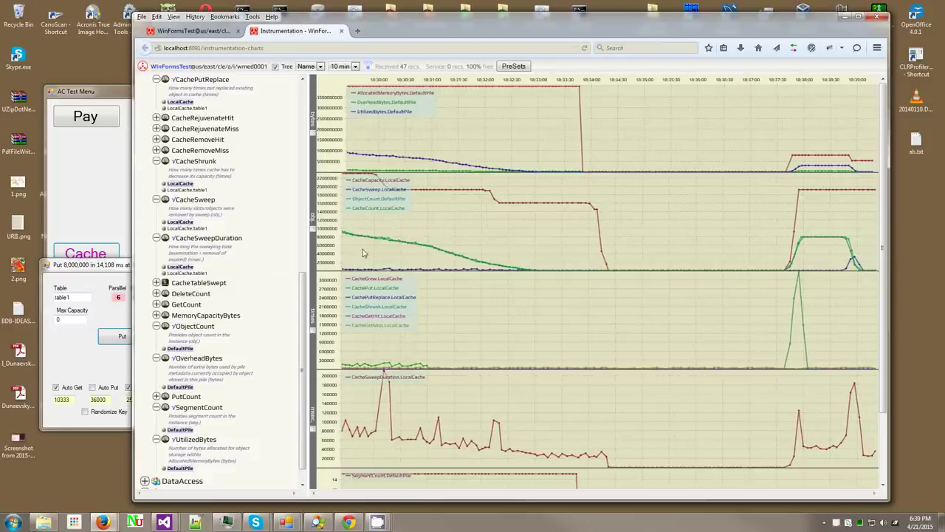
left_click(196, 33)
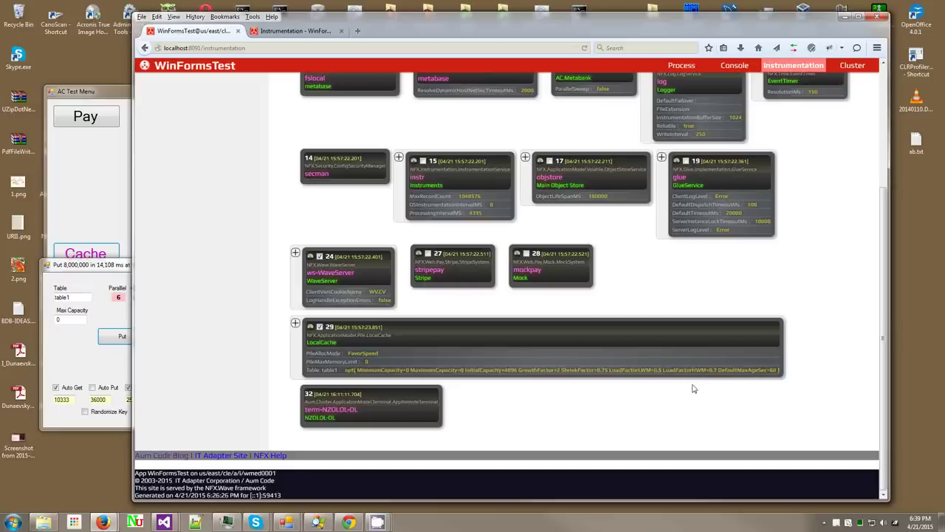
left_click(768, 373)
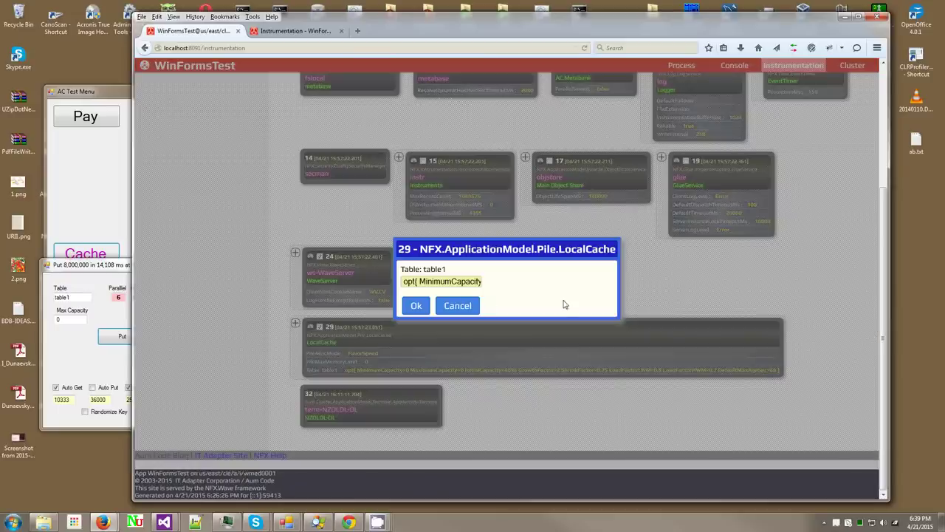
left_click(460, 305)
left_click(282, 34)
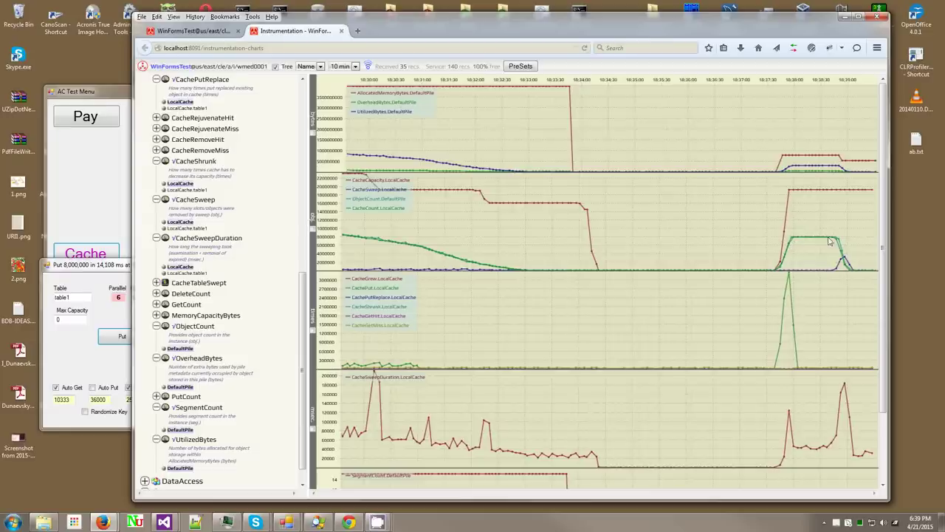
Step: Set DefaultMaxAgeSec to 200 in the LocalCache component's table1 options and return to the instrumentation charts
left_click(219, 30)
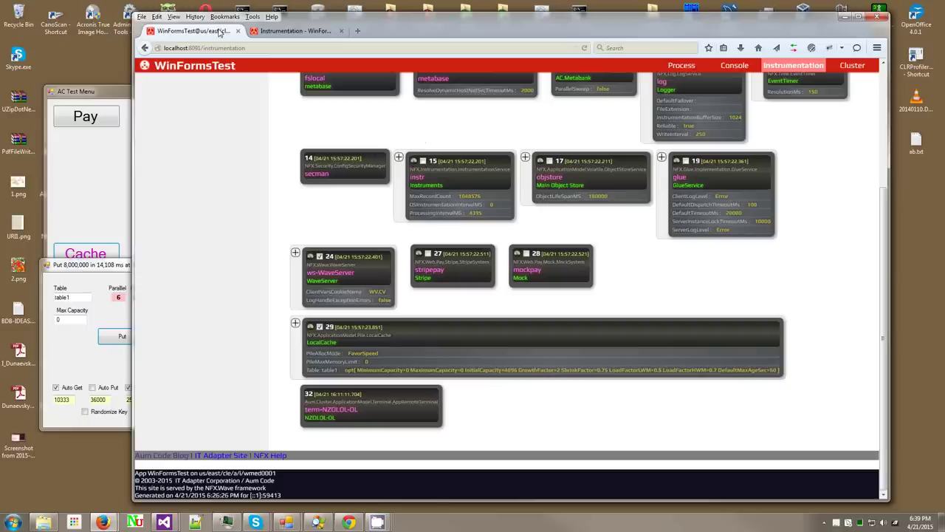
left_click(767, 376)
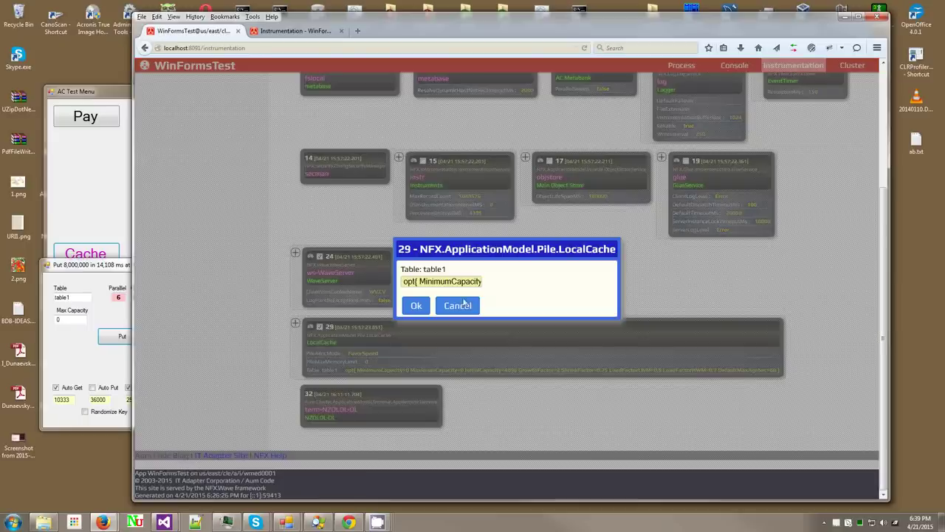
key("End")
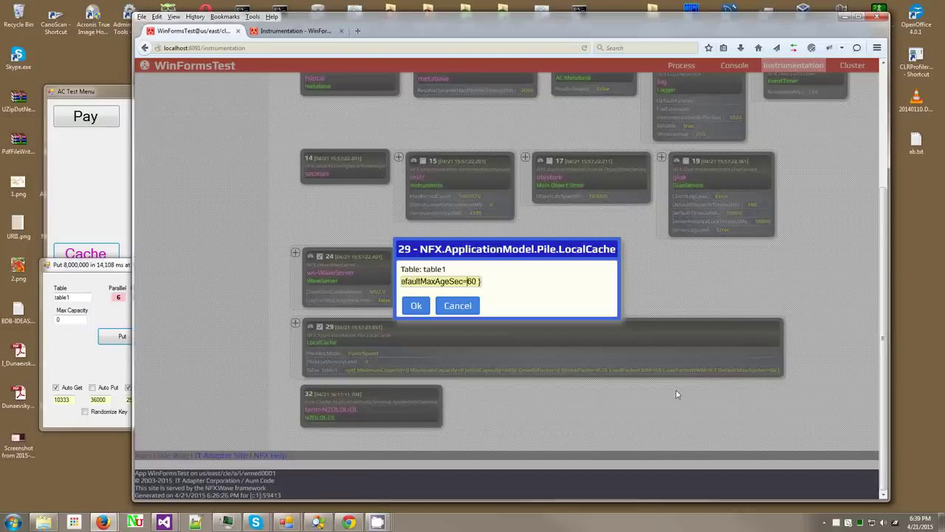
key("Left")
key("Left")
key("Left")
key("Left")
type("2")
key("Delete")
type("0")
left_click(417, 305)
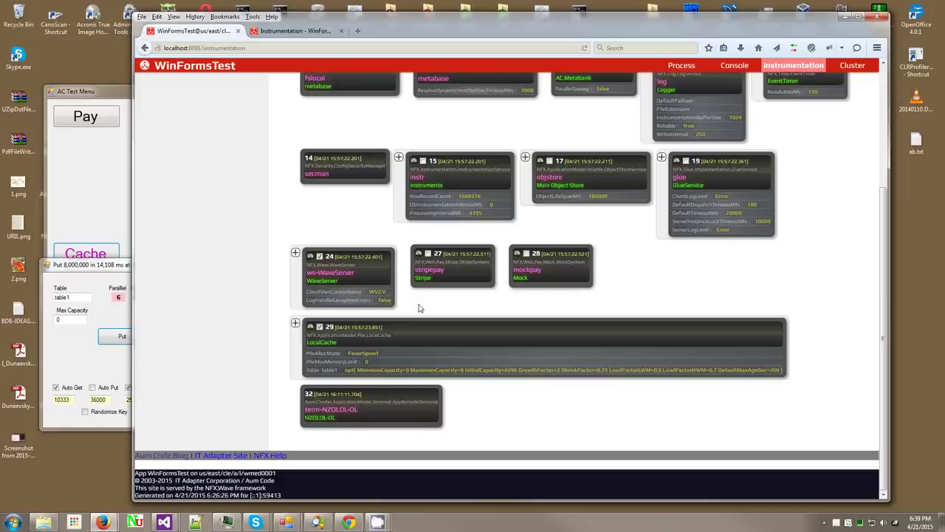
left_click(289, 30)
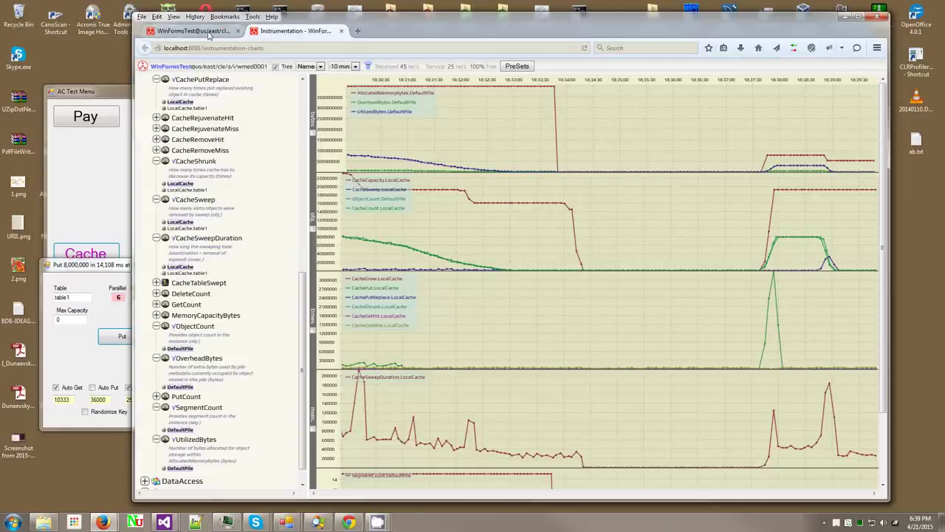
Step: Run the put of 8000000 objects into table1 again from the cache test form and return to the instrumentation charts
left_click(213, 33)
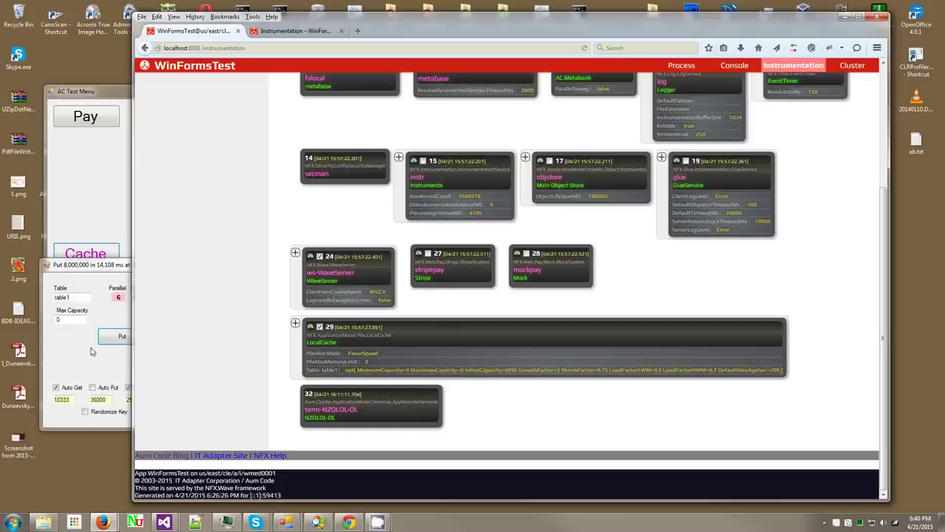
left_click(98, 370)
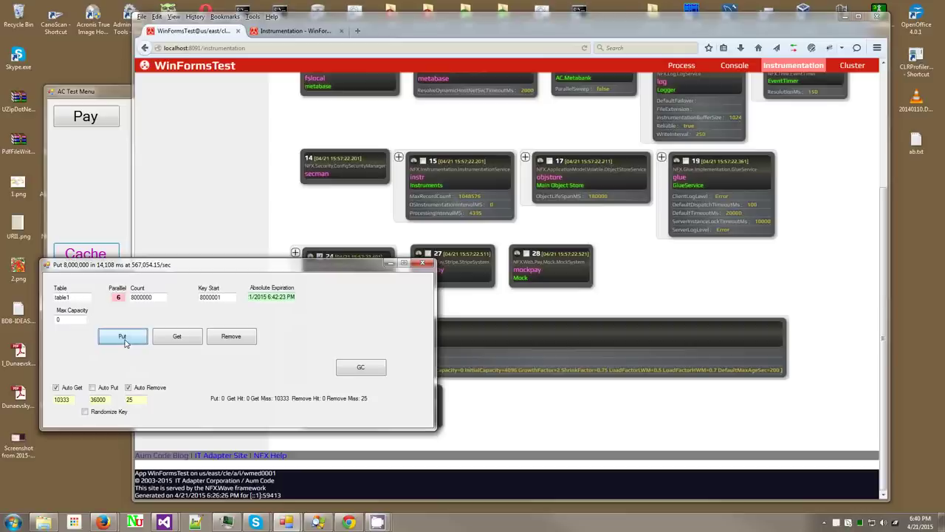
left_click(460, 377)
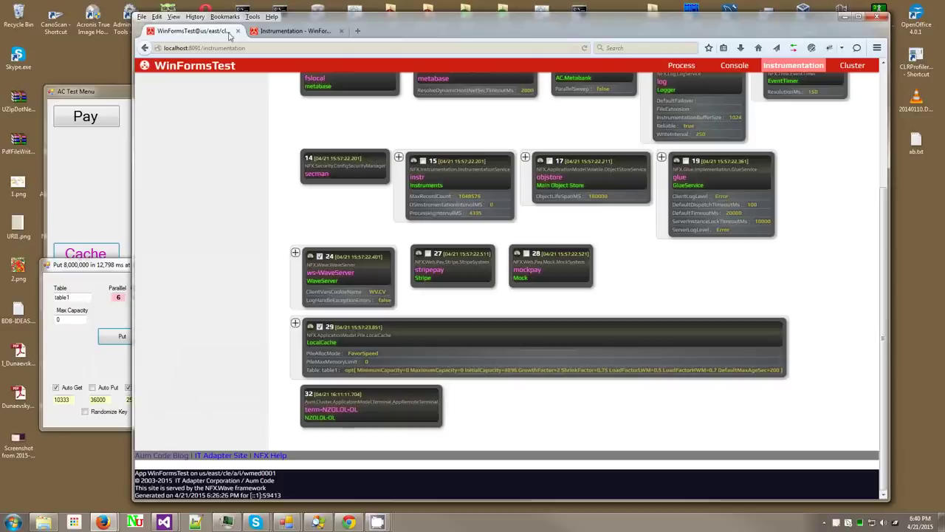
left_click(273, 33)
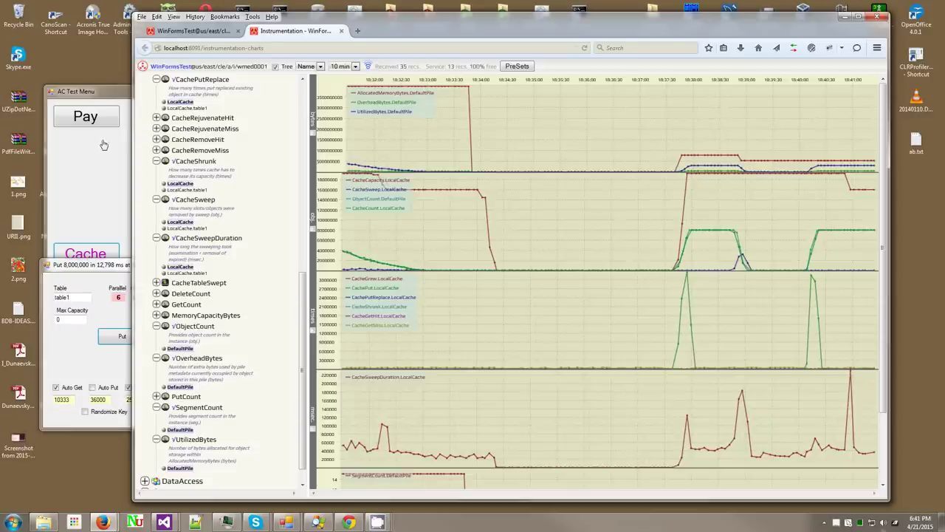
Step: Compare the form's Absolute Expiration time with the sweep in the objects chart, viewing the chart on a logarithmic and a linear scale
left_click(114, 312)
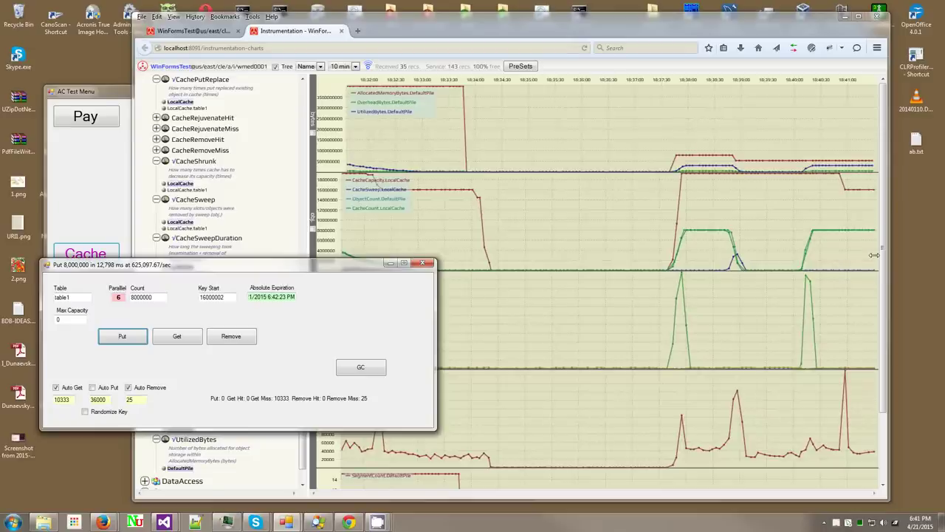
left_click_drag(268, 297, 298, 295)
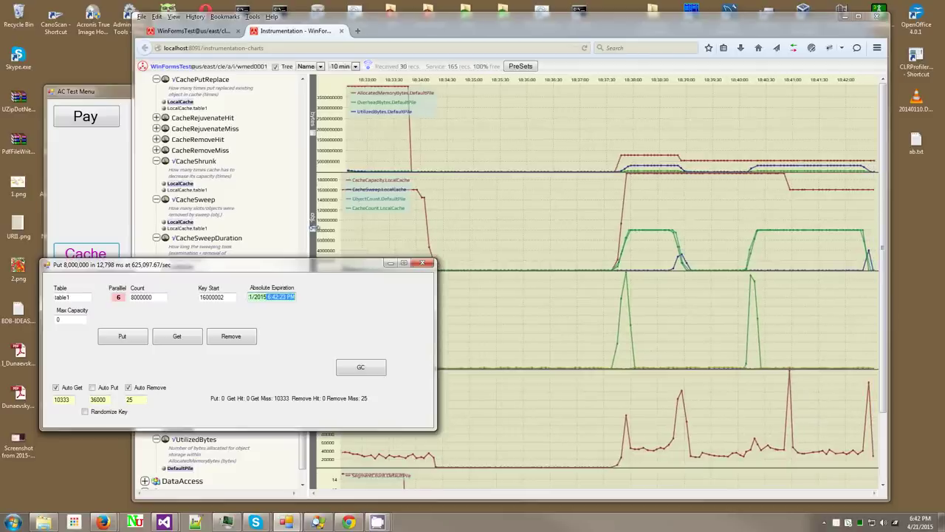
left_click(313, 228)
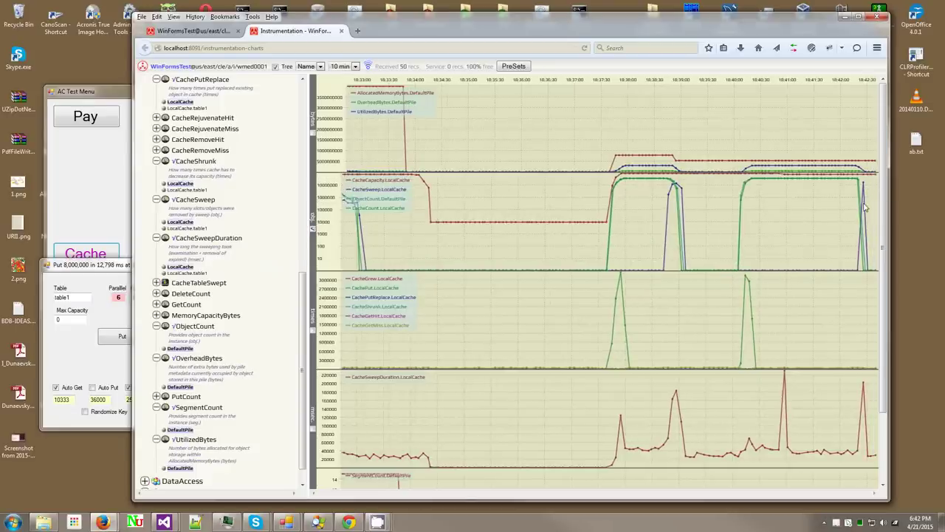
left_click(71, 360)
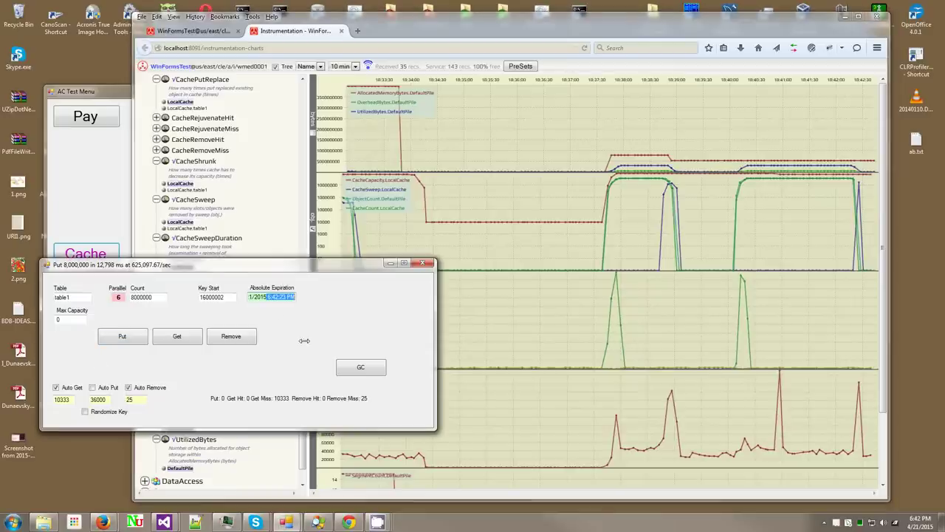
left_click_drag(294, 297, 267, 297)
left_click(312, 228)
left_click(312, 227)
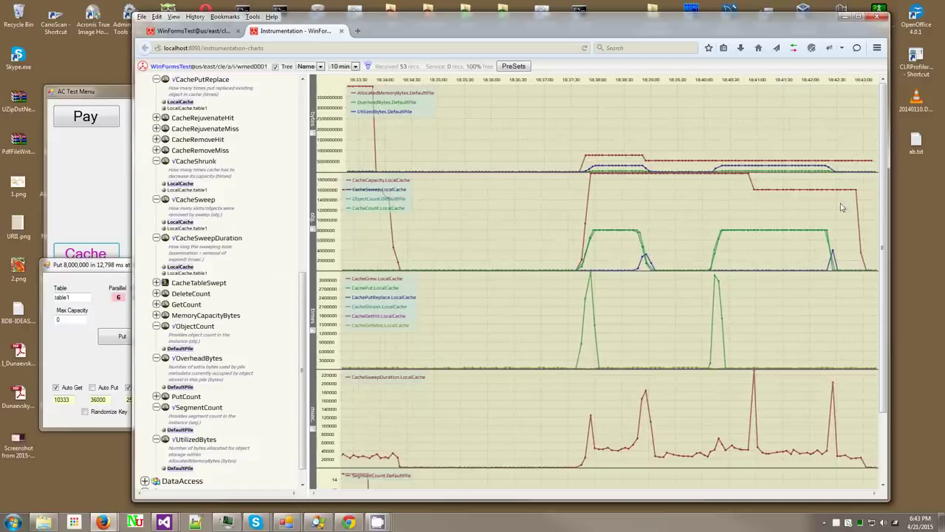
Step: Examine the cache capacity, sweep duration, allocated bytes and segment count charts after the objects expire
scroll(782, 316, "down", 2)
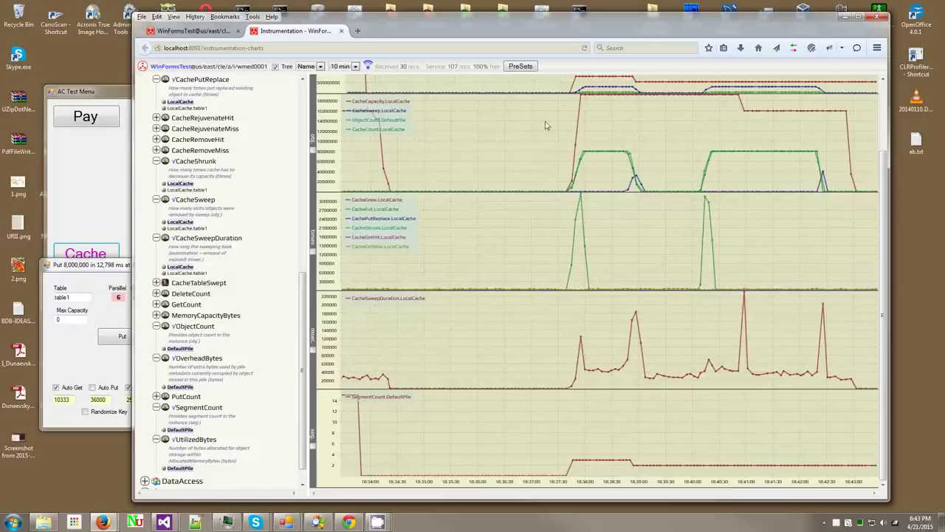
scroll(618, 423, "up", 1)
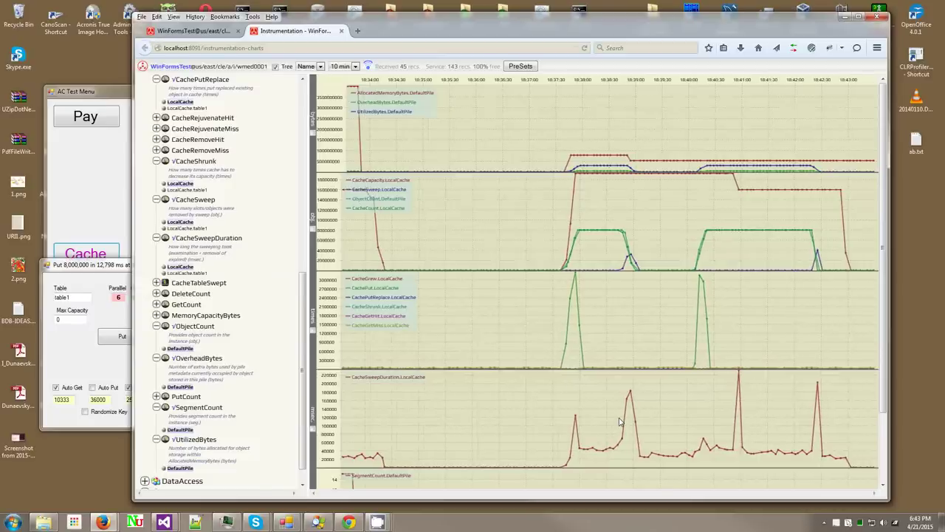
scroll(620, 422, "down", 1)
scroll(619, 421, "up", 1)
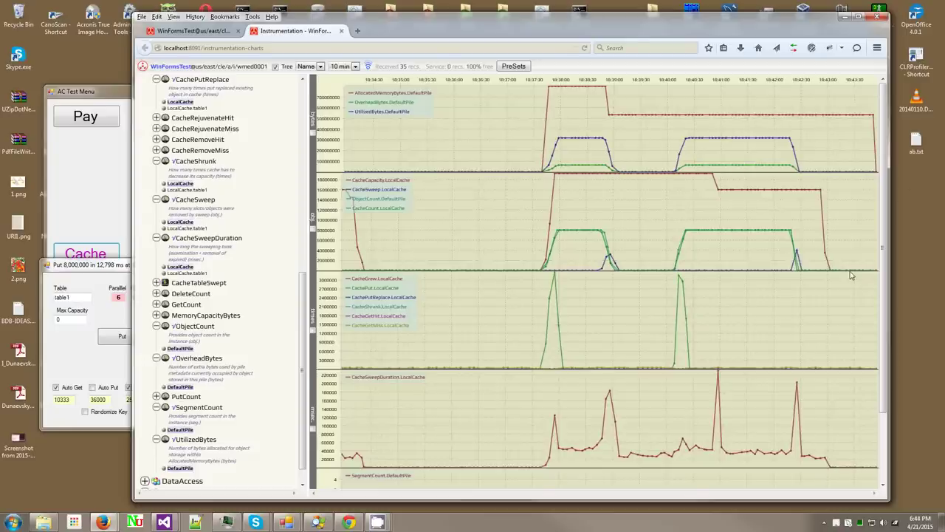
scroll(849, 288, "down", 1)
scroll(849, 288, "down", 1)
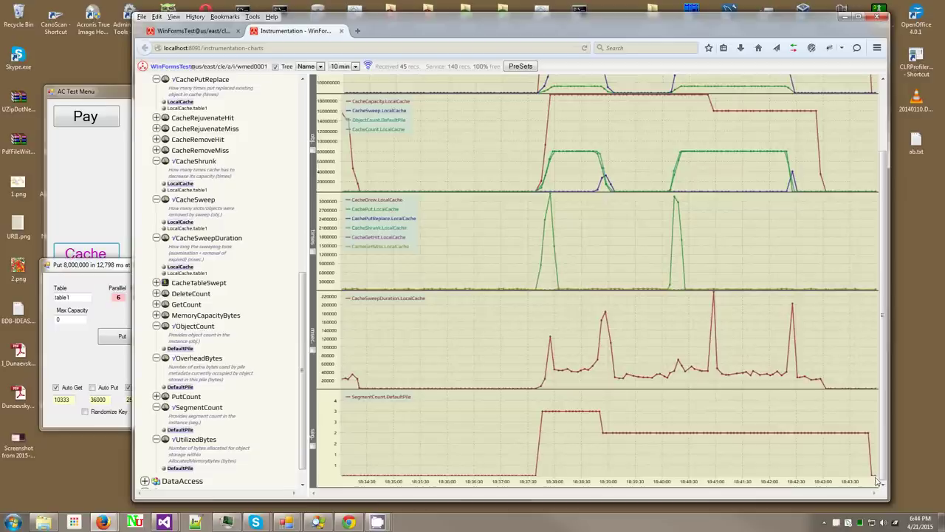
scroll(807, 439, "up", 2)
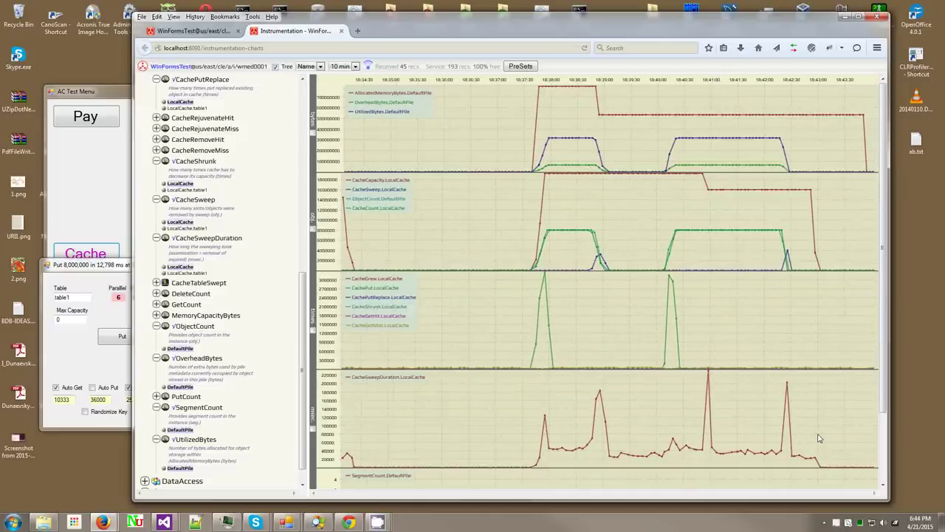
Step: Turn off Auto Remove in the cache test form and select the Auto Get count
left_click(116, 321)
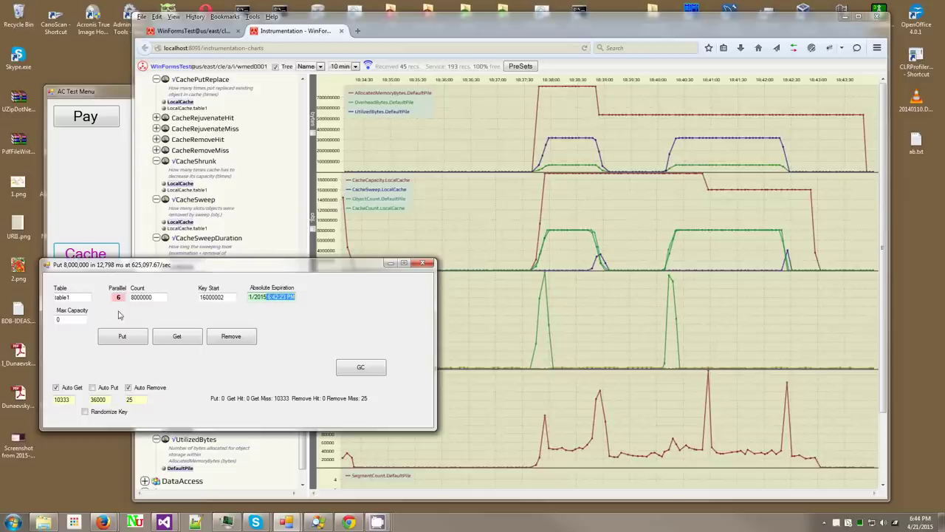
left_click(129, 388)
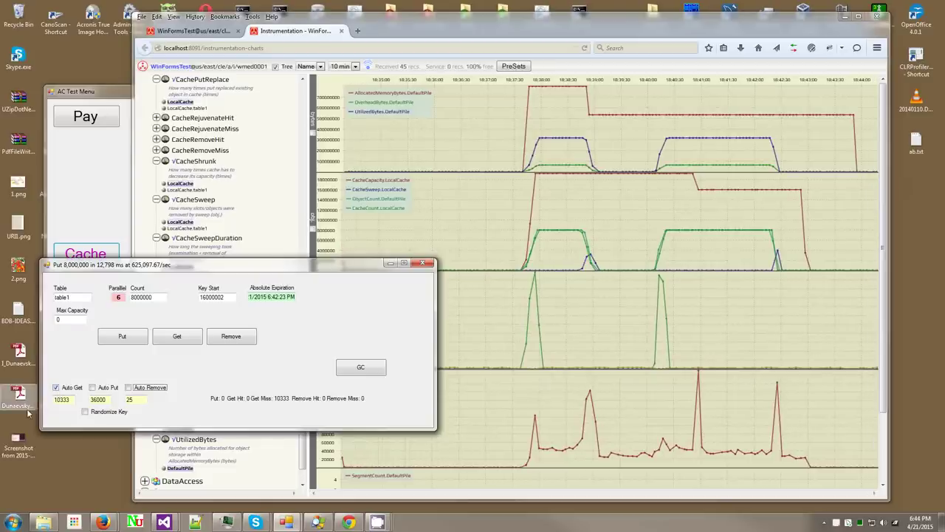
double_click(59, 403)
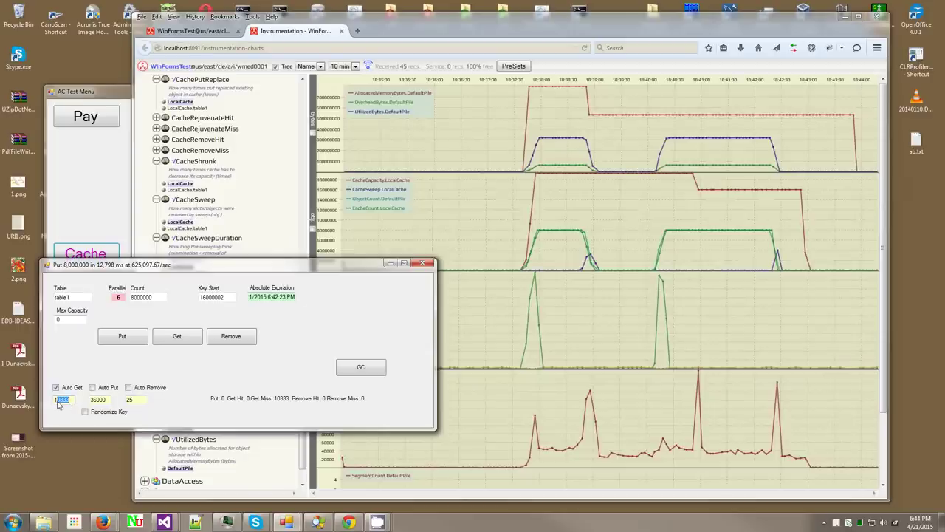
Step: Run garbage collection several times in a row from the cache test form
left_click(360, 367)
left_click(362, 368)
left_click(362, 368)
left_click(362, 368)
left_click(362, 367)
left_click(363, 368)
left_click(362, 368)
left_click(361, 368)
left_click(362, 368)
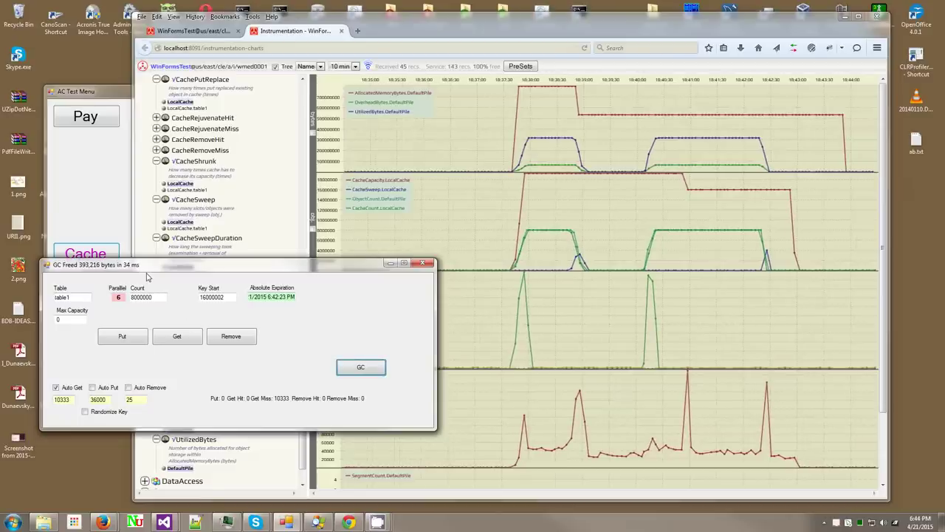
Step: Move the cache test form slightly aside and repeat the garbage collection many times to check the pause times
left_click_drag(128, 269, 148, 268)
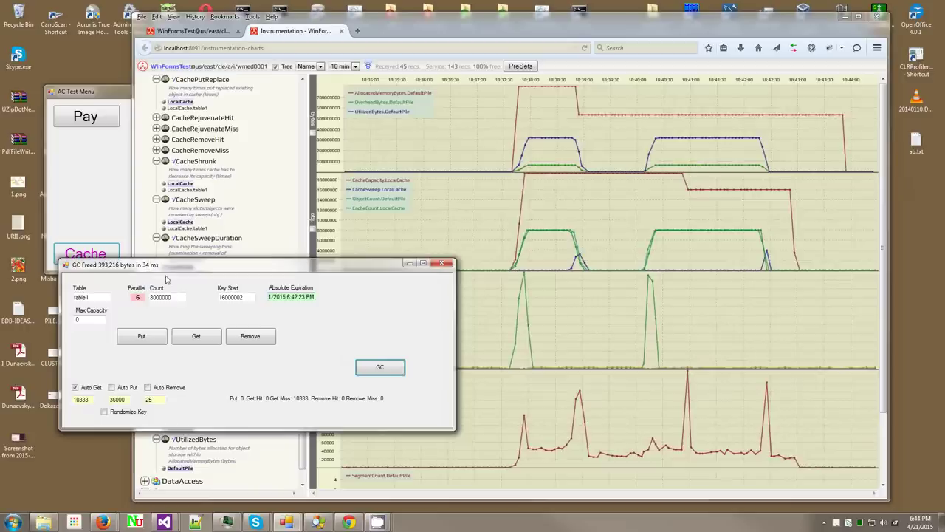
left_click(392, 368)
left_click(391, 368)
left_click(392, 370)
left_click(393, 370)
left_click(393, 369)
left_click(392, 370)
left_click(393, 370)
left_click(393, 369)
left_click(393, 370)
left_click(395, 369)
left_click(396, 370)
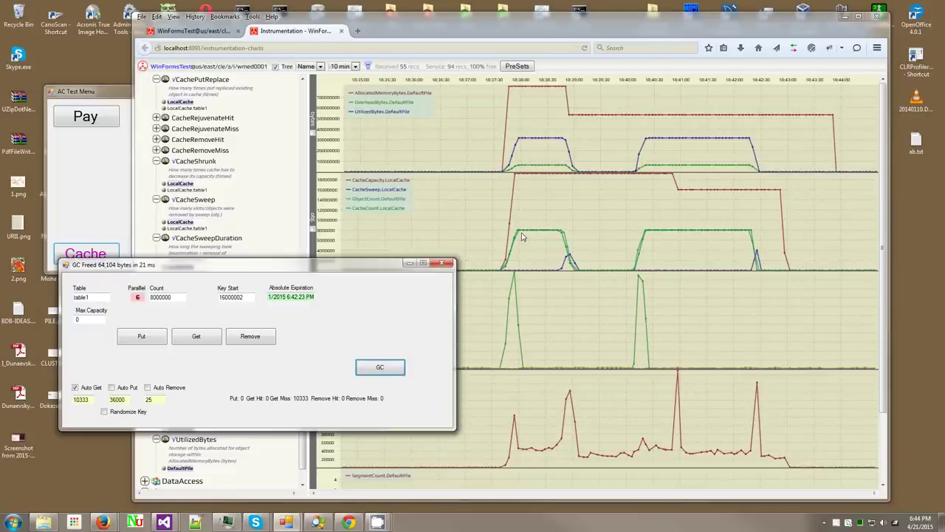
left_click(377, 367)
left_click(377, 366)
left_click(375, 366)
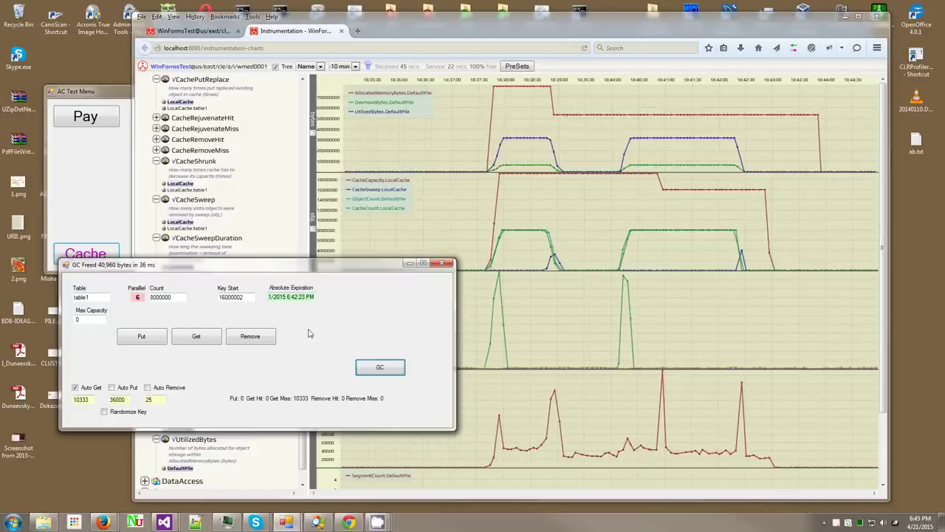
left_click(379, 367)
left_click(380, 367)
left_click(379, 367)
left_click(379, 370)
left_click(378, 371)
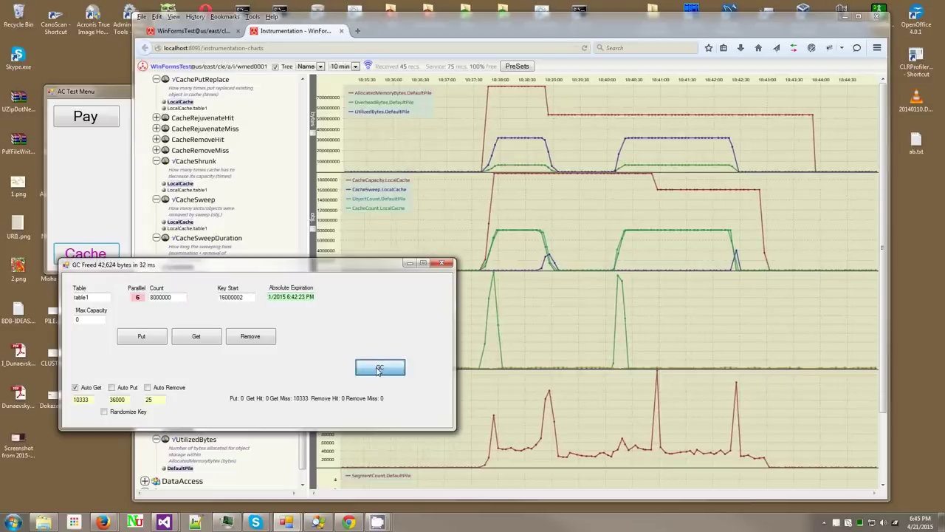
left_click(378, 370)
left_click(377, 370)
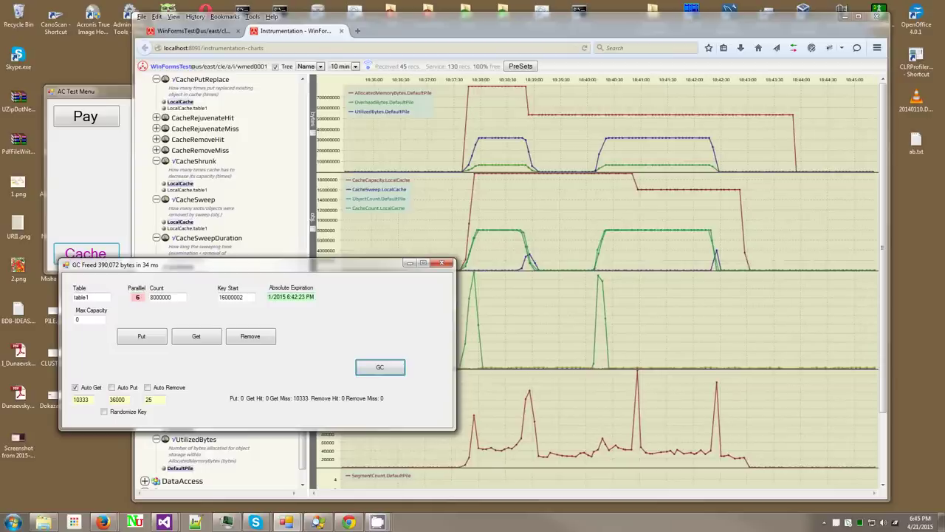
Step: Open Windows Task Manager, examine the CPU and physical memory usage history, and close it
key("ctrl+shift+Escape")
left_click_drag(185, 131, 258, 42)
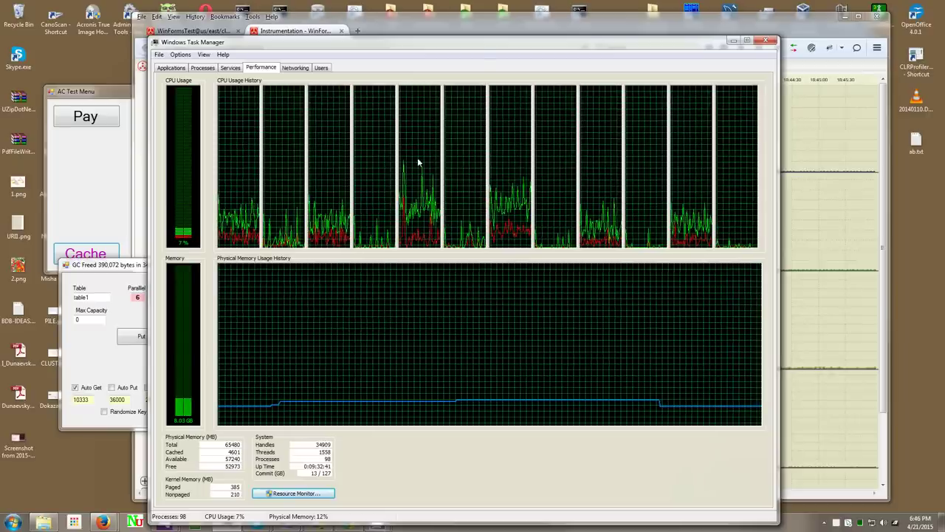
left_click(769, 40)
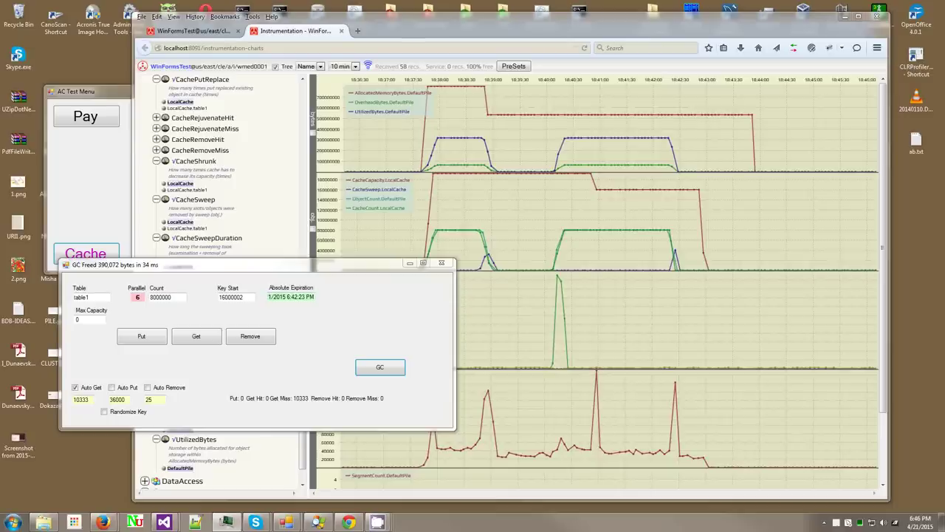